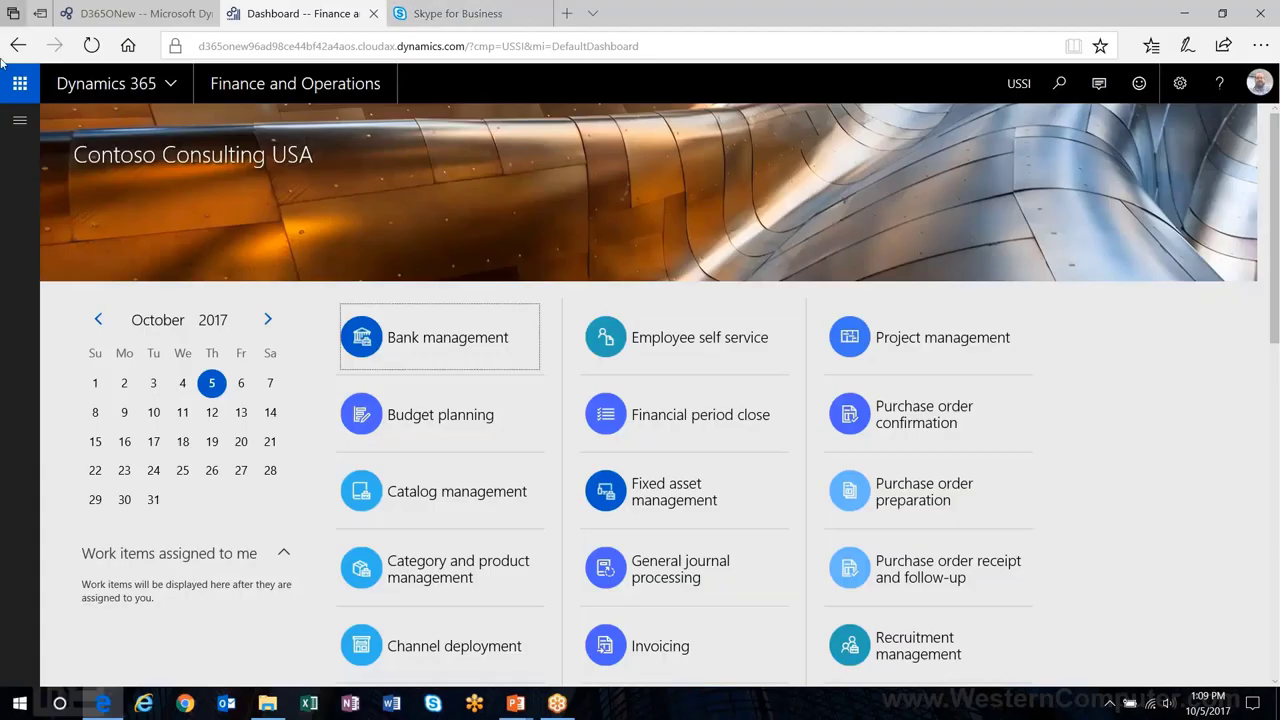
Open the module navigation menu to reach Project management and accounting setup
click(19, 120)
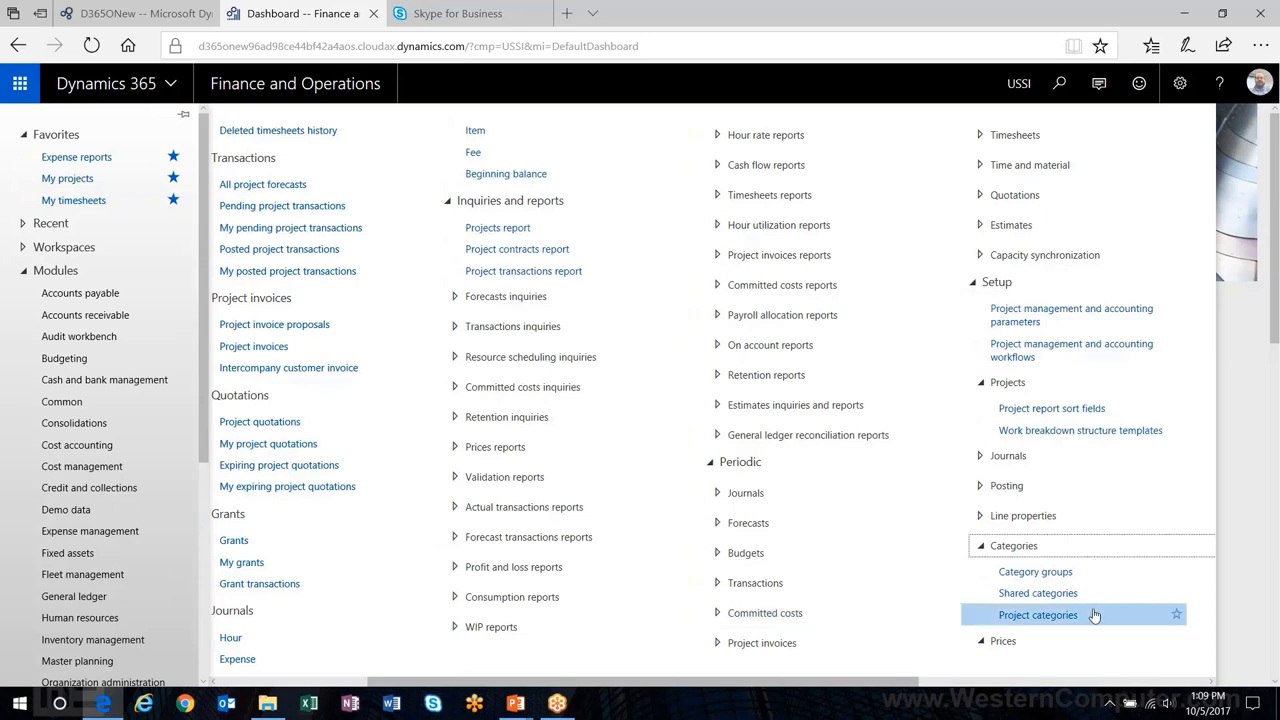
On Shared categories, add FR 'Fringe Benefits' and make it usable in projects
click(1060, 615)
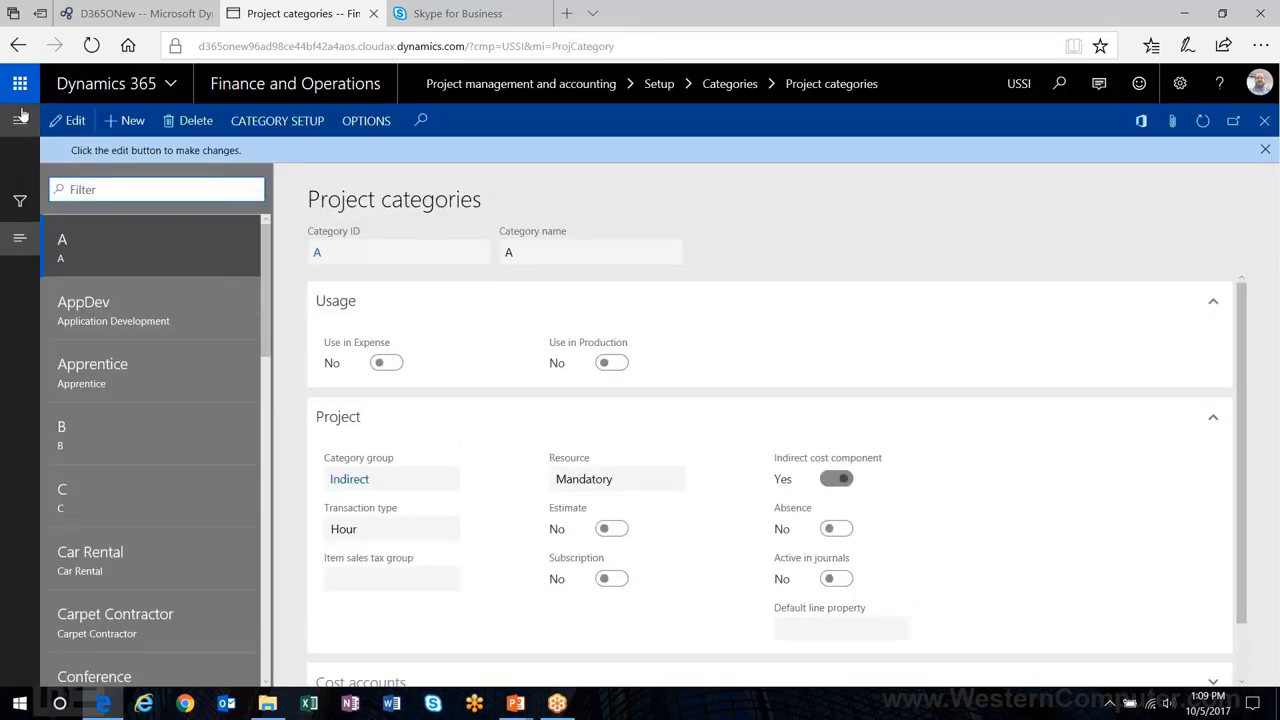
click(17, 46)
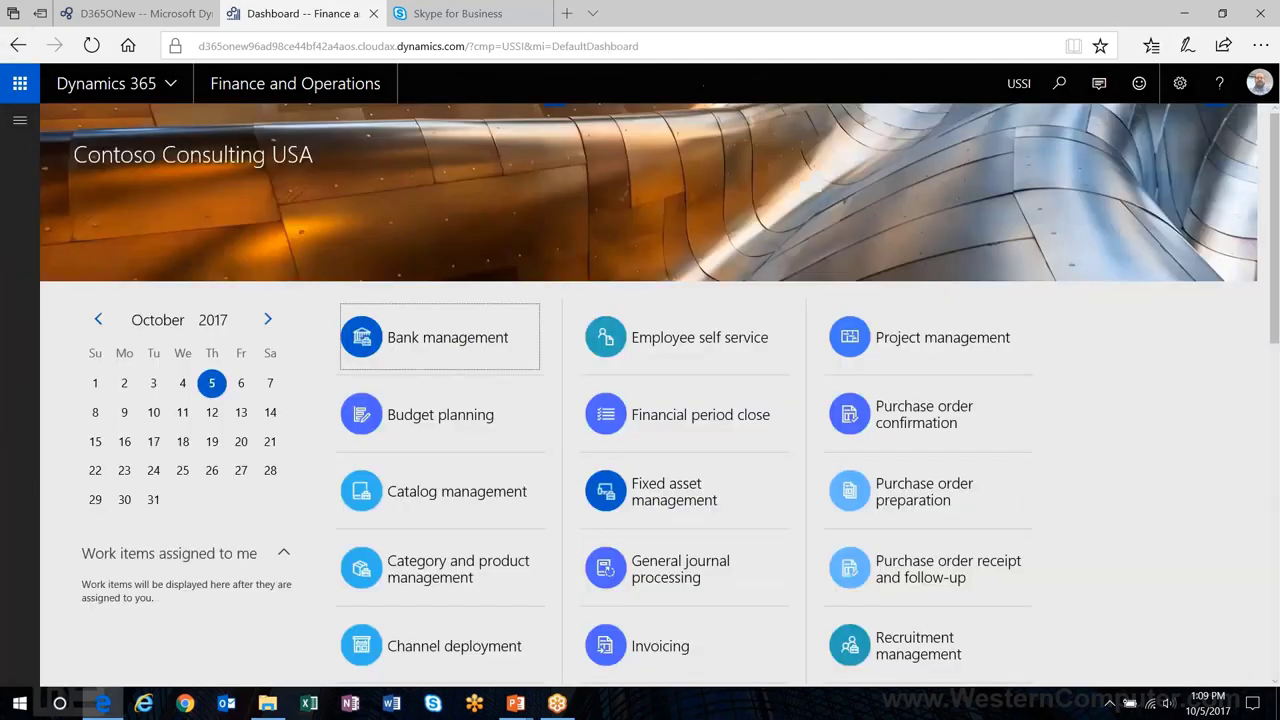
click(20, 120)
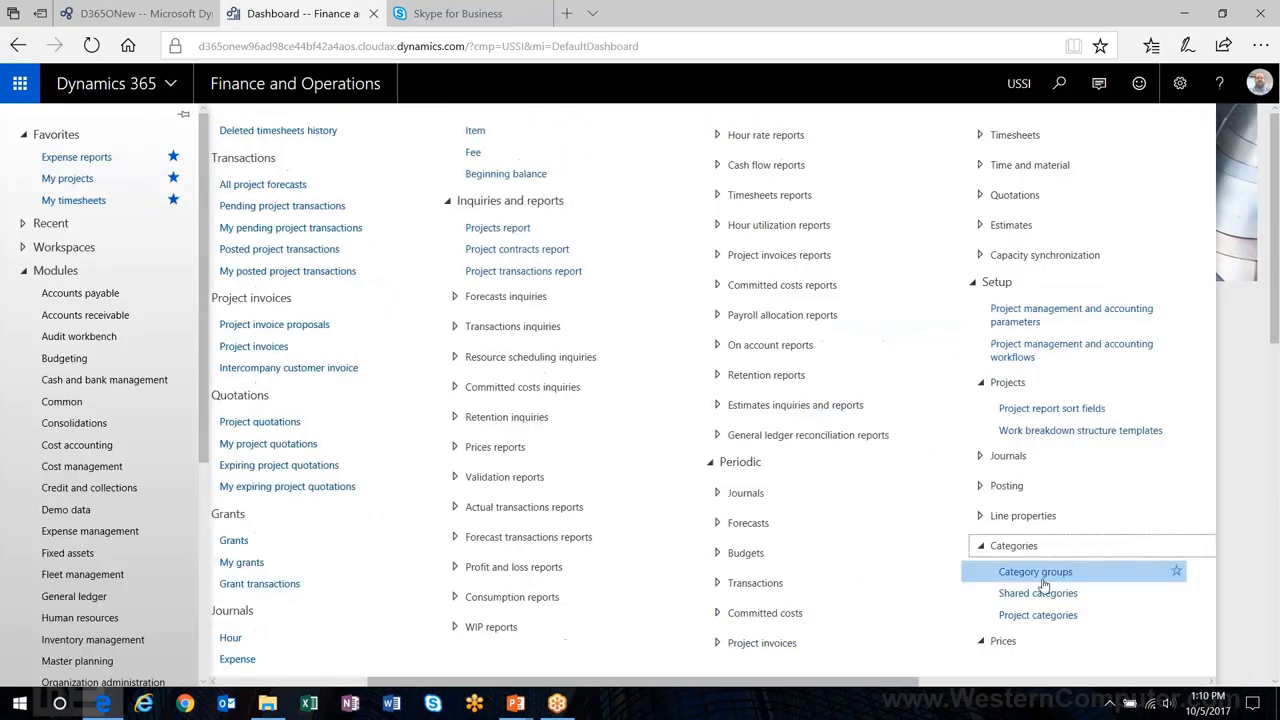
click(1060, 672)
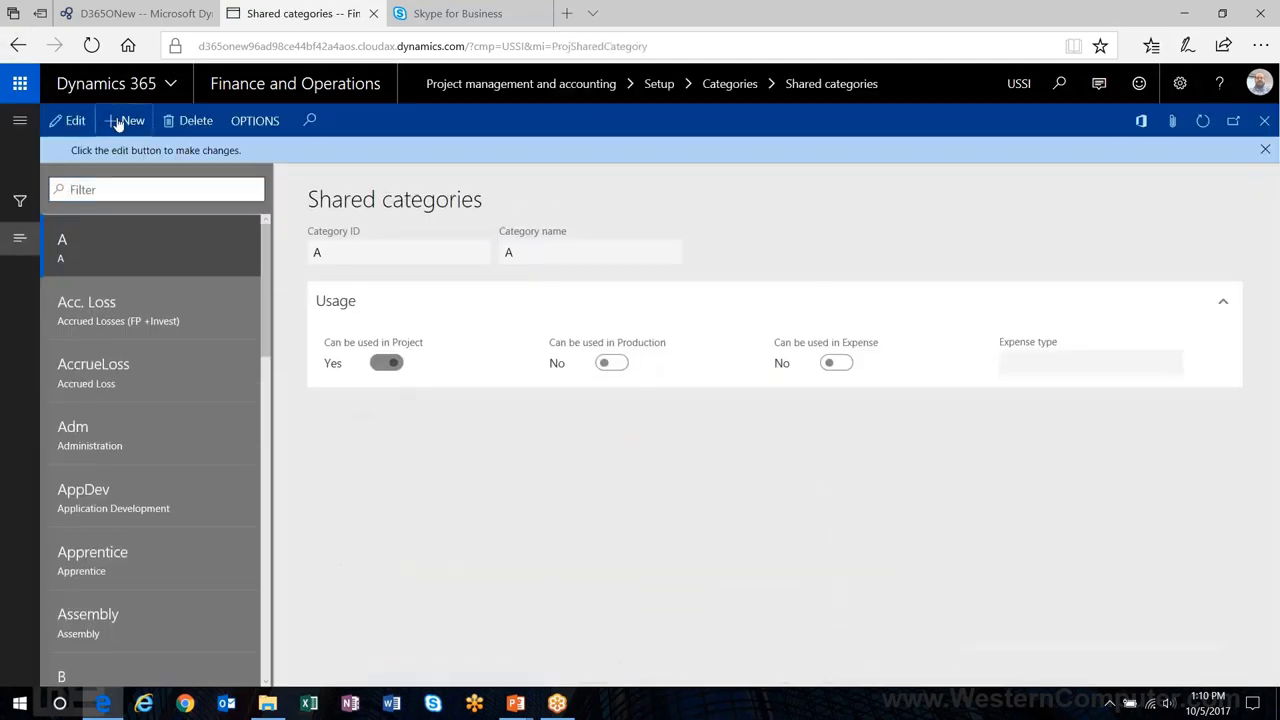
click(128, 120)
text(FR)
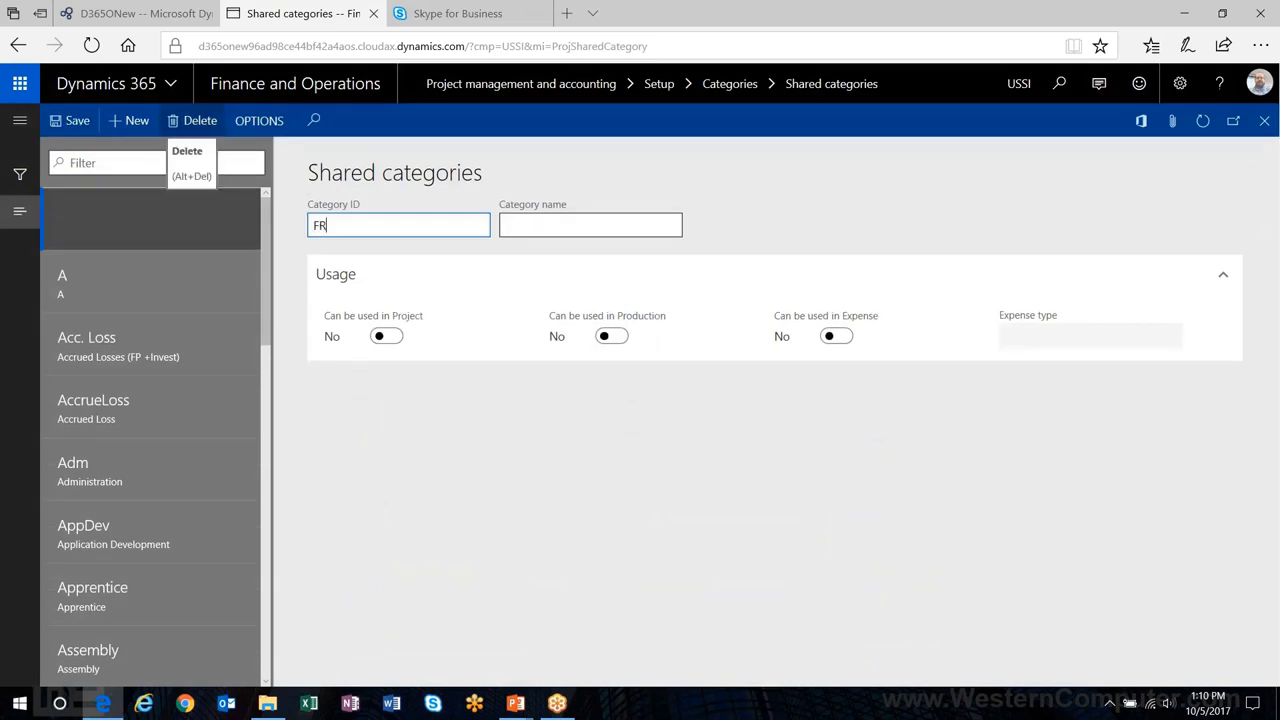
text(Fringe Benef)
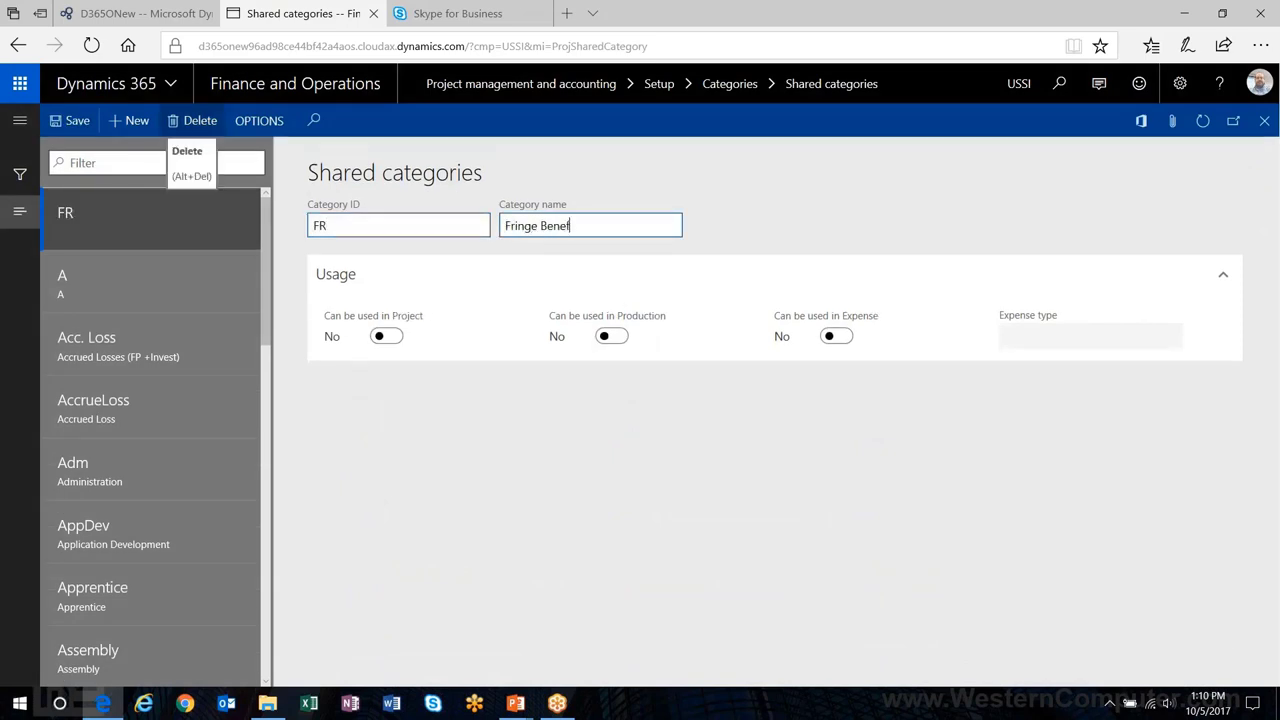
text(its)
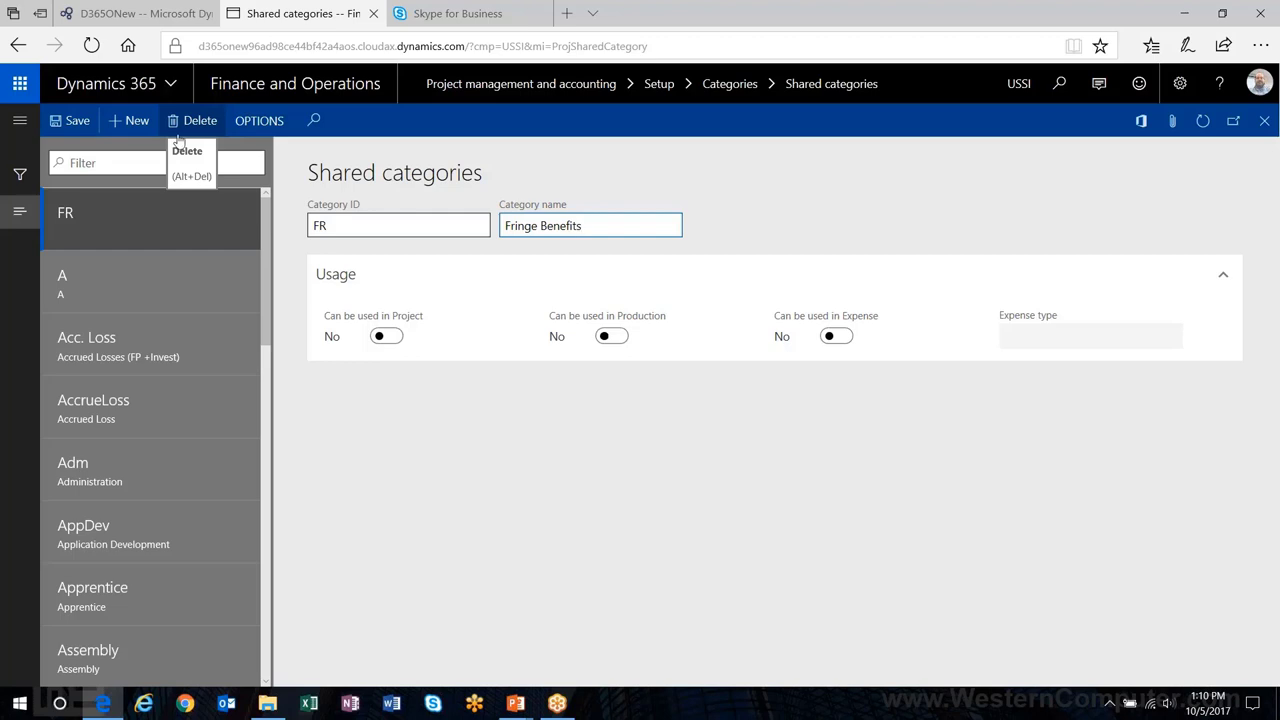
key(Tab)
key(space)
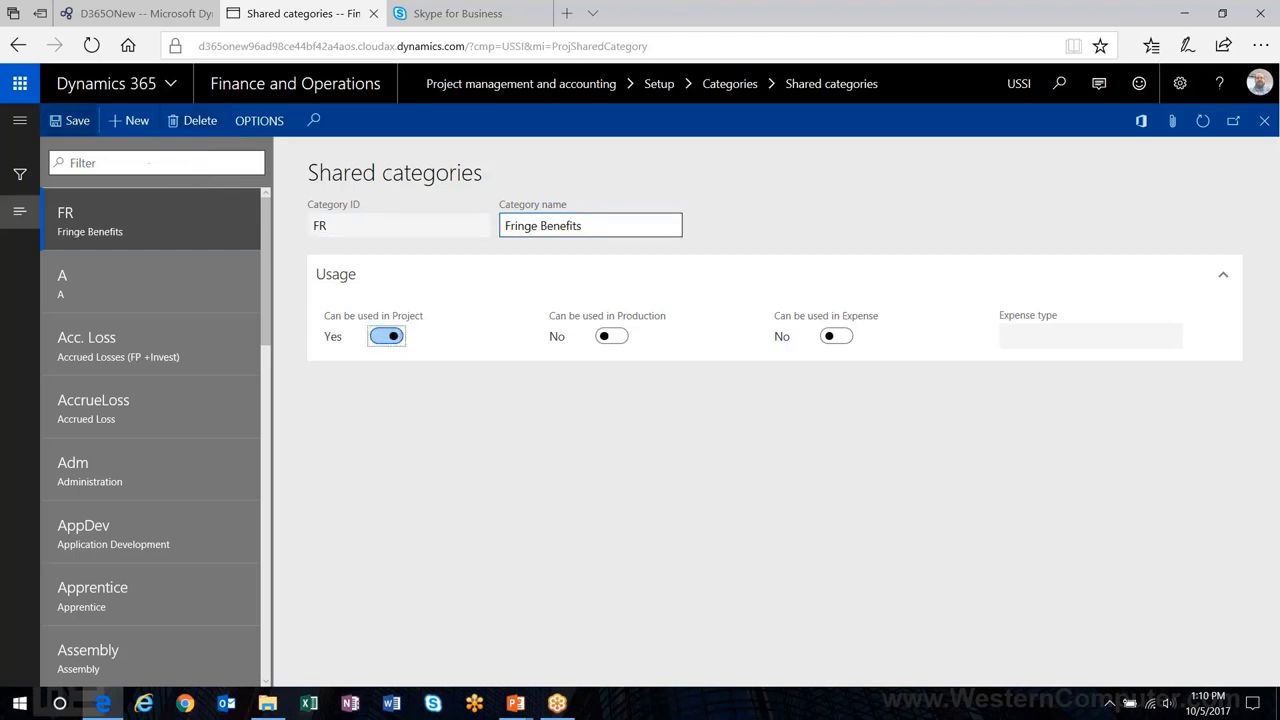
Add shared category OH 'Overhead', usable in projects
click(130, 122)
text(OH)
key(Tab)
text(Overhead)
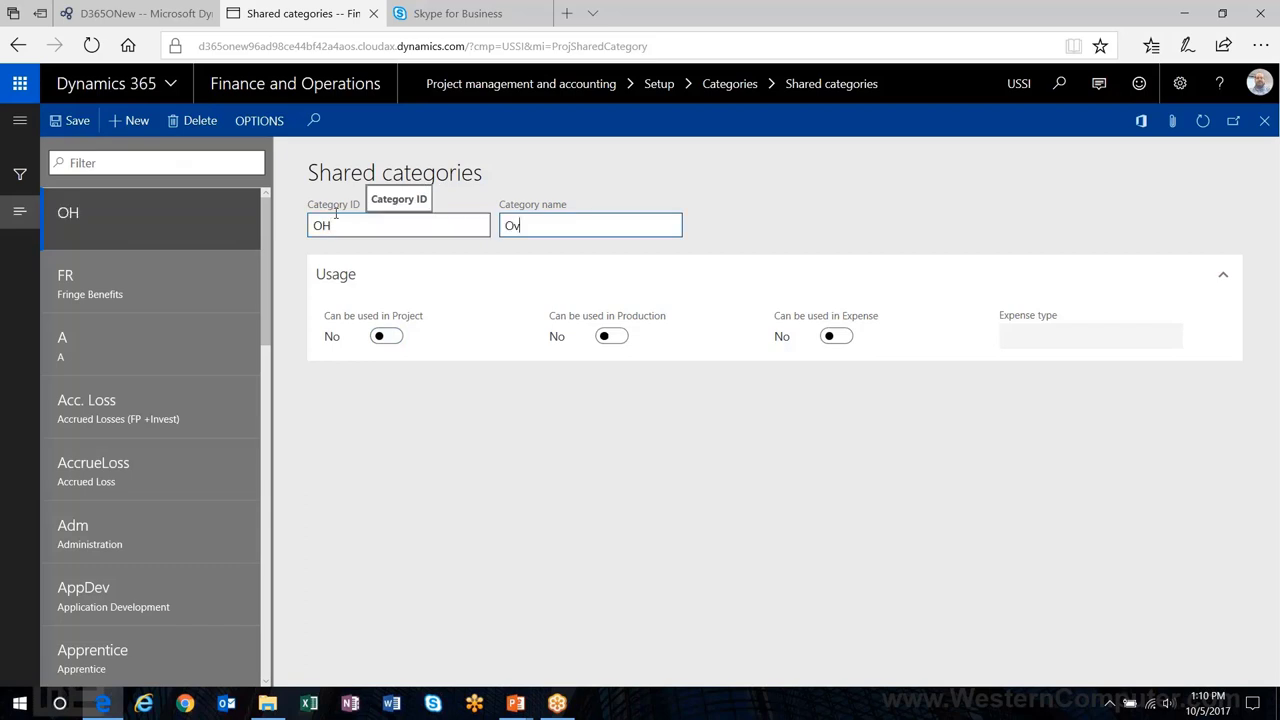
click(386, 336)
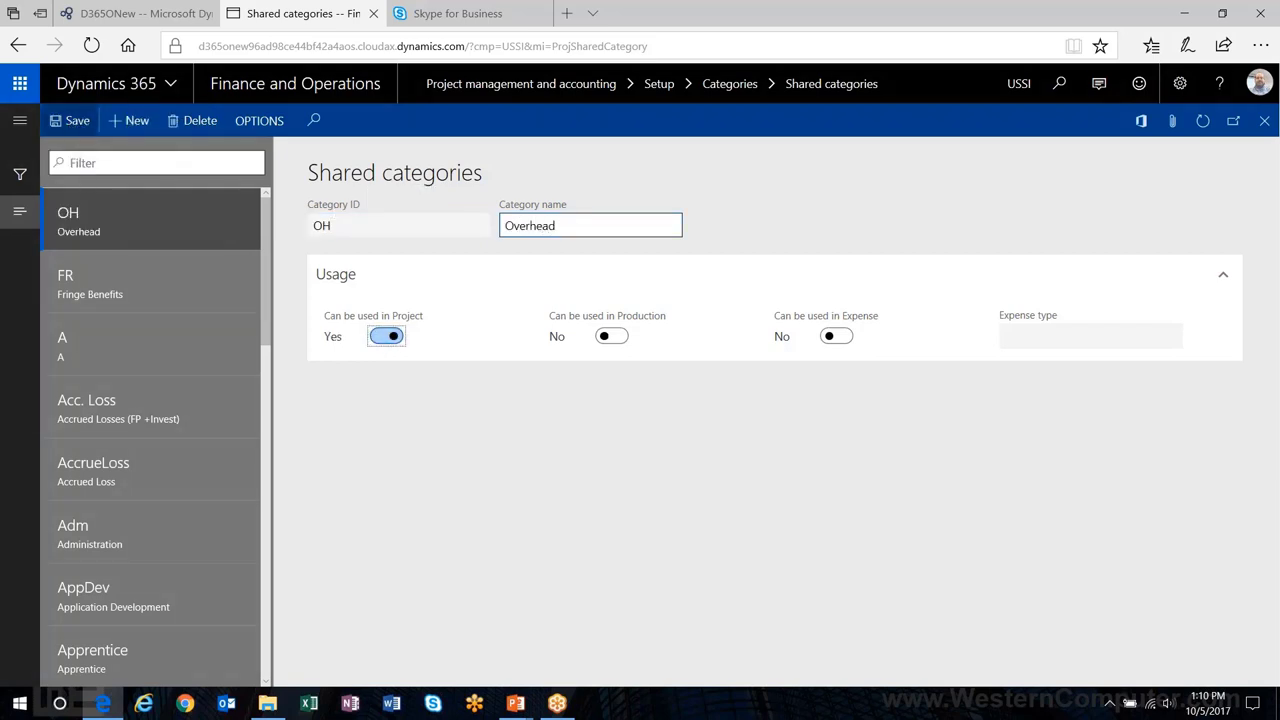
Add shared category COMMFEE 'Communication Fee', usable in projects, and close the page
key(alt+n)
text(COMMF)
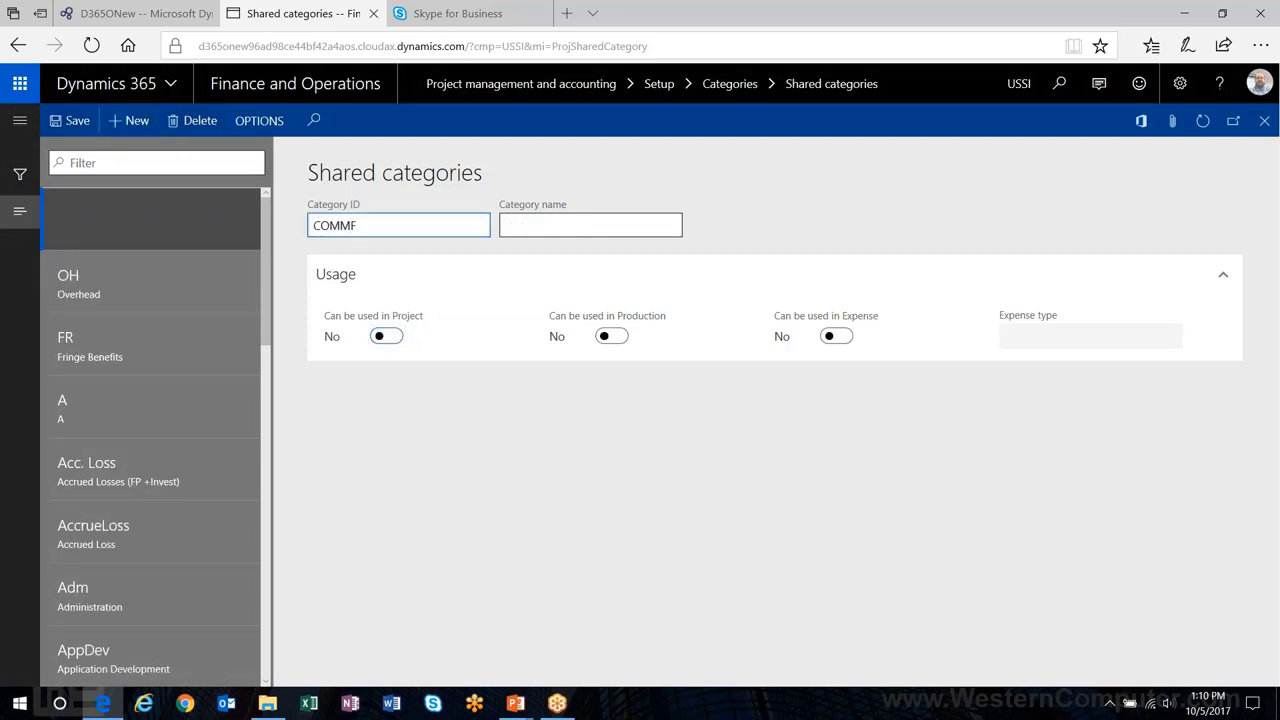
text(EE)
key(Tab)
text(o)
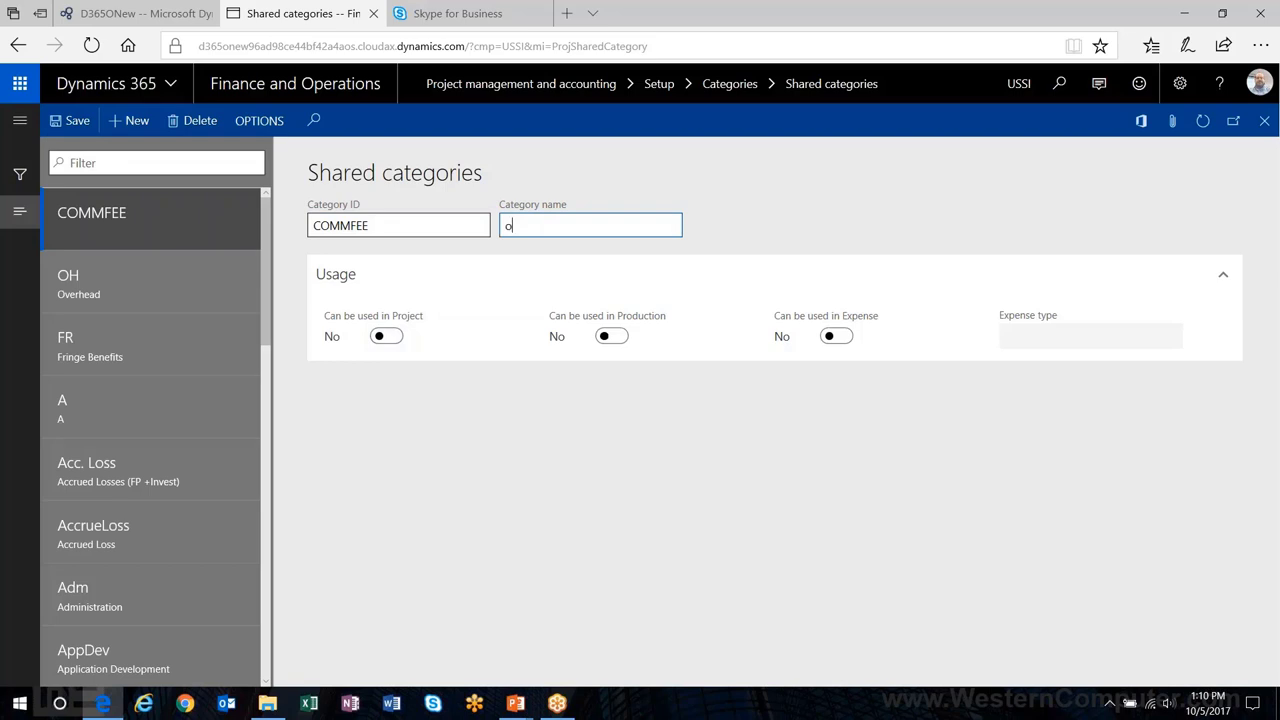
text(ommunication Fee)
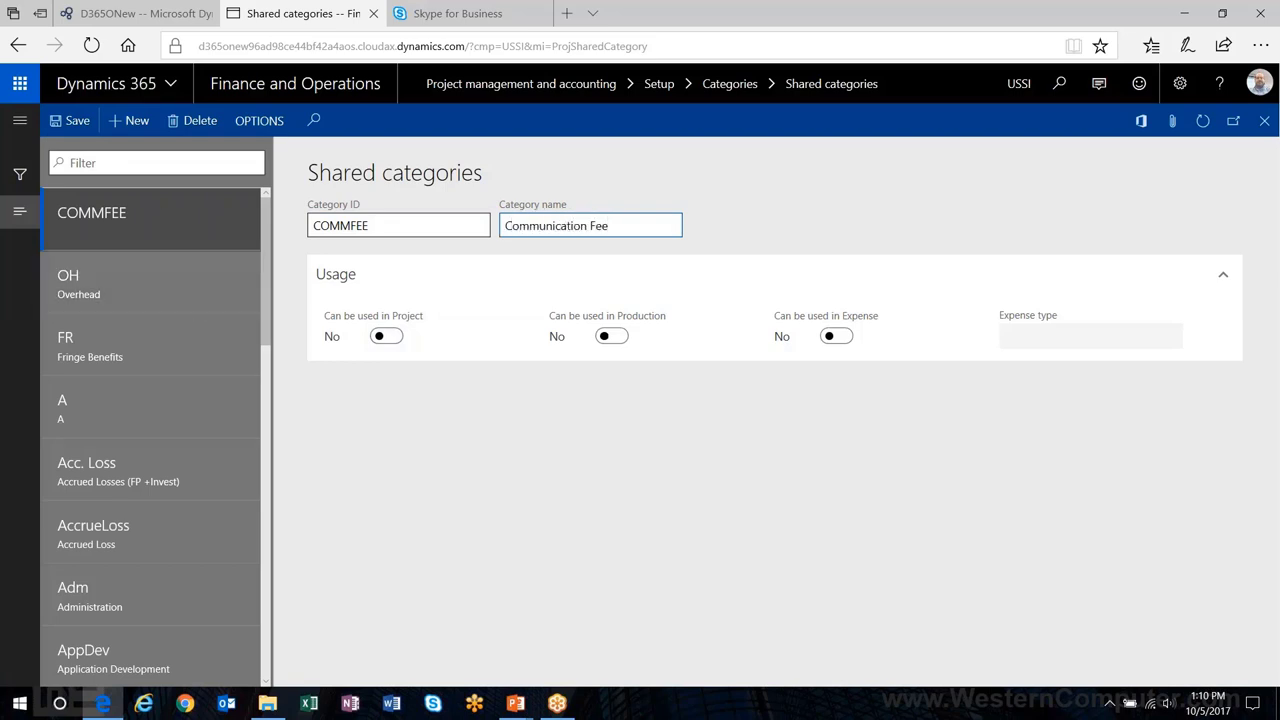
click(387, 336)
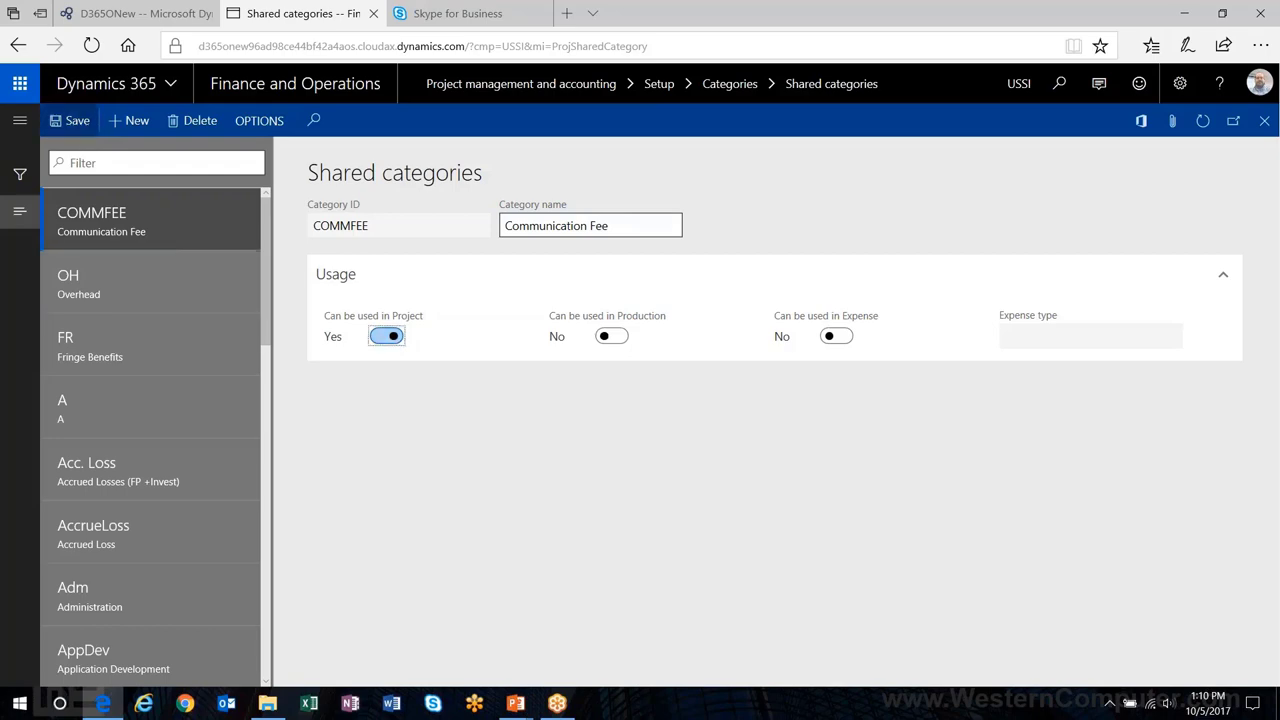
click(1264, 120)
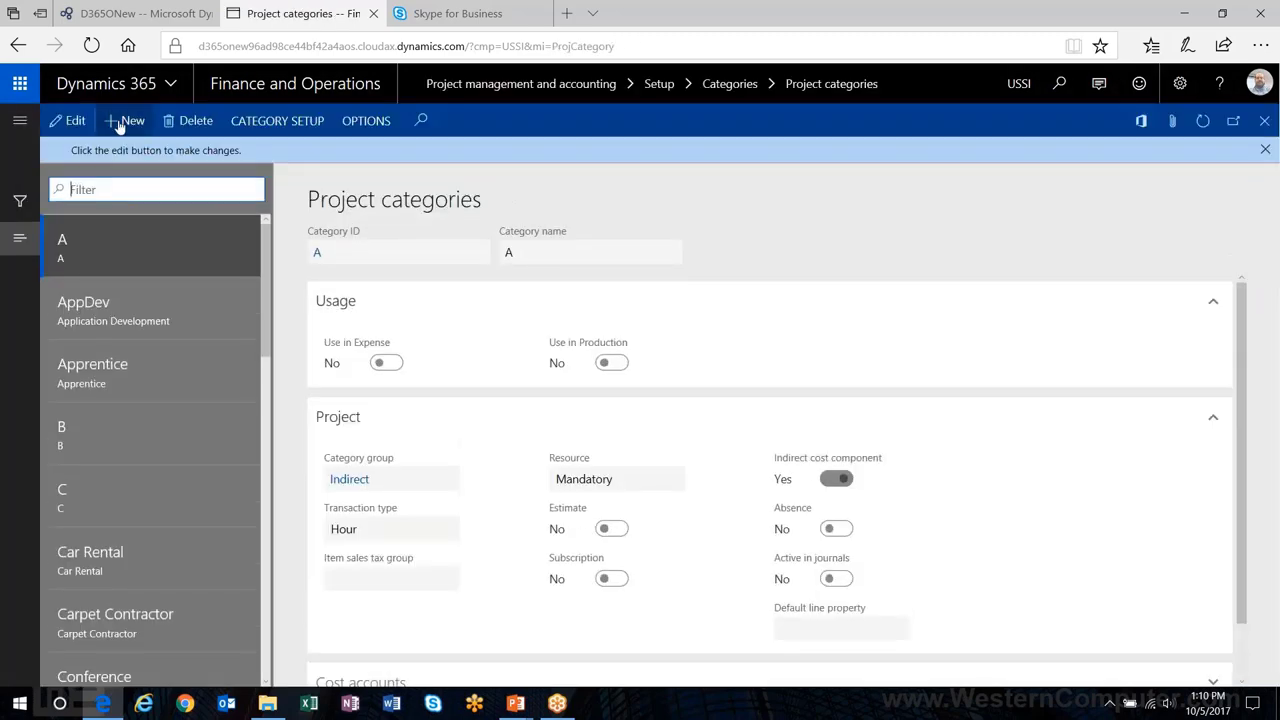
Add project category FR as an indirect cost component in the Indirect group
click(122, 121)
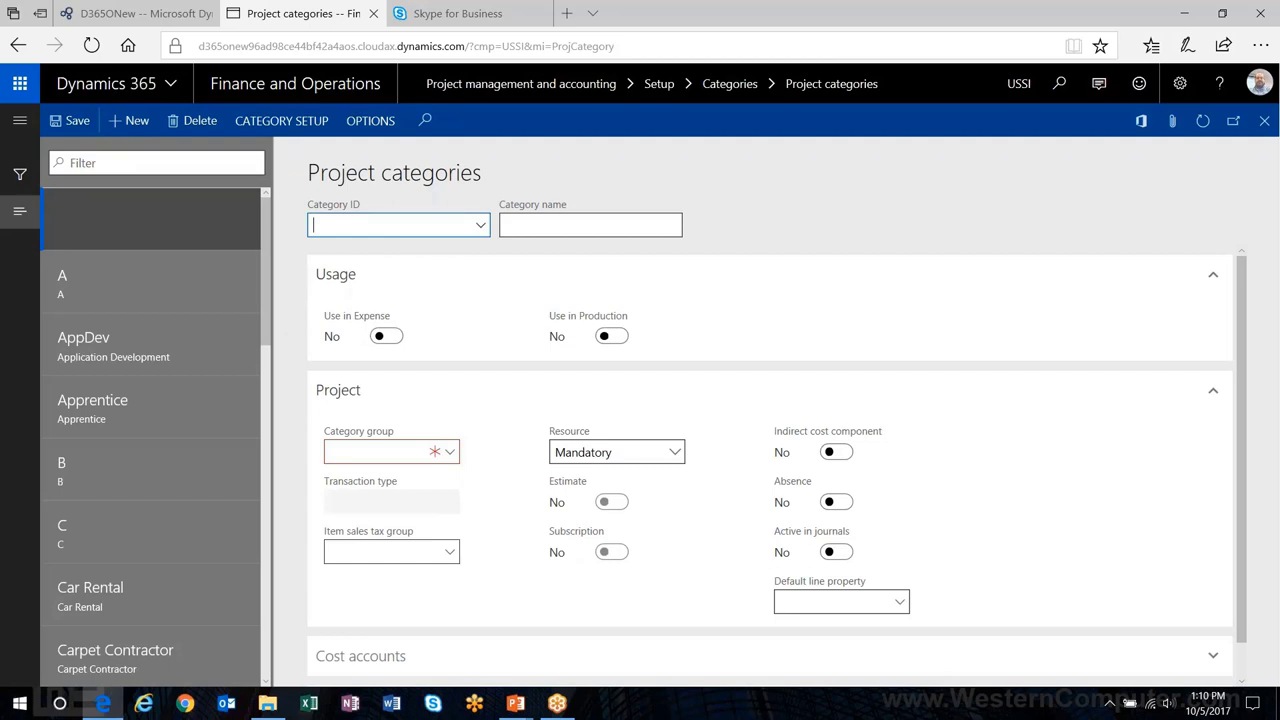
click(480, 225)
scroll(374, 357, down, 3)
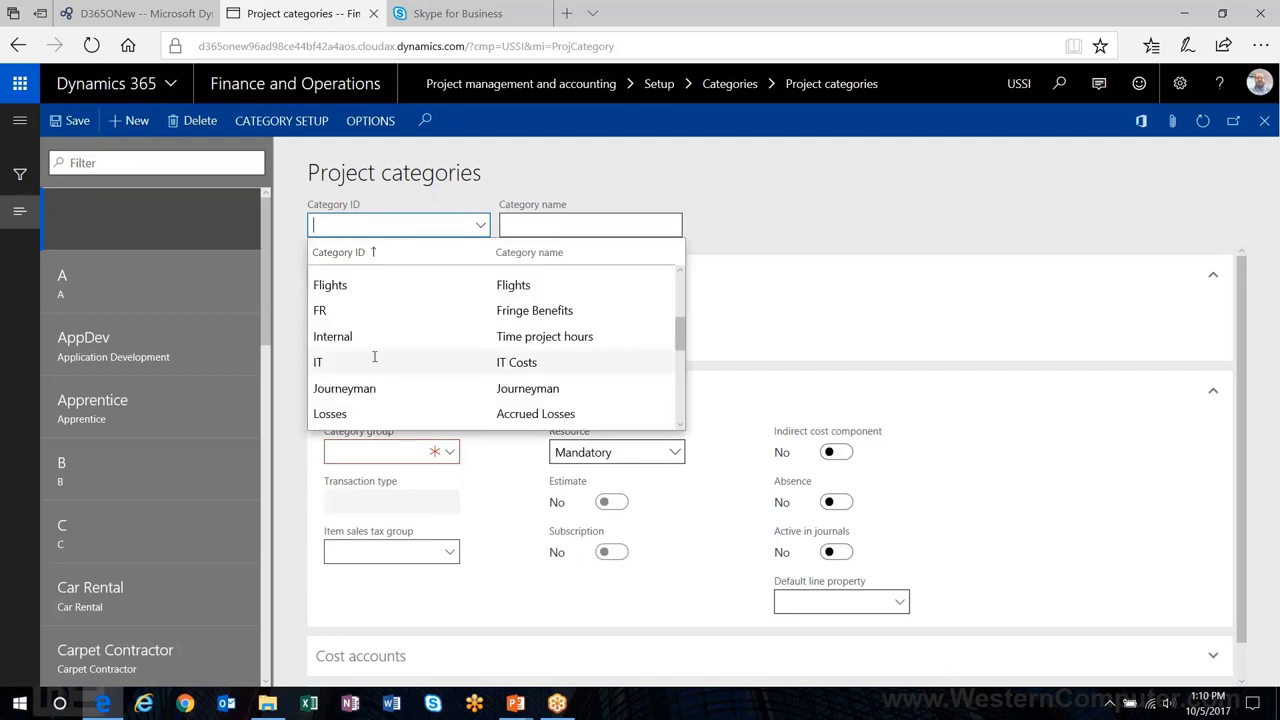
click(480, 310)
click(837, 453)
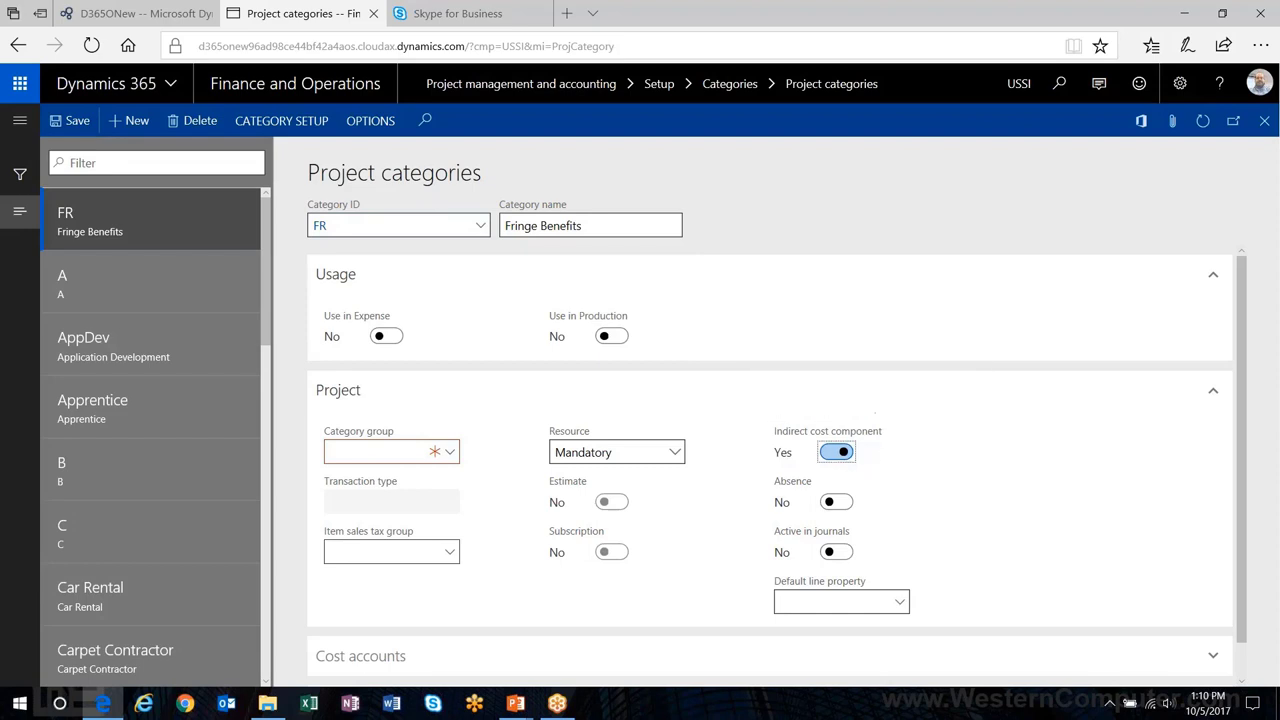
click(449, 453)
click(382, 556)
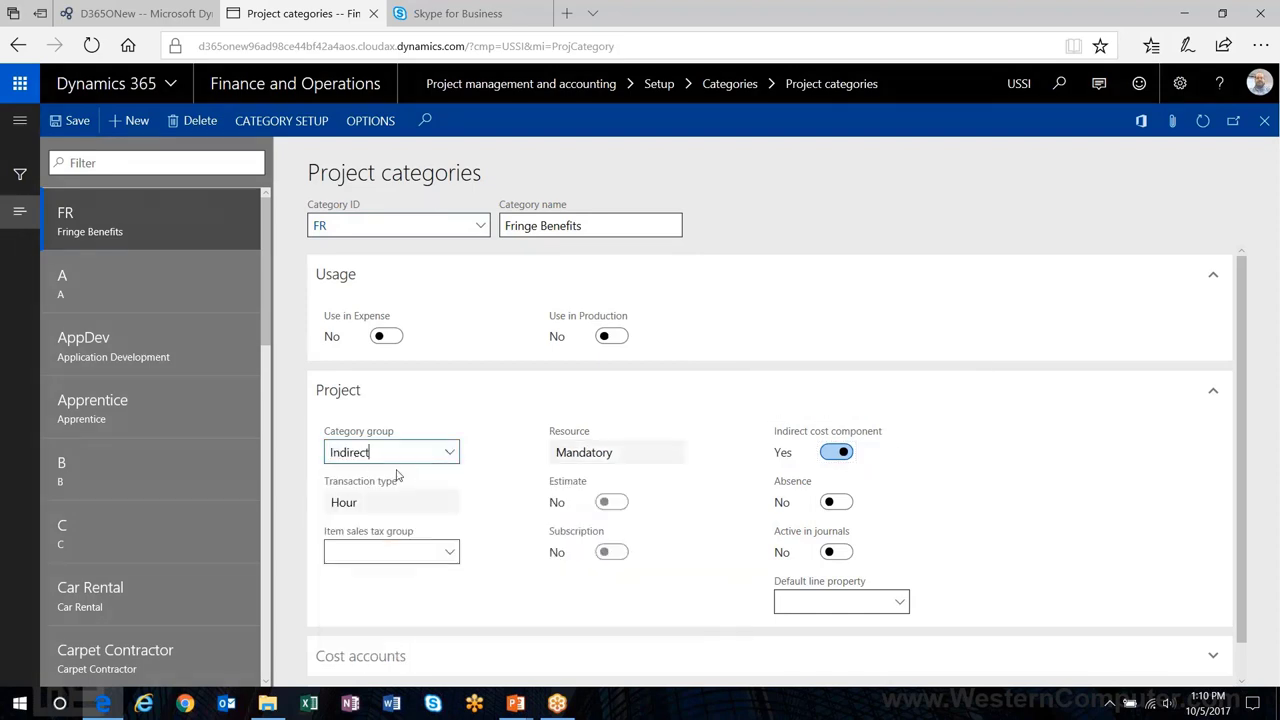
Add project category OH in the Indirect group as an indirect cost component, and save
click(137, 121)
click(481, 227)
scroll(386, 357, up, 2)
click(350, 299)
click(450, 452)
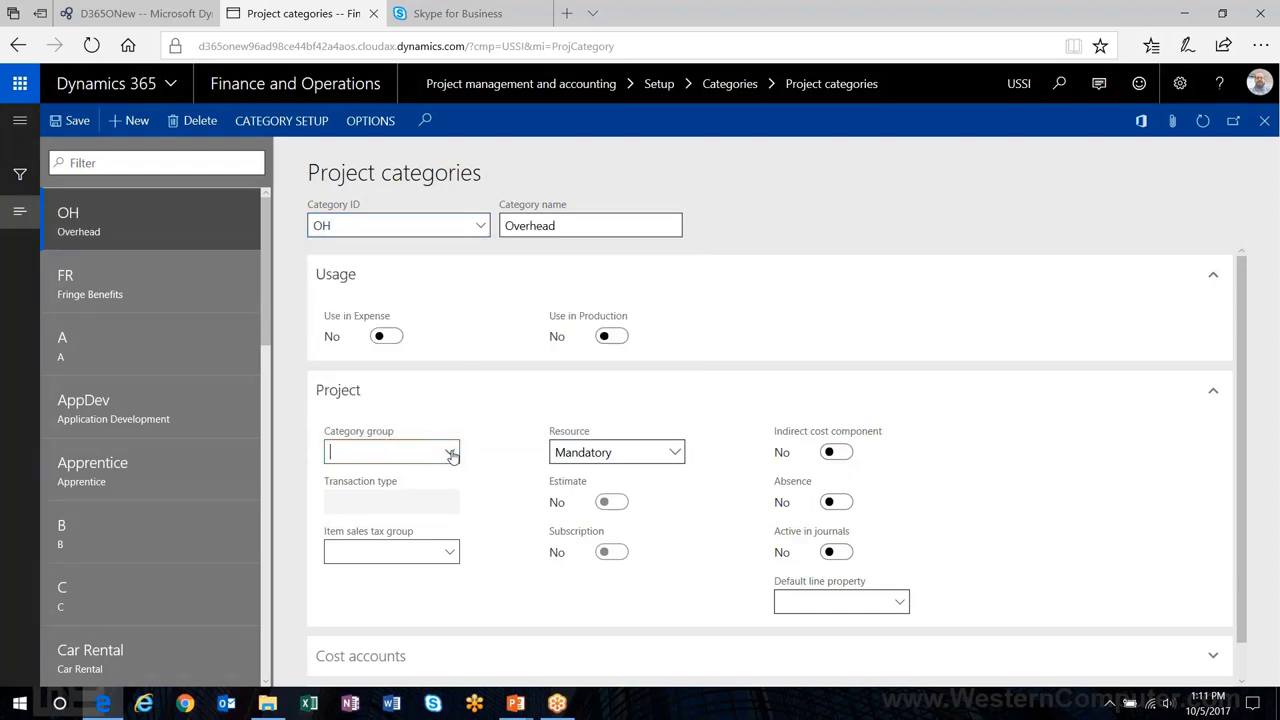
click(355, 556)
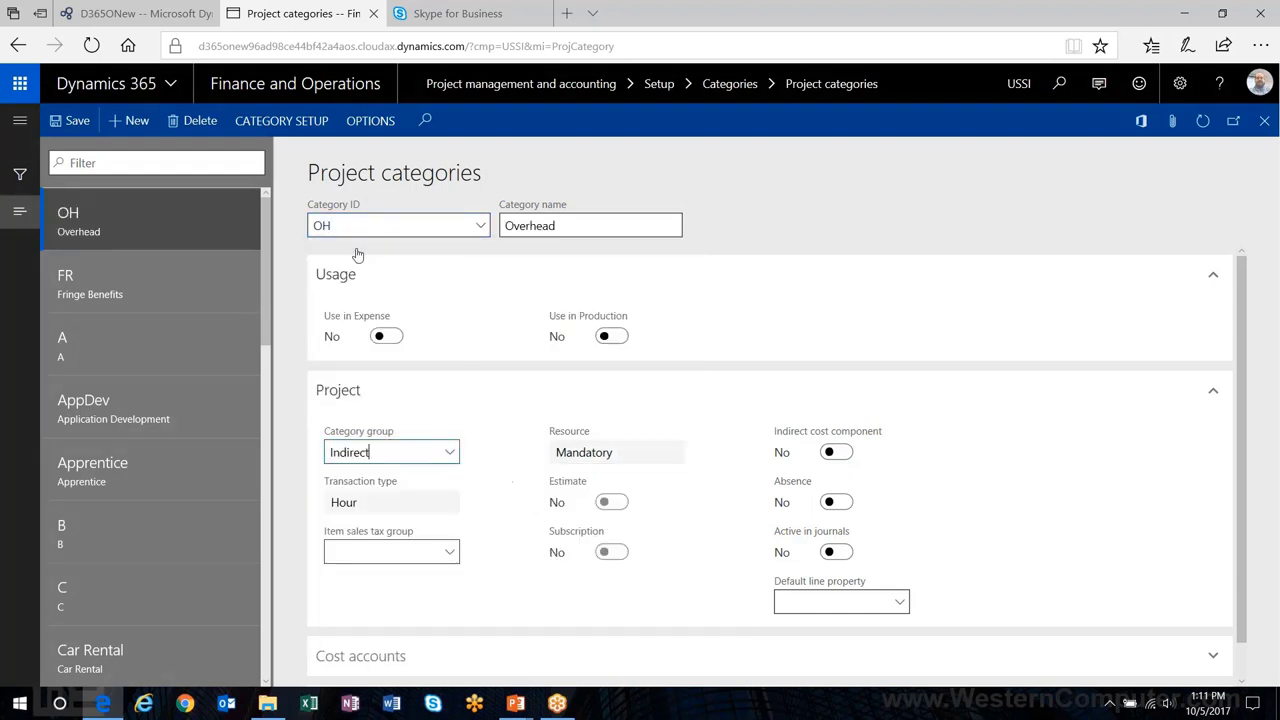
click(828, 452)
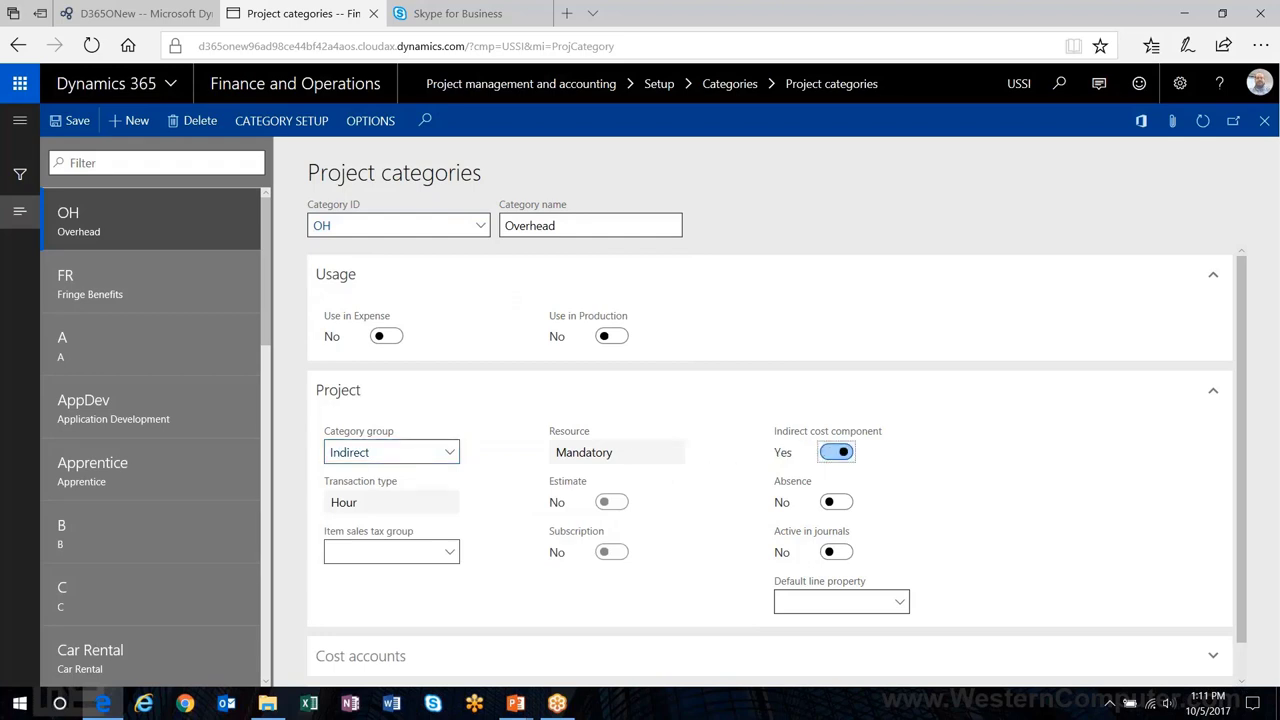
click(66, 120)
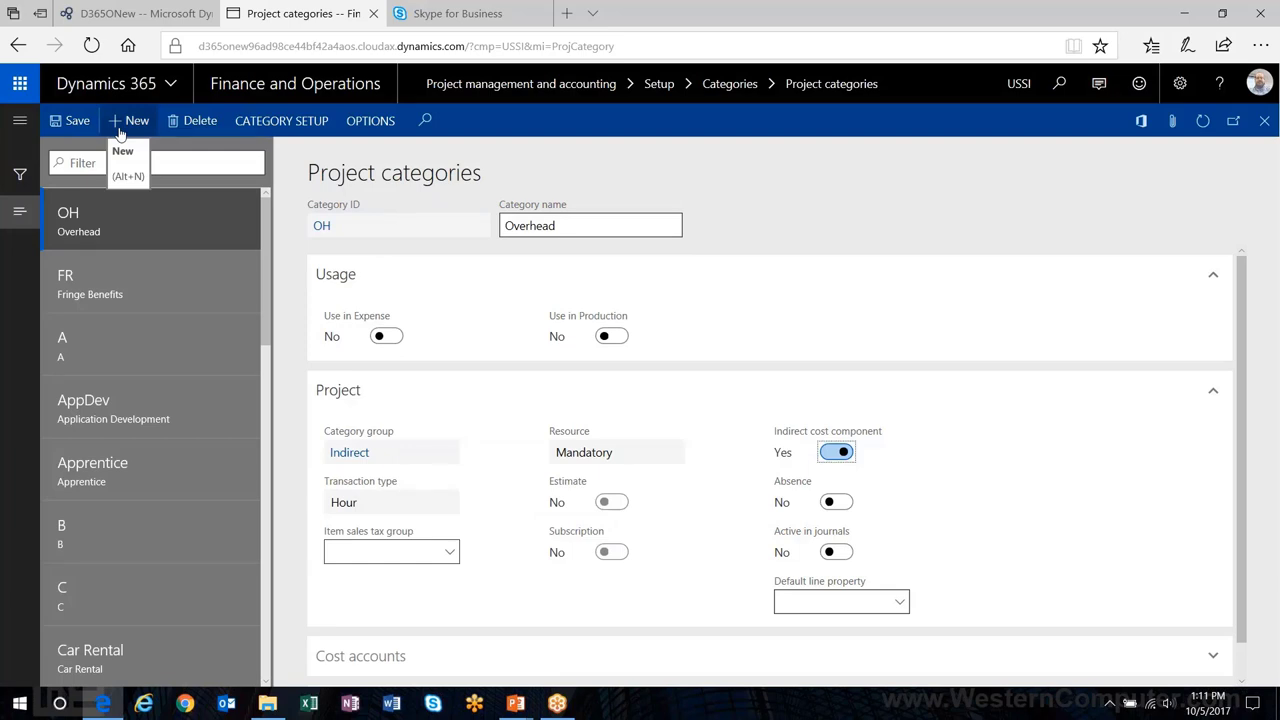
Add project category COMMFEE as an indirect cost component in the Indirect group, then close the form
click(119, 133)
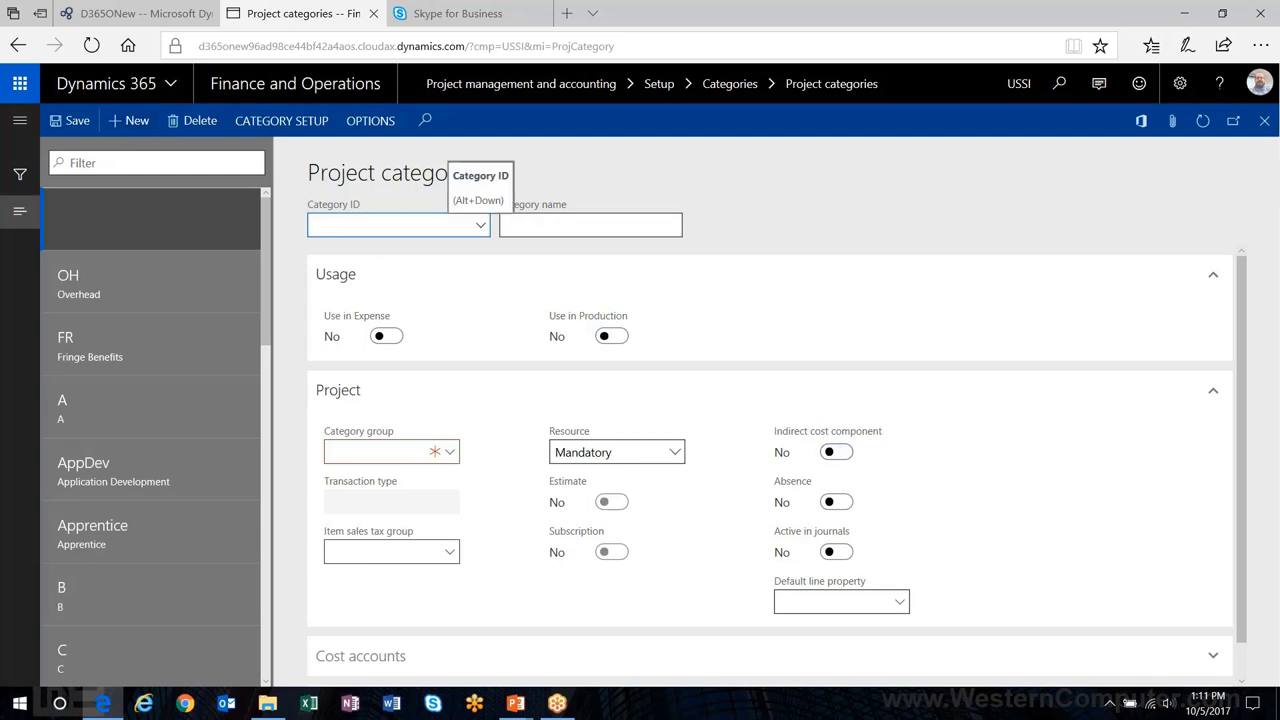
click(481, 226)
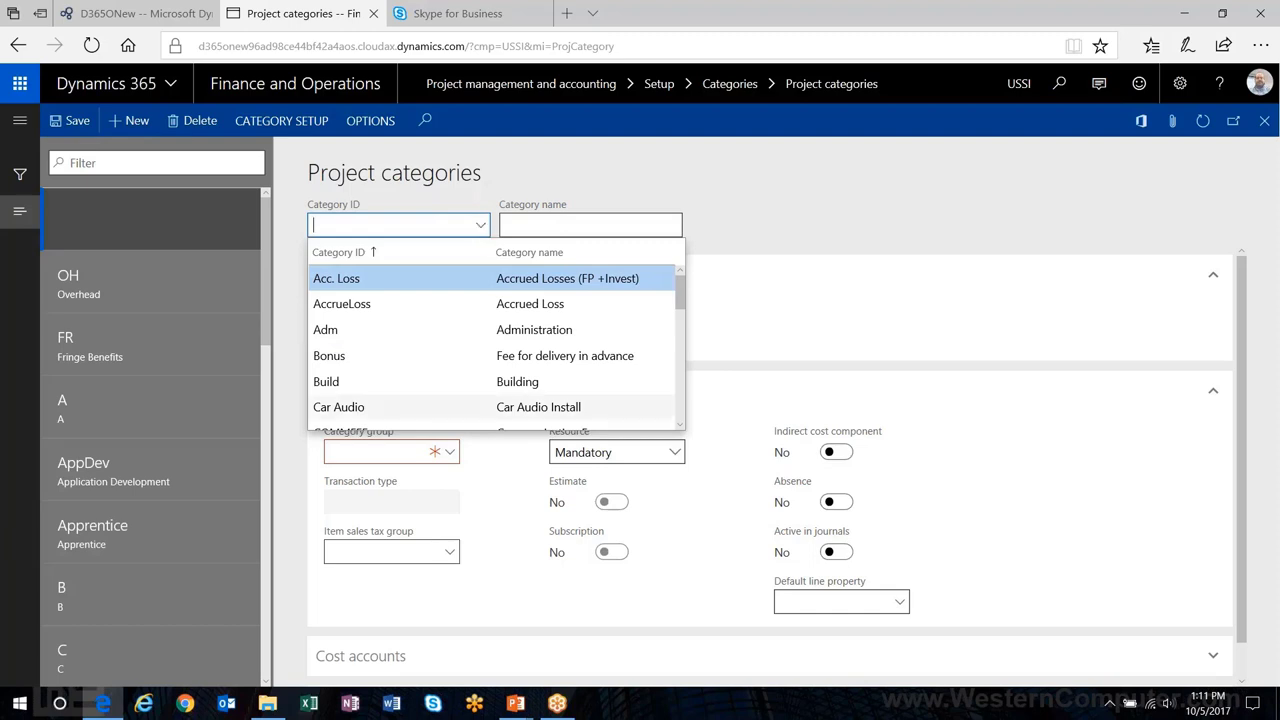
scroll(381, 340, down, 2)
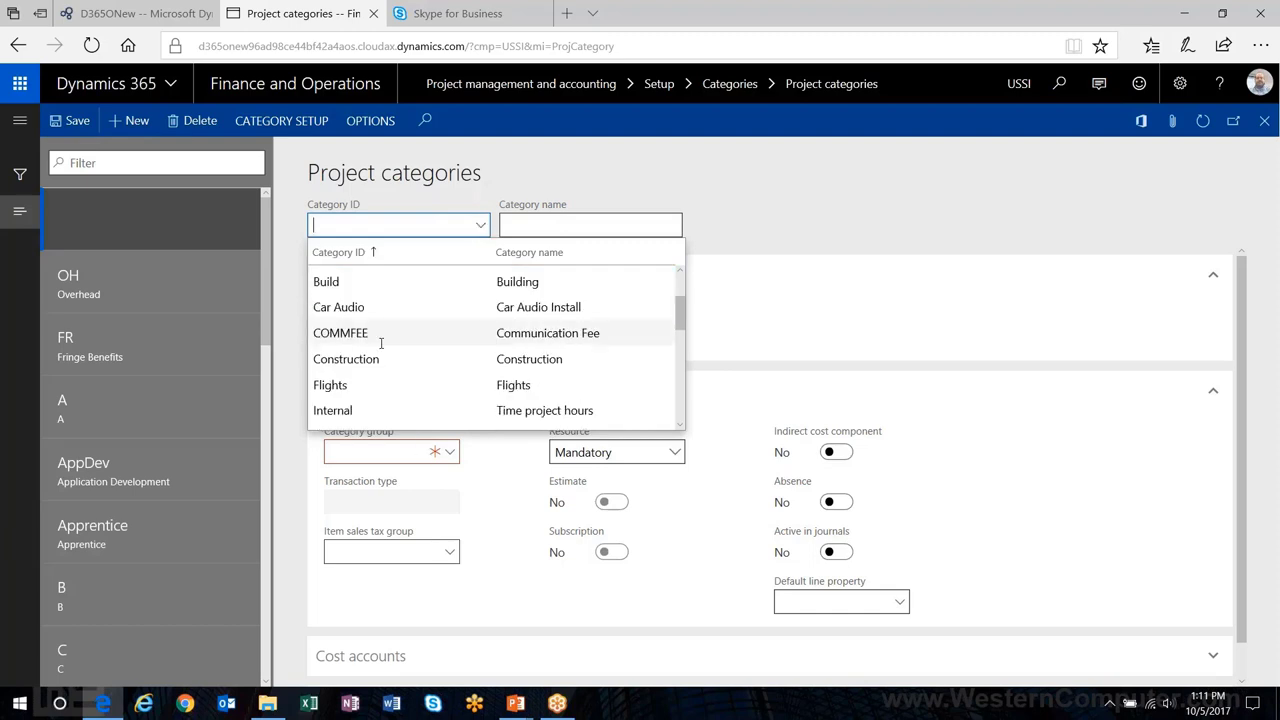
click(466, 337)
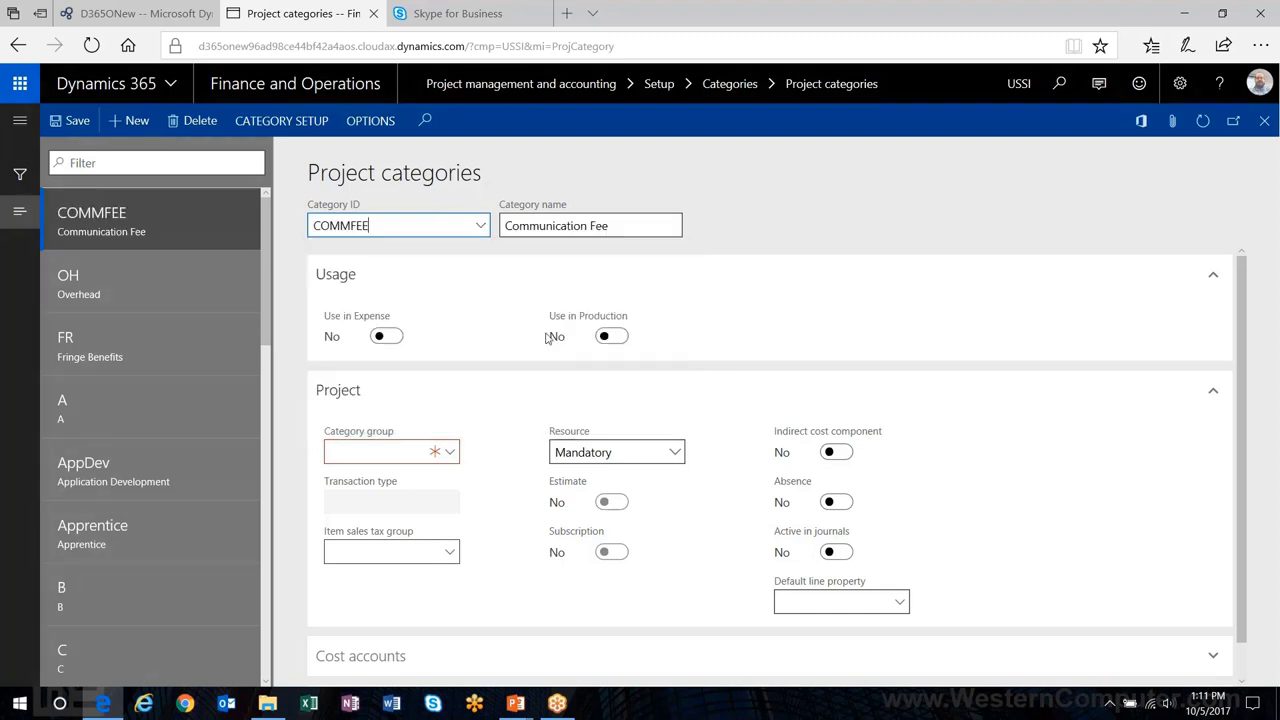
click(836, 452)
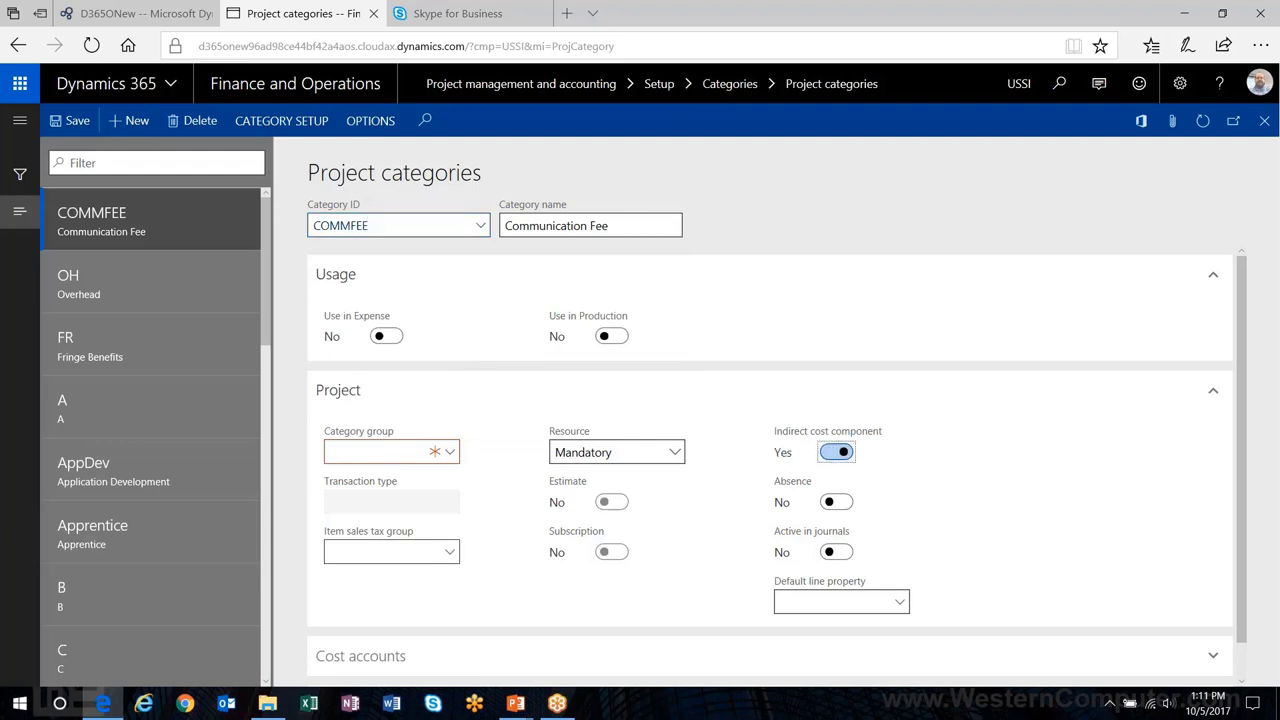
click(449, 452)
click(377, 556)
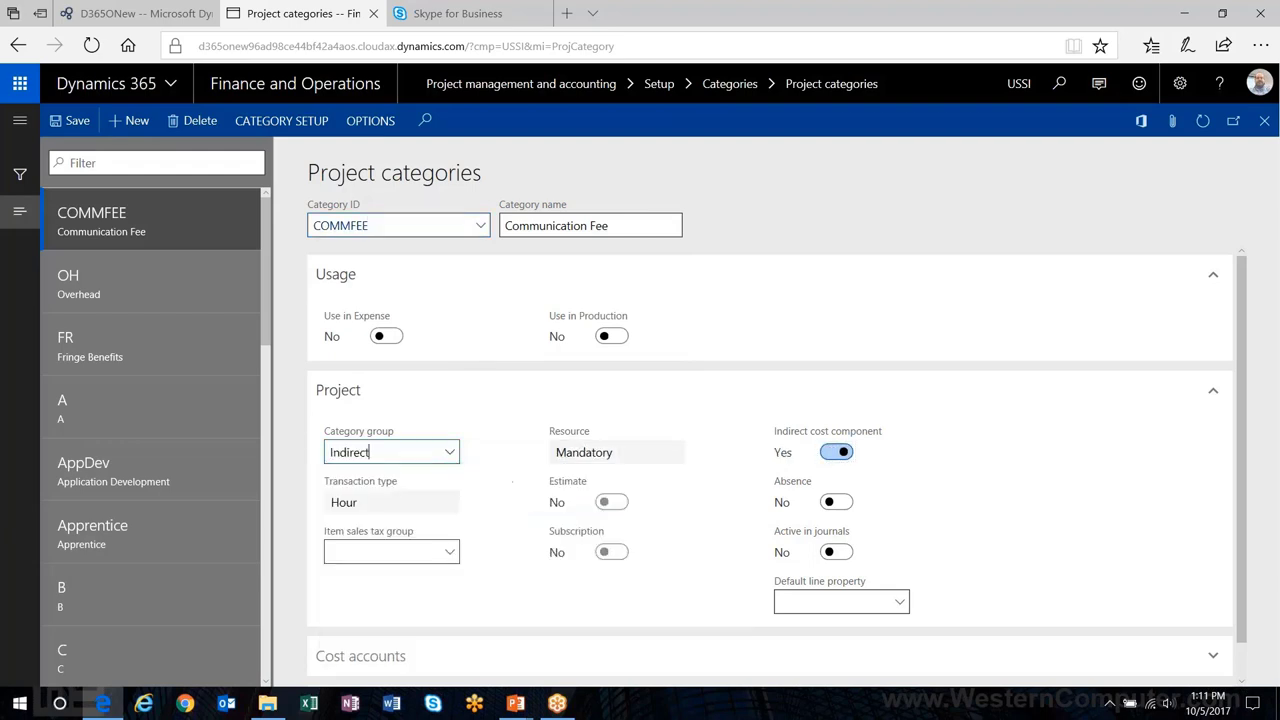
click(1264, 120)
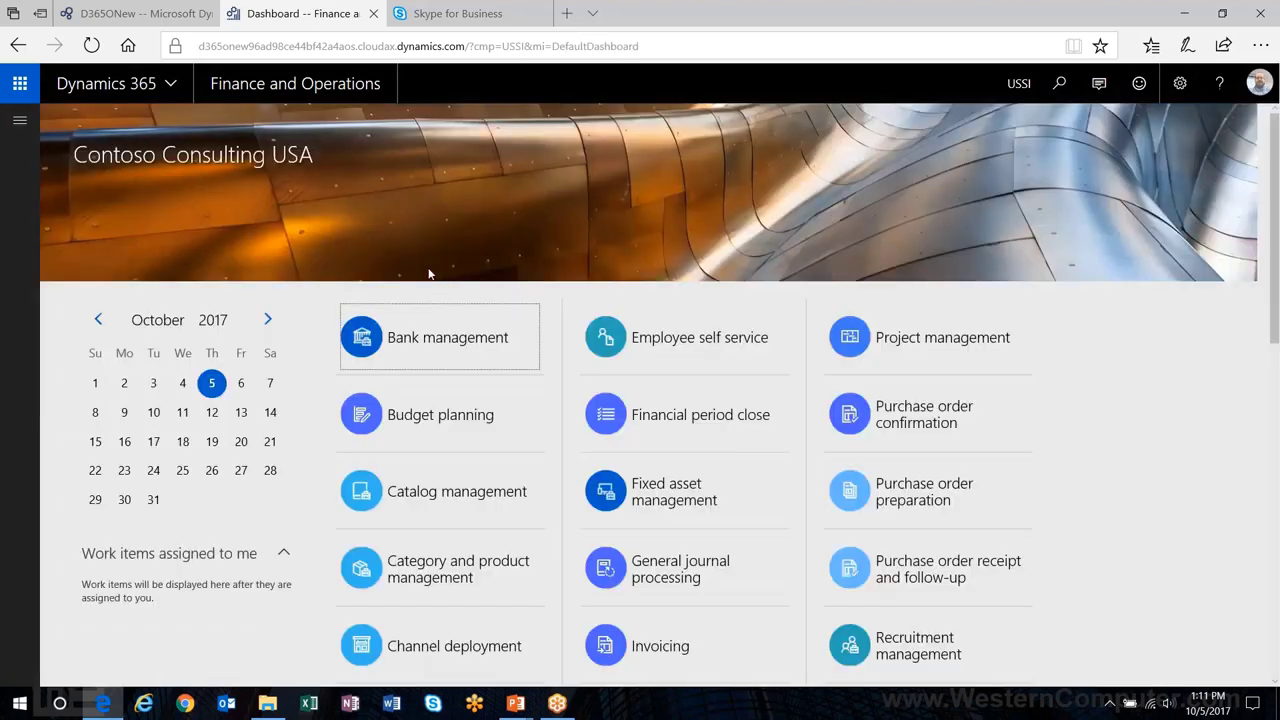
click(20, 120)
Create indirect cost component FRINGE 'Fringe Benefits' with category FR
click(848, 316)
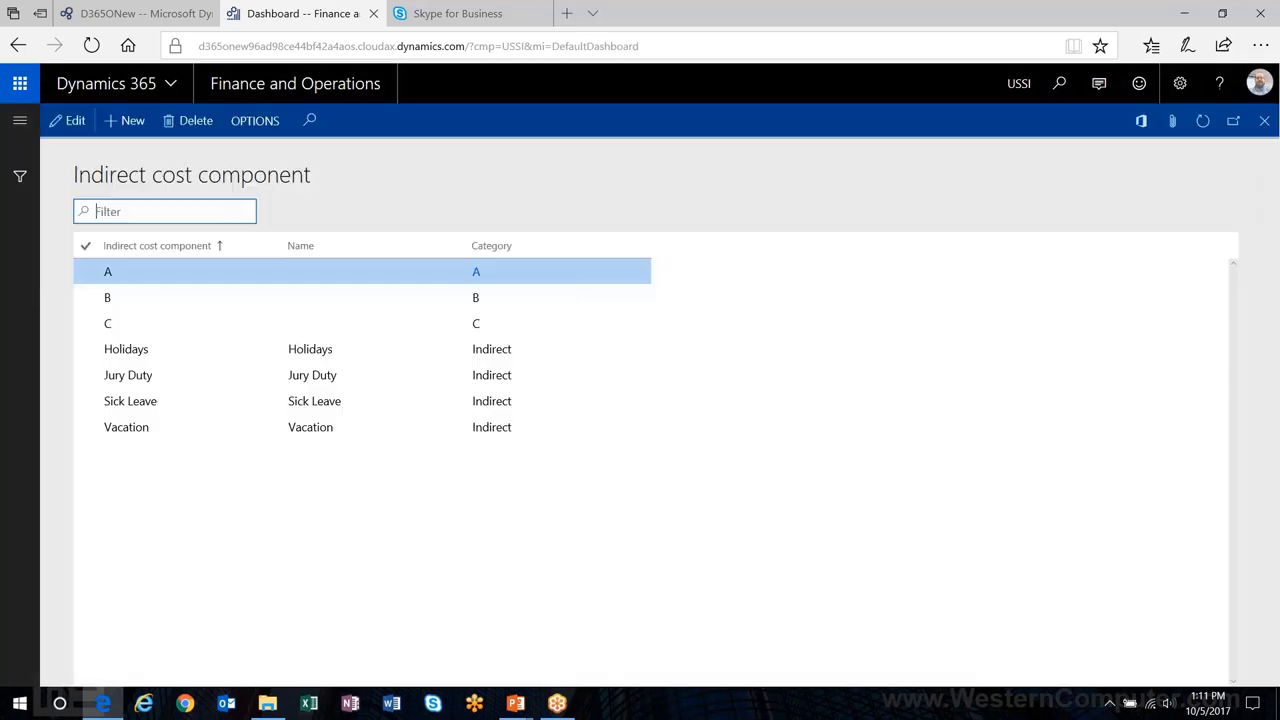
click(128, 120)
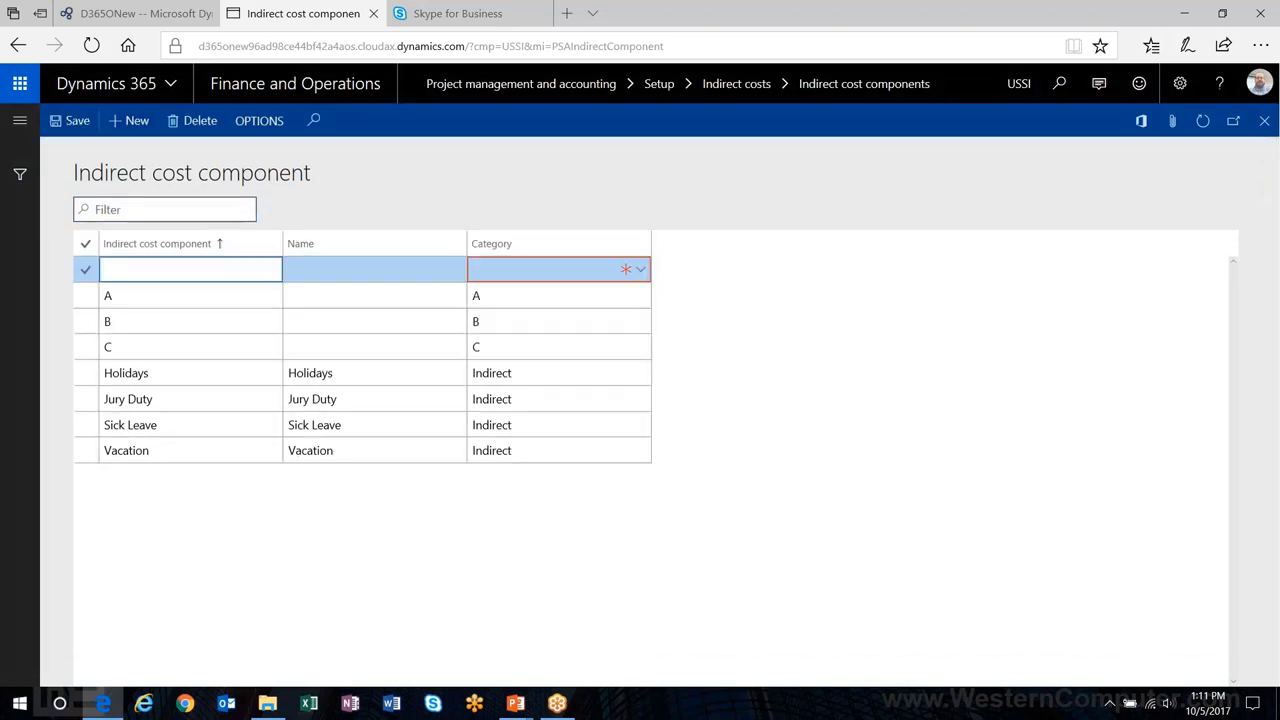
text(FRINGe)
key(Tab)
text(Fringe)
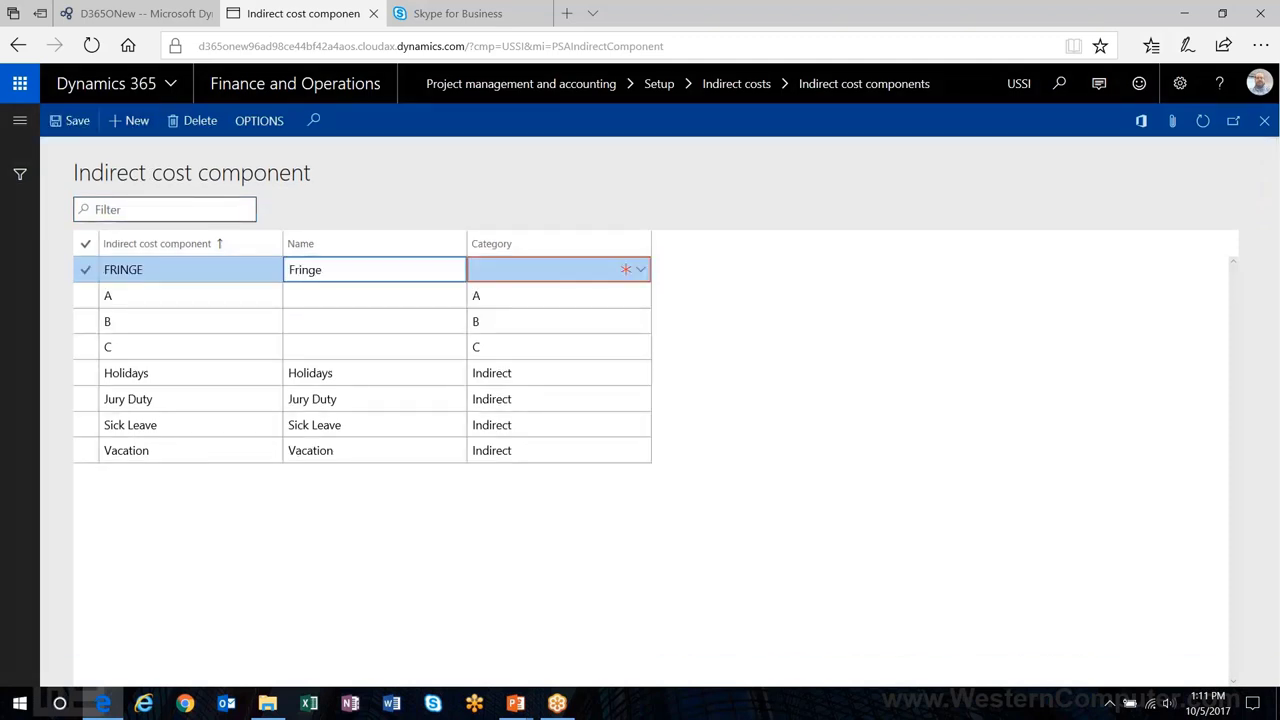
text( Benefits)
key(Tab)
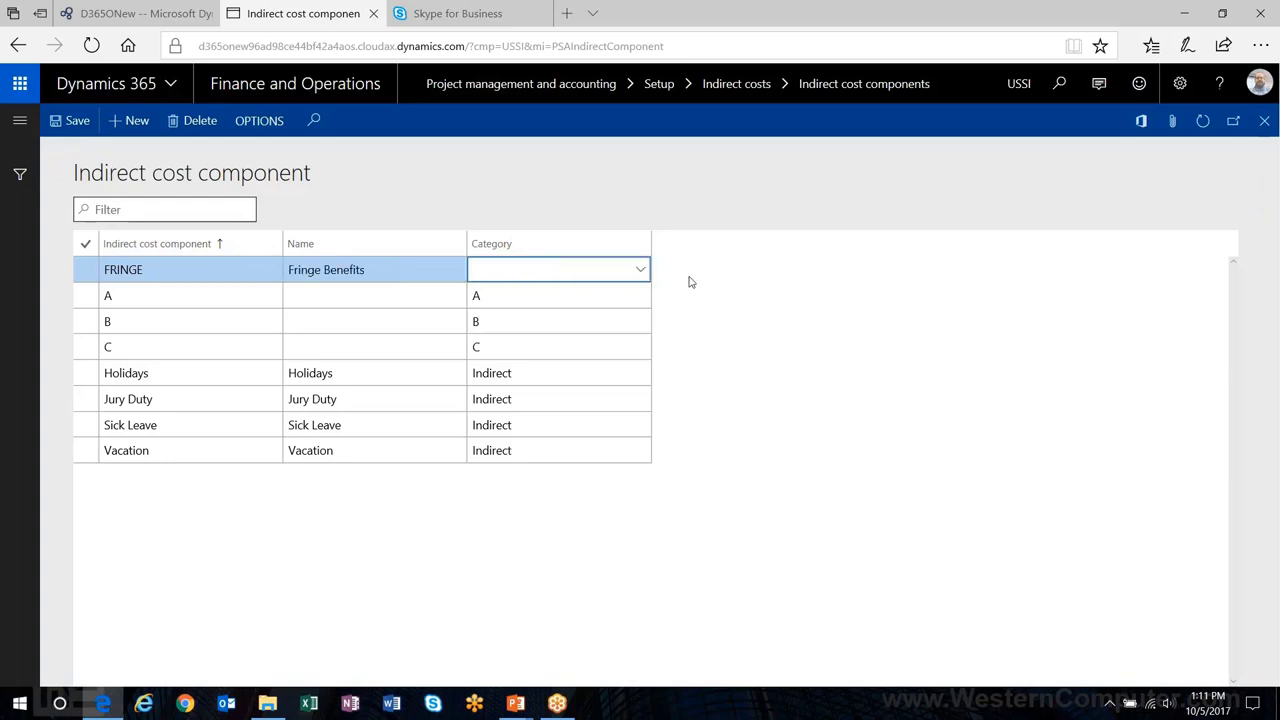
click(640, 270)
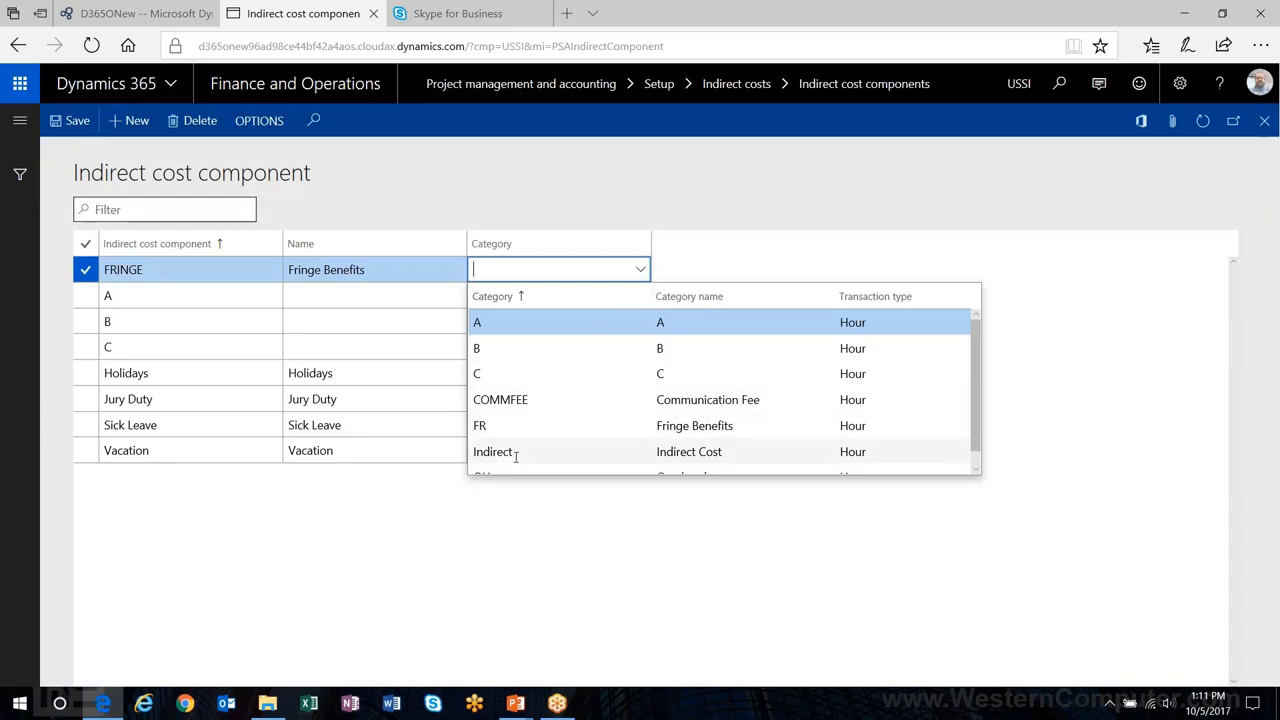
scroll(614, 434, down, 1)
click(519, 407)
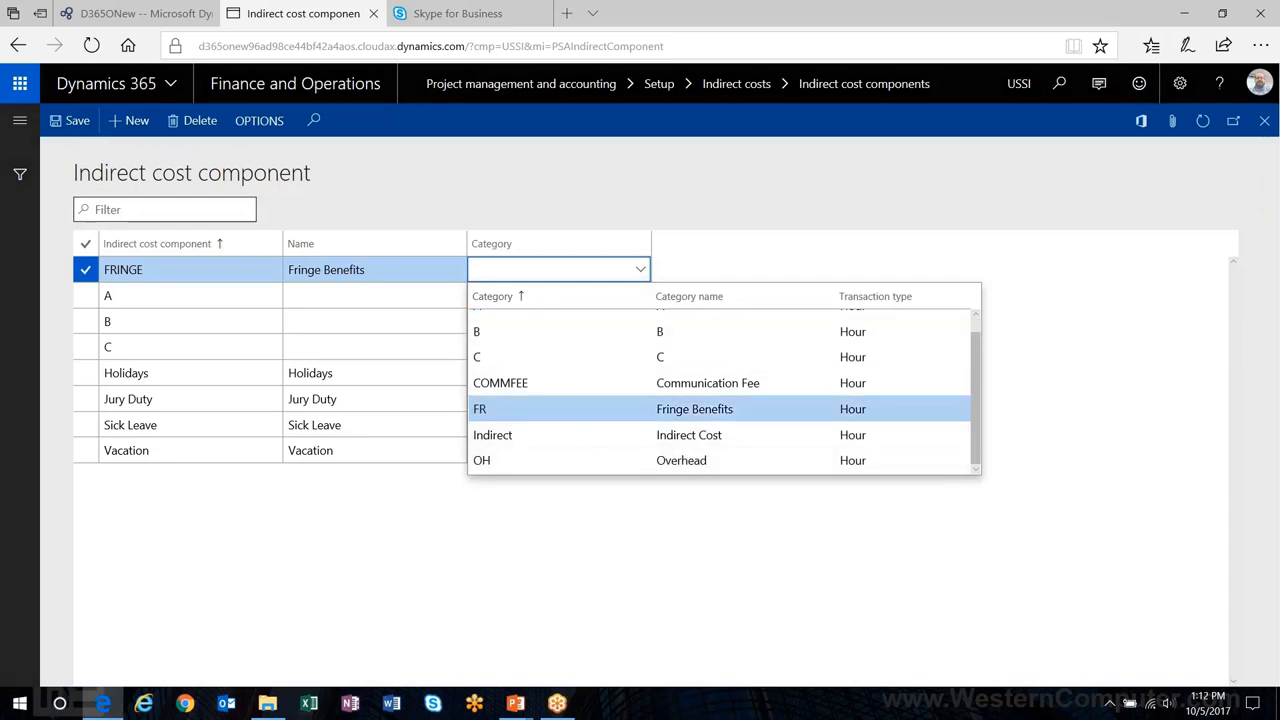
Create component OVERHEAD 'Overhead' with category OH
click(118, 127)
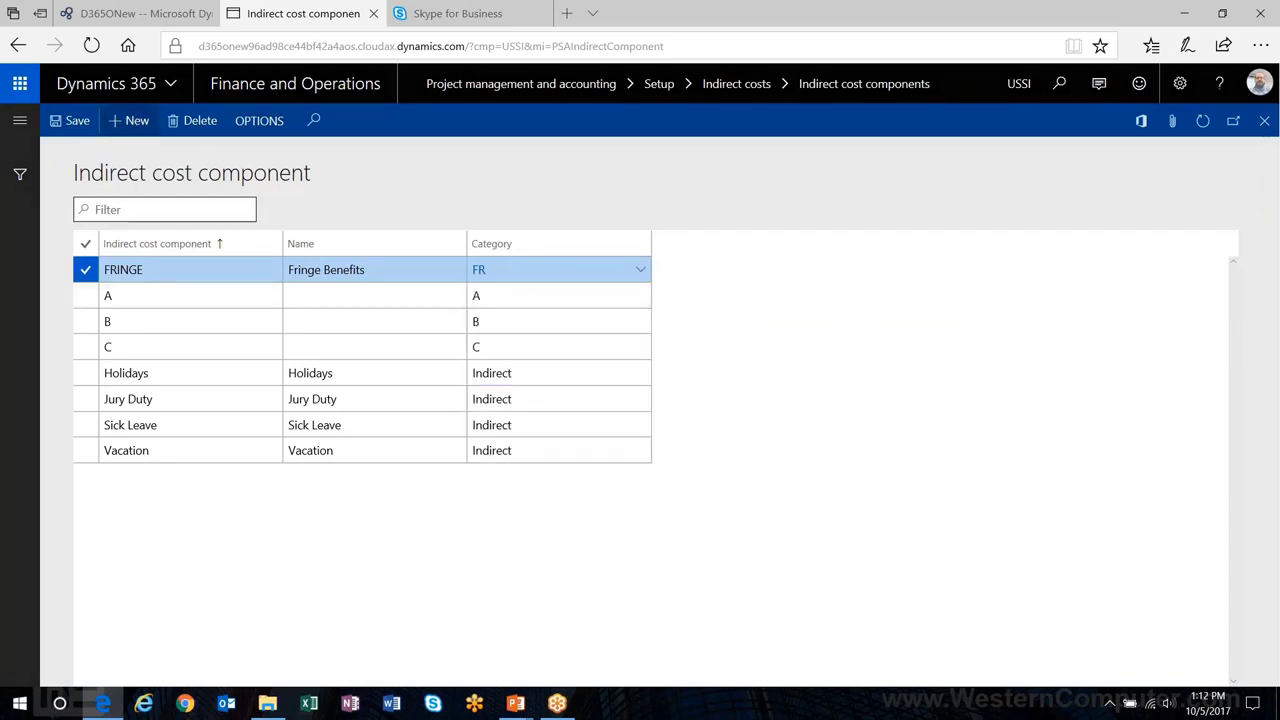
text(O)
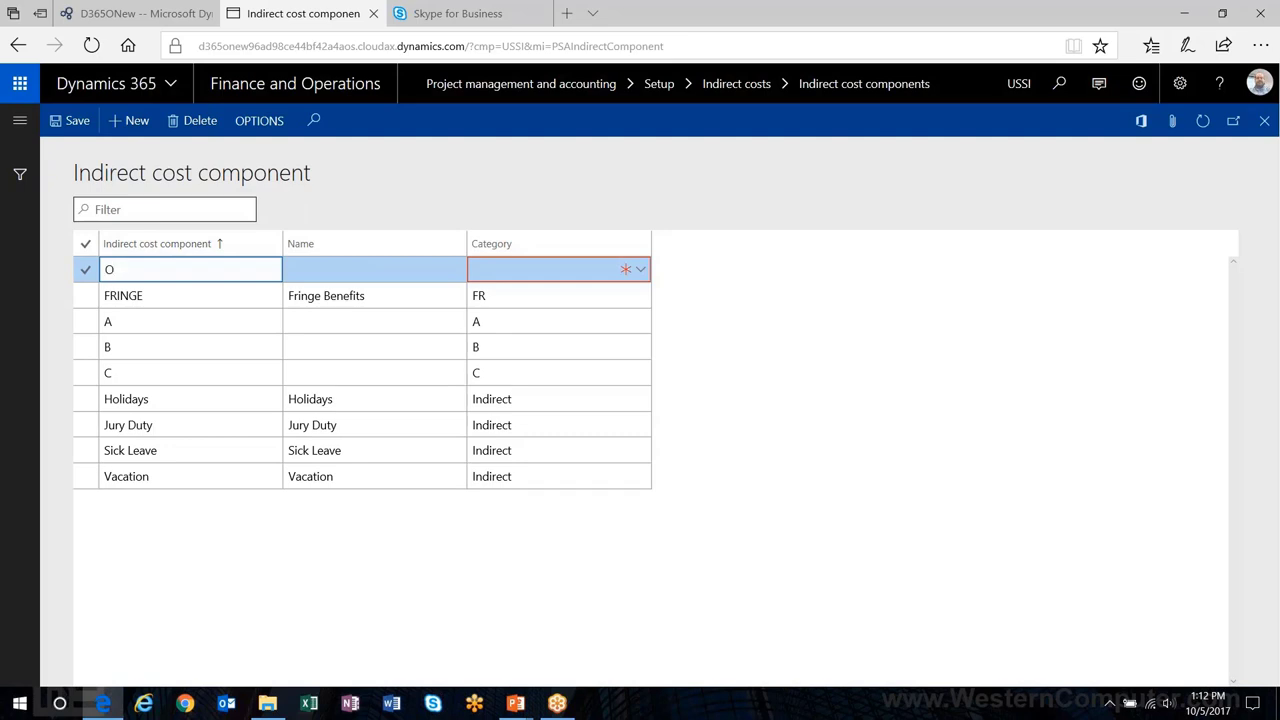
text(VERHEAD)
key(Tab)
text(Overhead)
key(Tab)
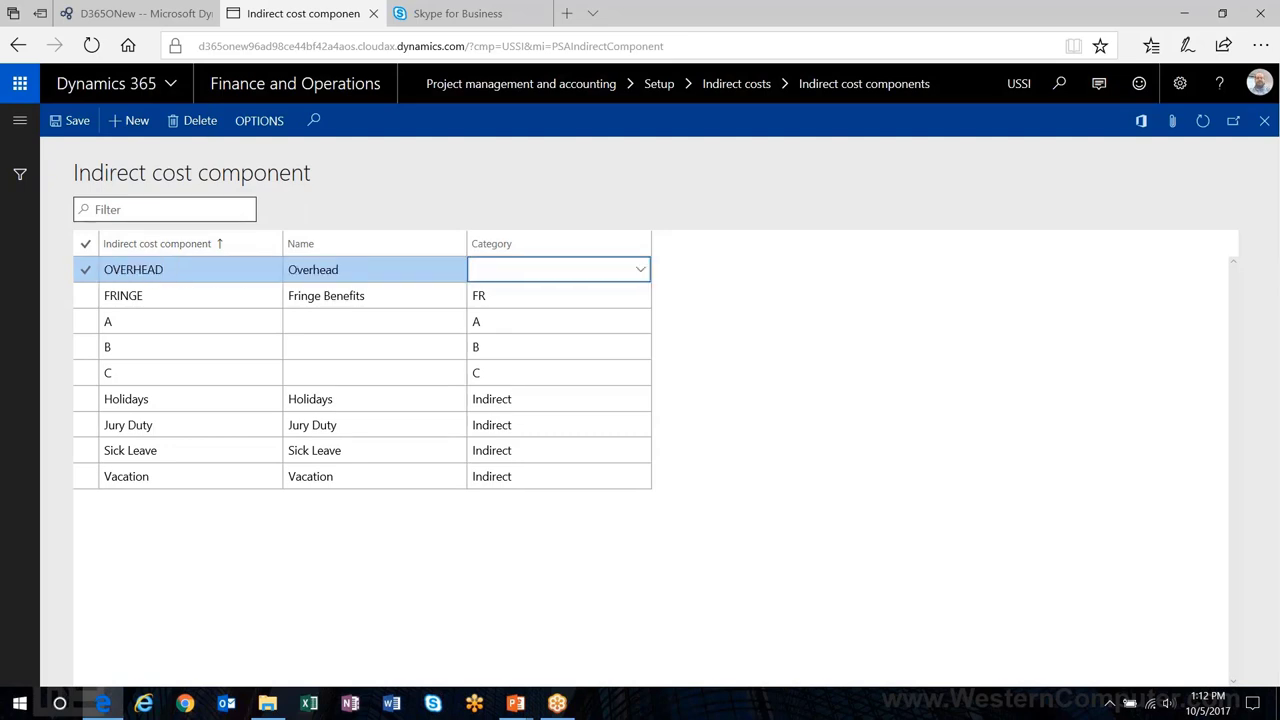
text(OHJ)
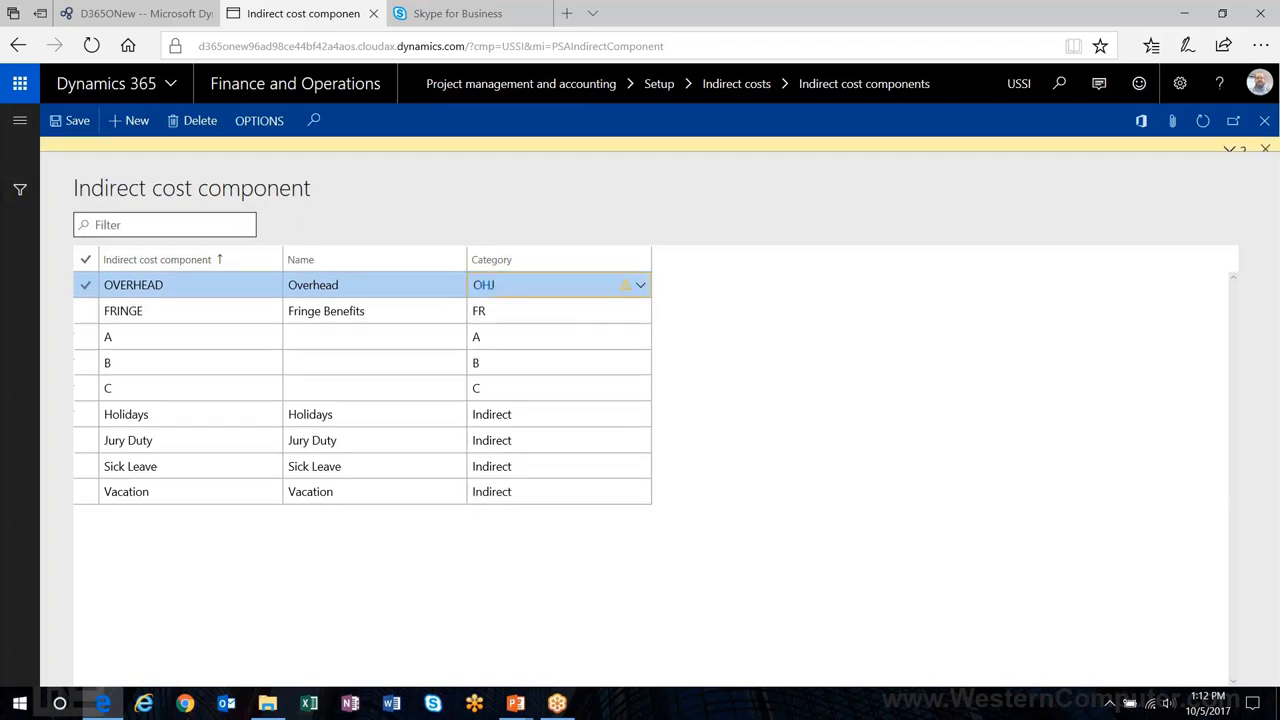
key(BackSpace)
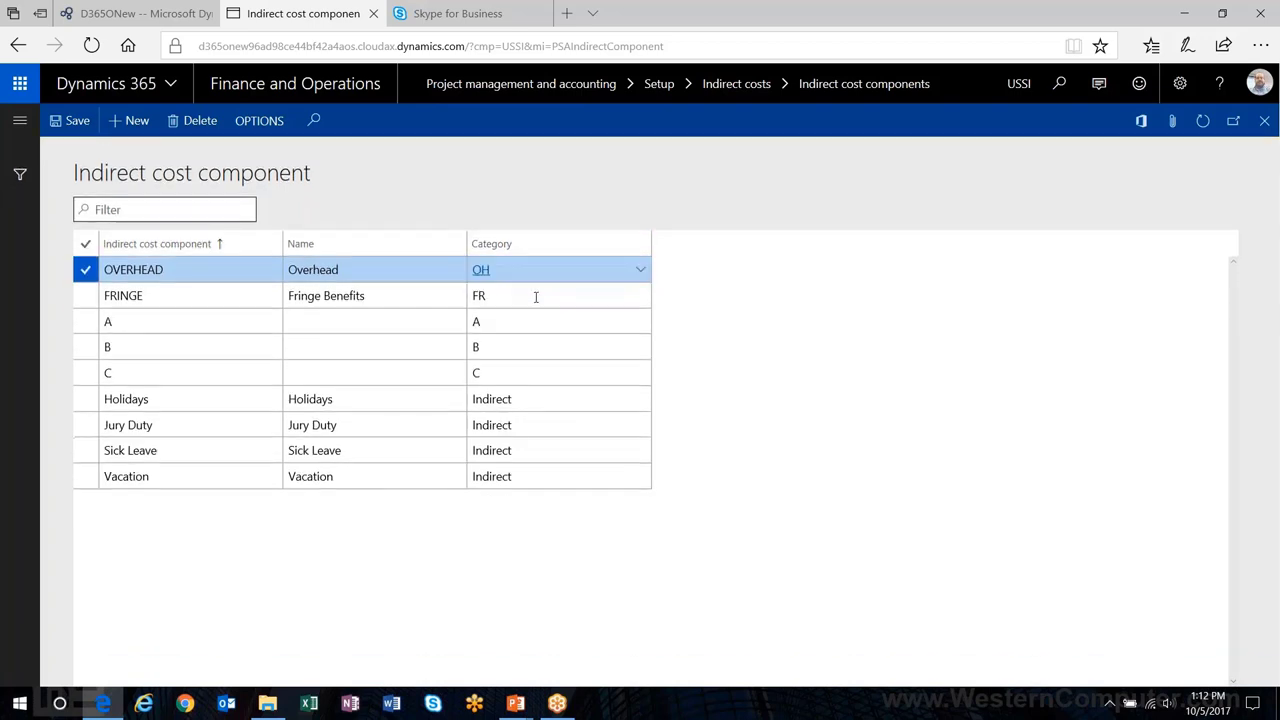
Create component COMMFEE 'Communication Fee' with category COMMFEE, then close the form
click(131, 120)
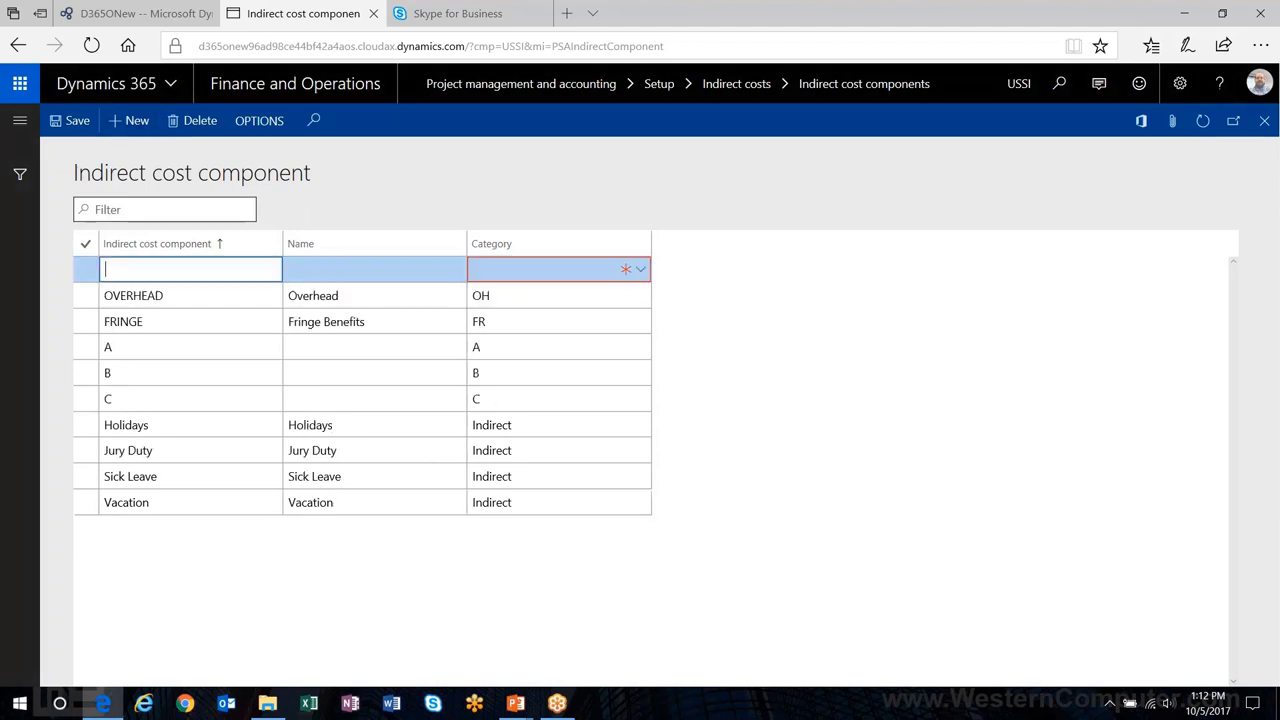
text(COMMFEE)
key(Tab)
text(C)
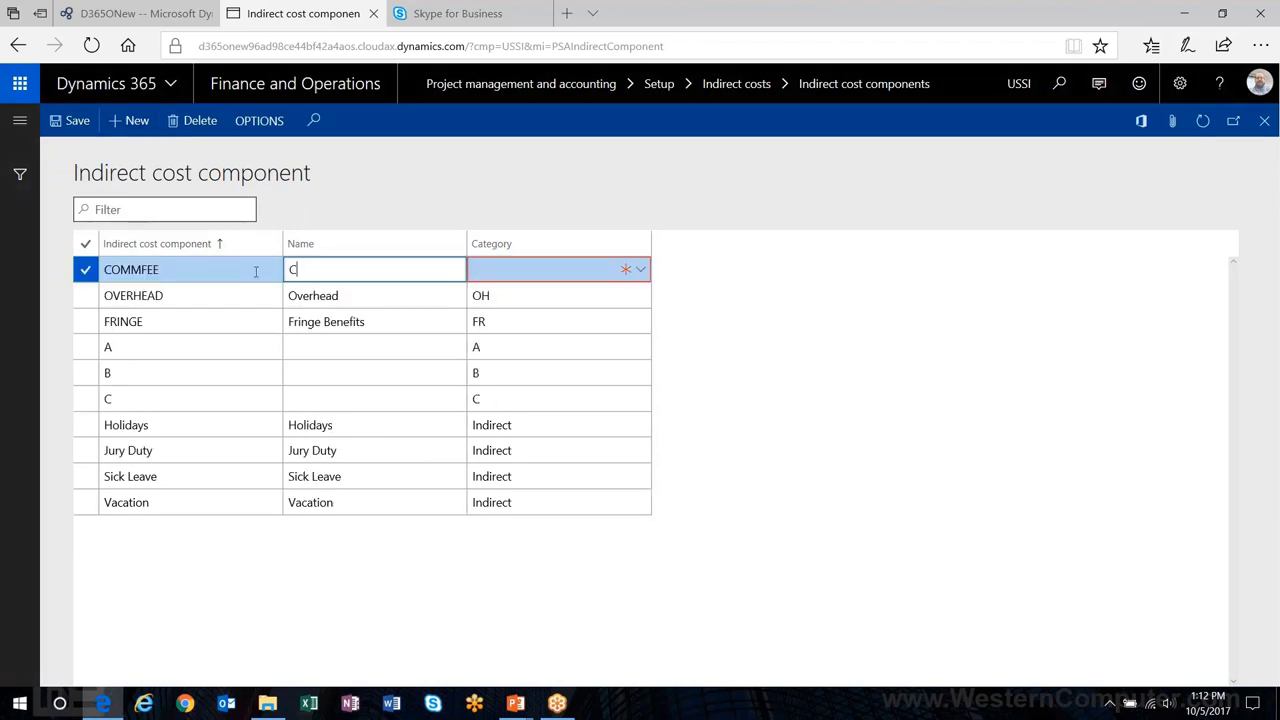
text(ommunication Fee)
key(Tab)
text(COMF)
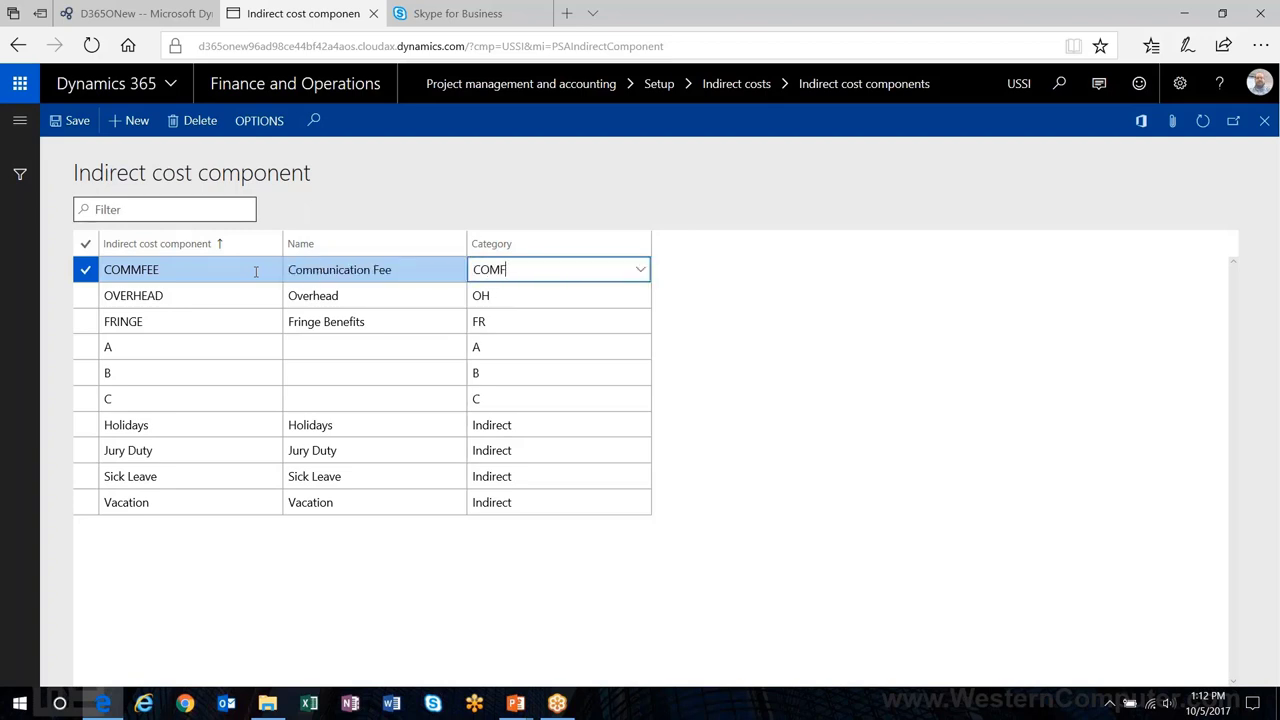
key(BackSpace)
text(MFEE)
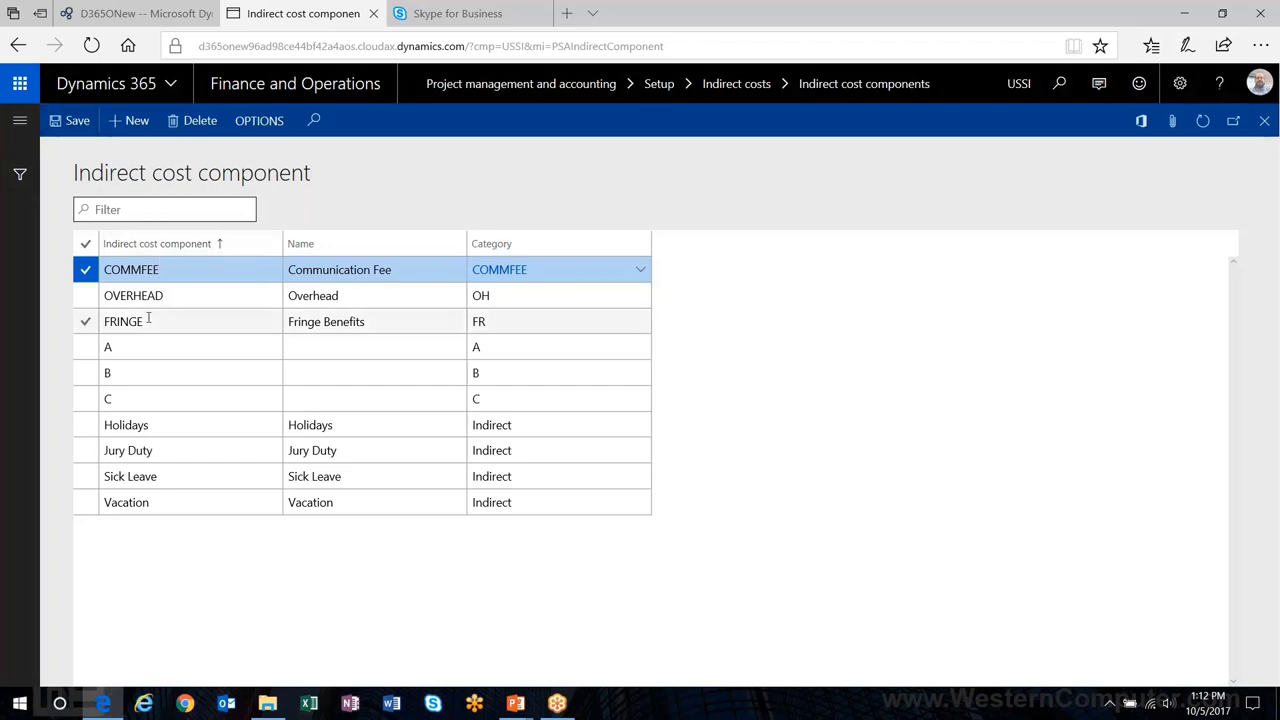
click(1264, 120)
Create component group DEMO named 'Demo' and open its assigned components
click(19, 120)
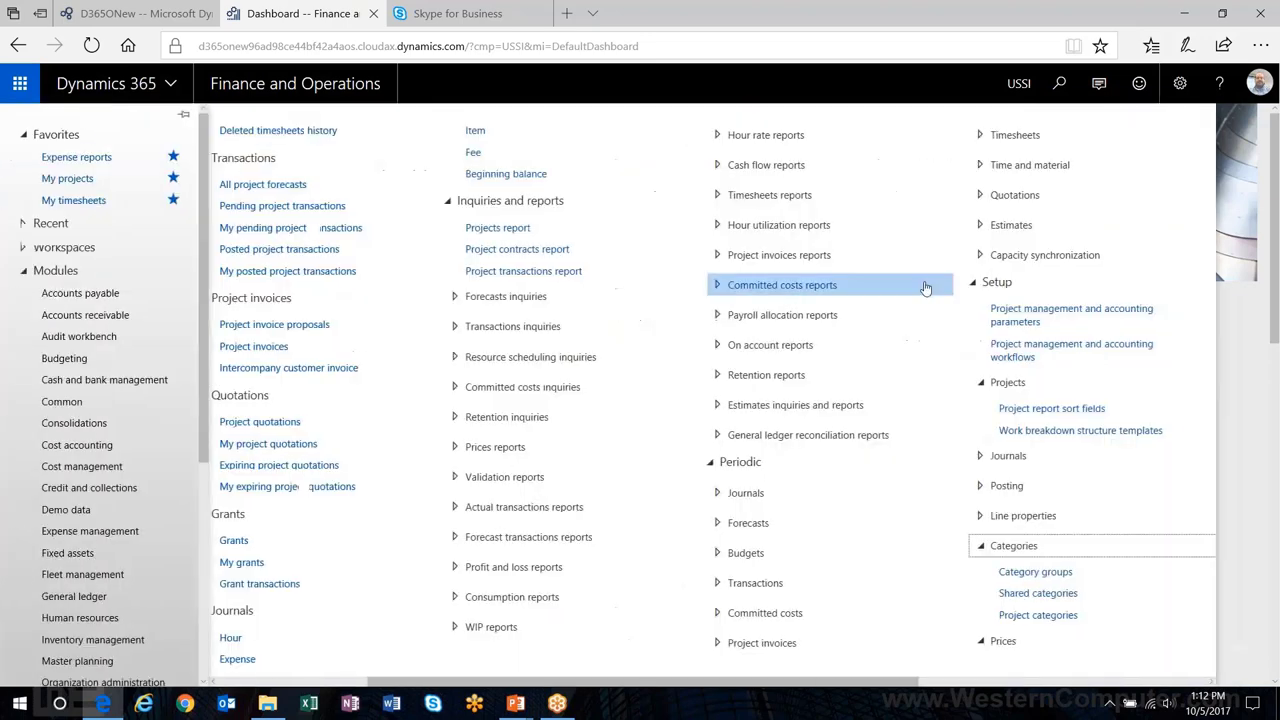
drag(882, 682, 1130, 697)
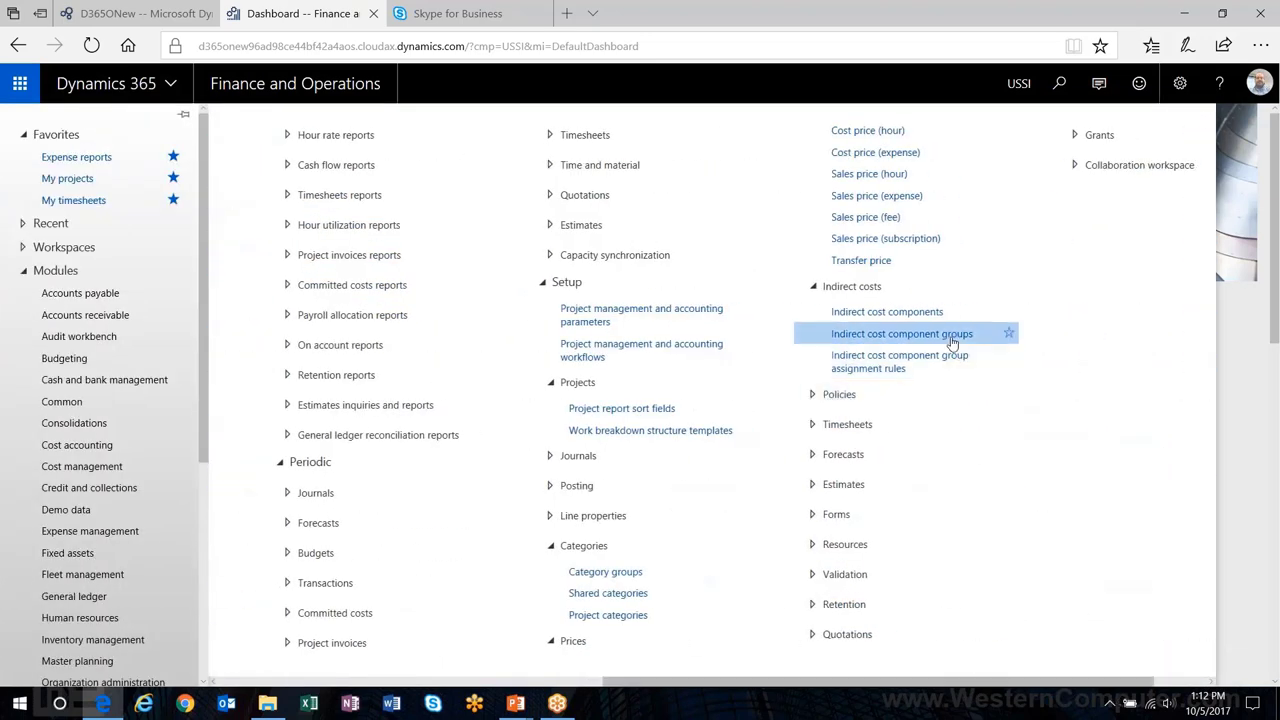
click(951, 334)
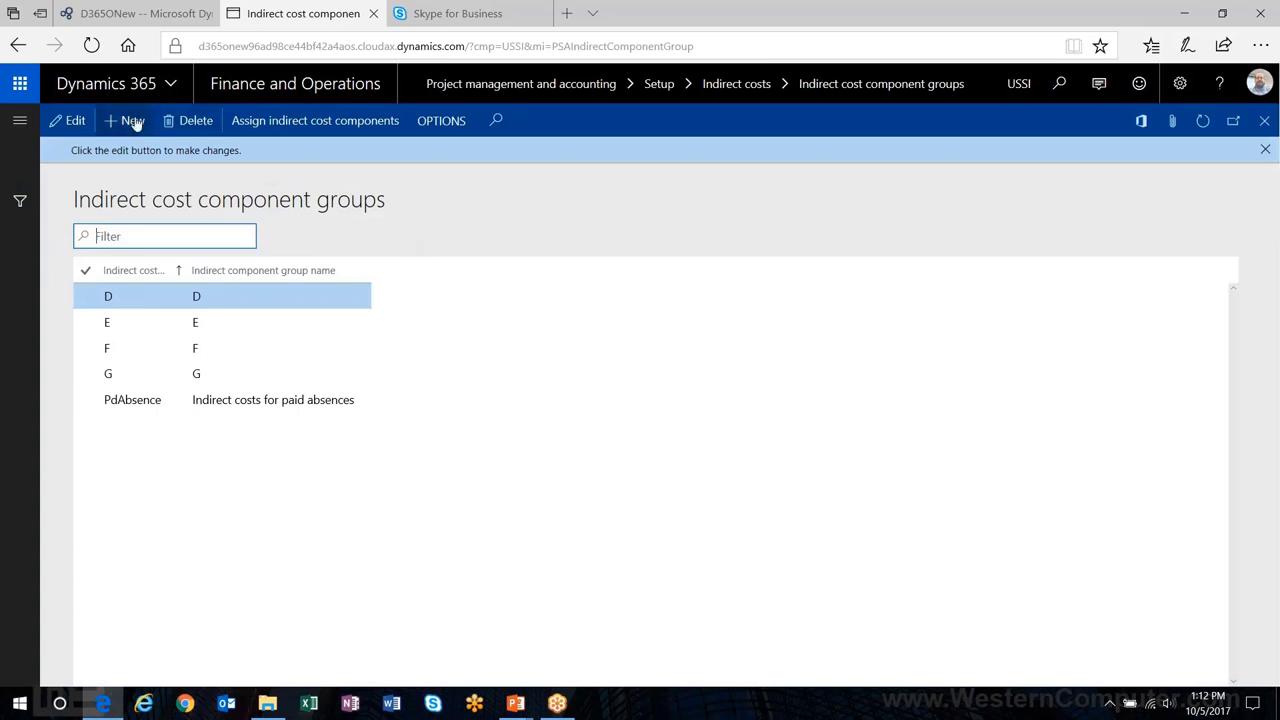
key(alt+n)
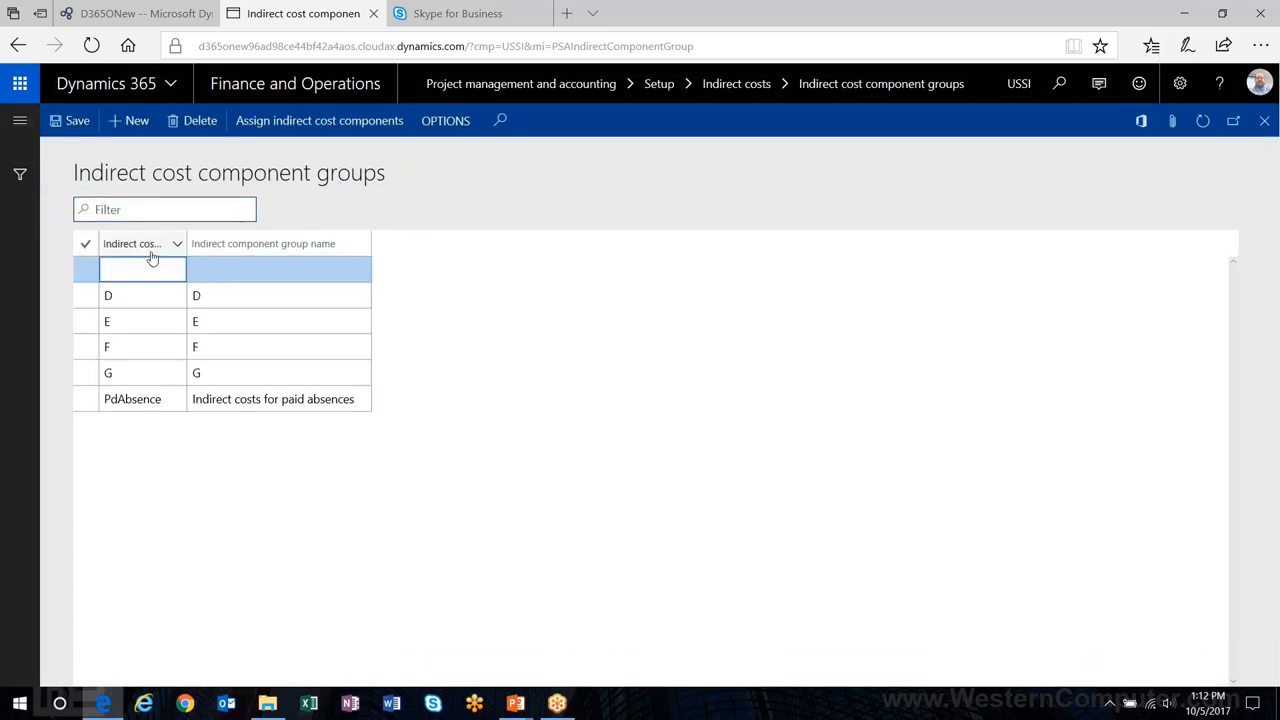
text(DEM)
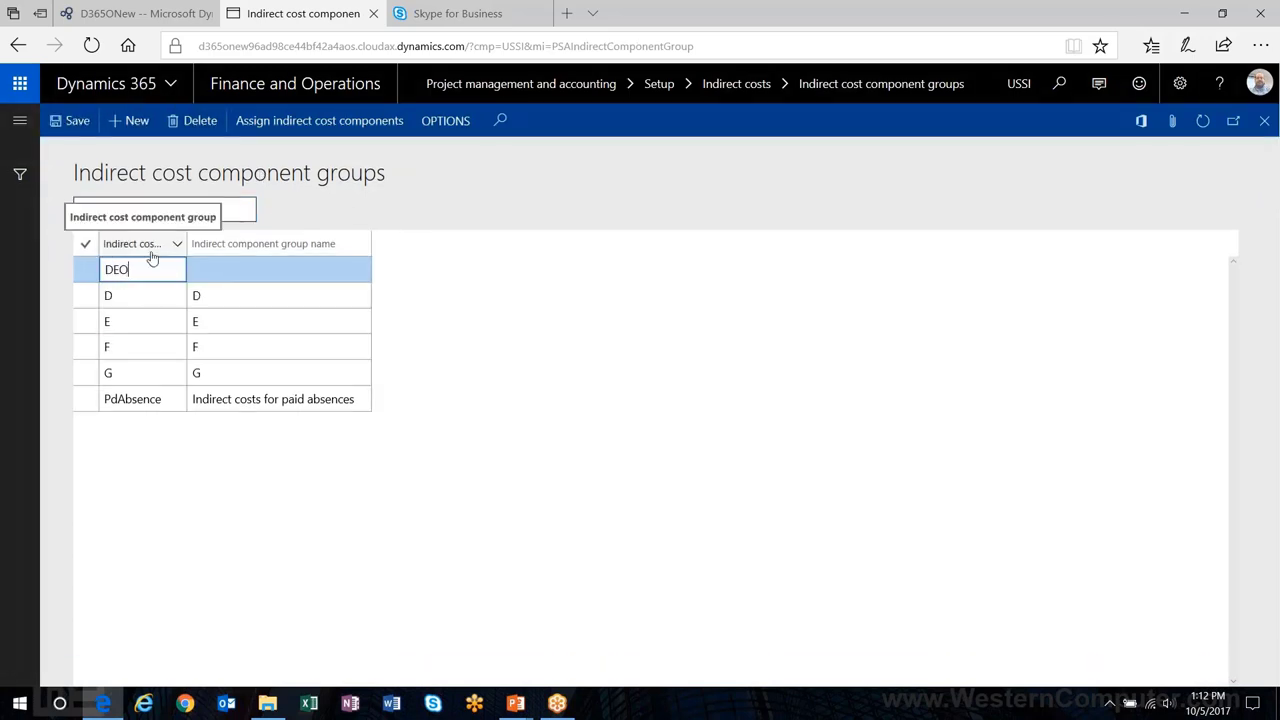
text(O)
key(Tab)
text(Demo)
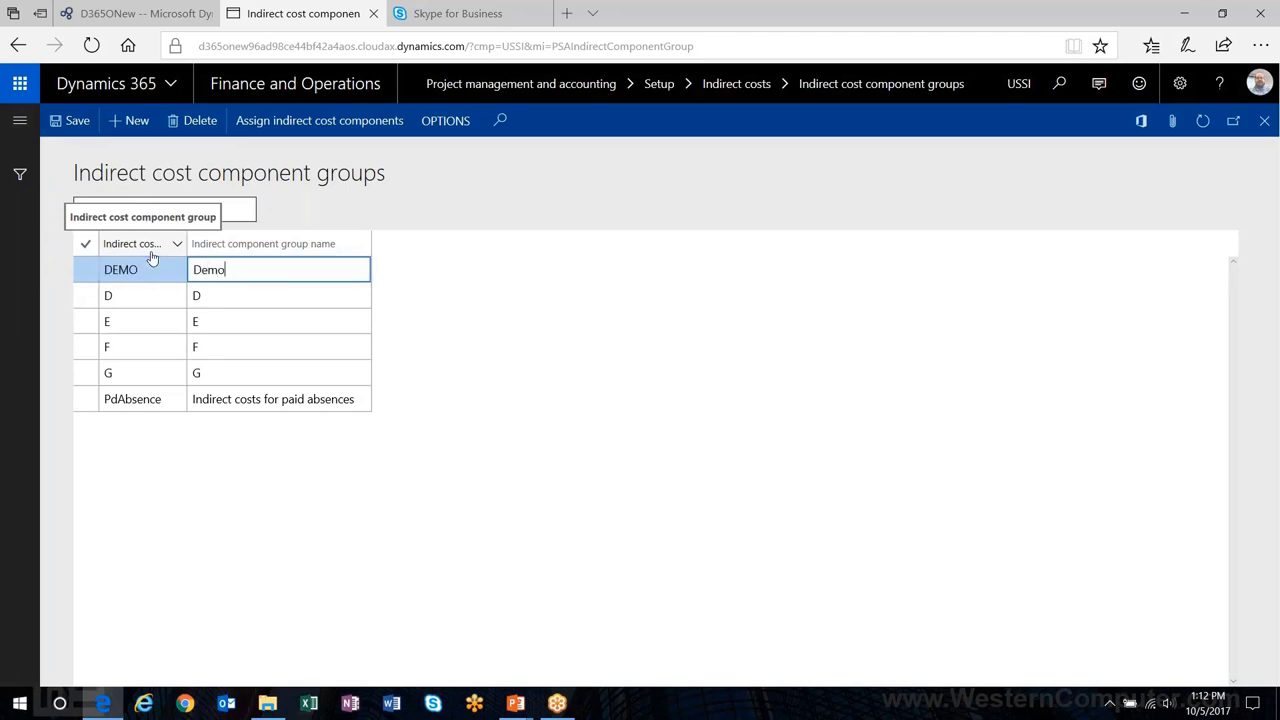
key(Tab)
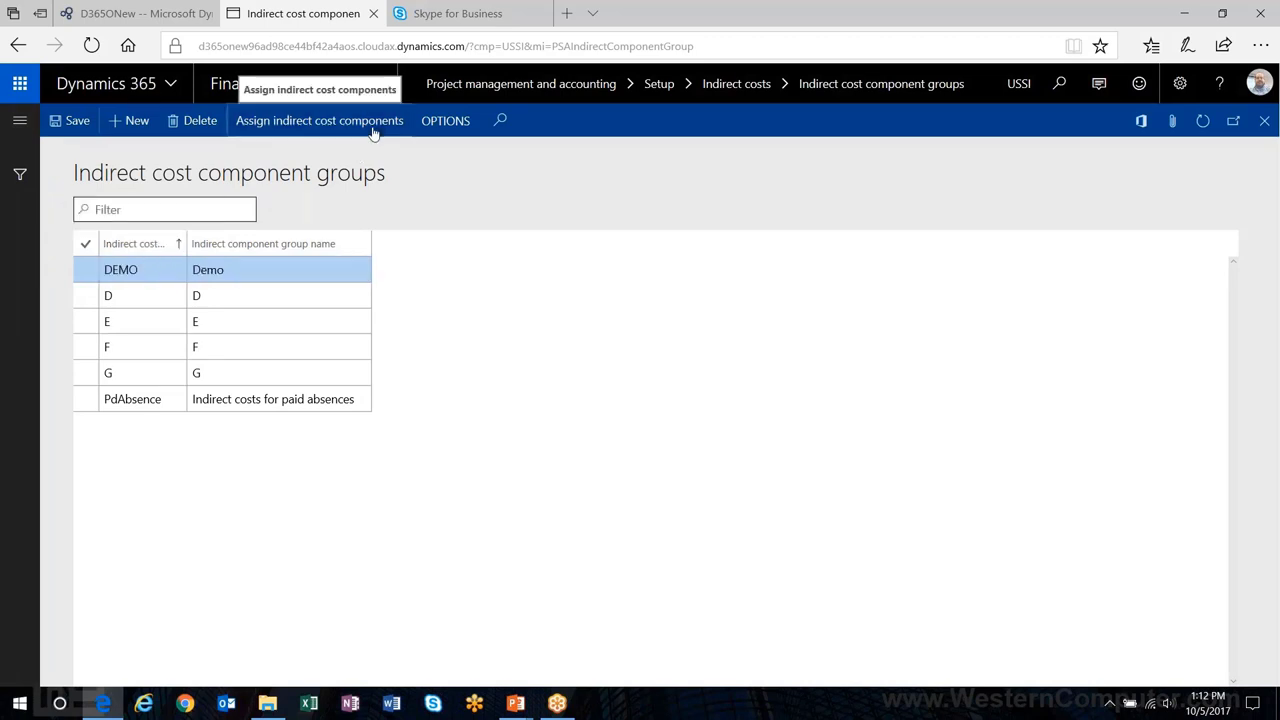
click(373, 122)
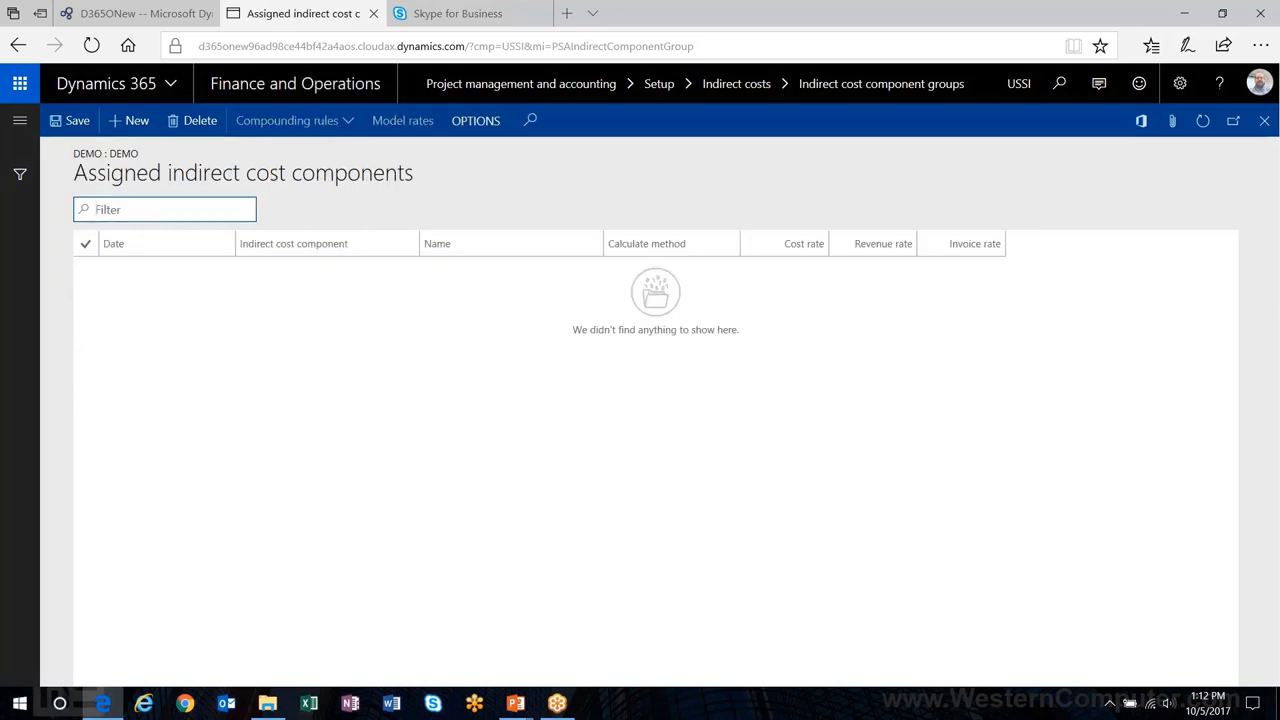
Add a FRINGE line dated 1/1/2017 with a 30 percent cost rate, and save
click(134, 123)
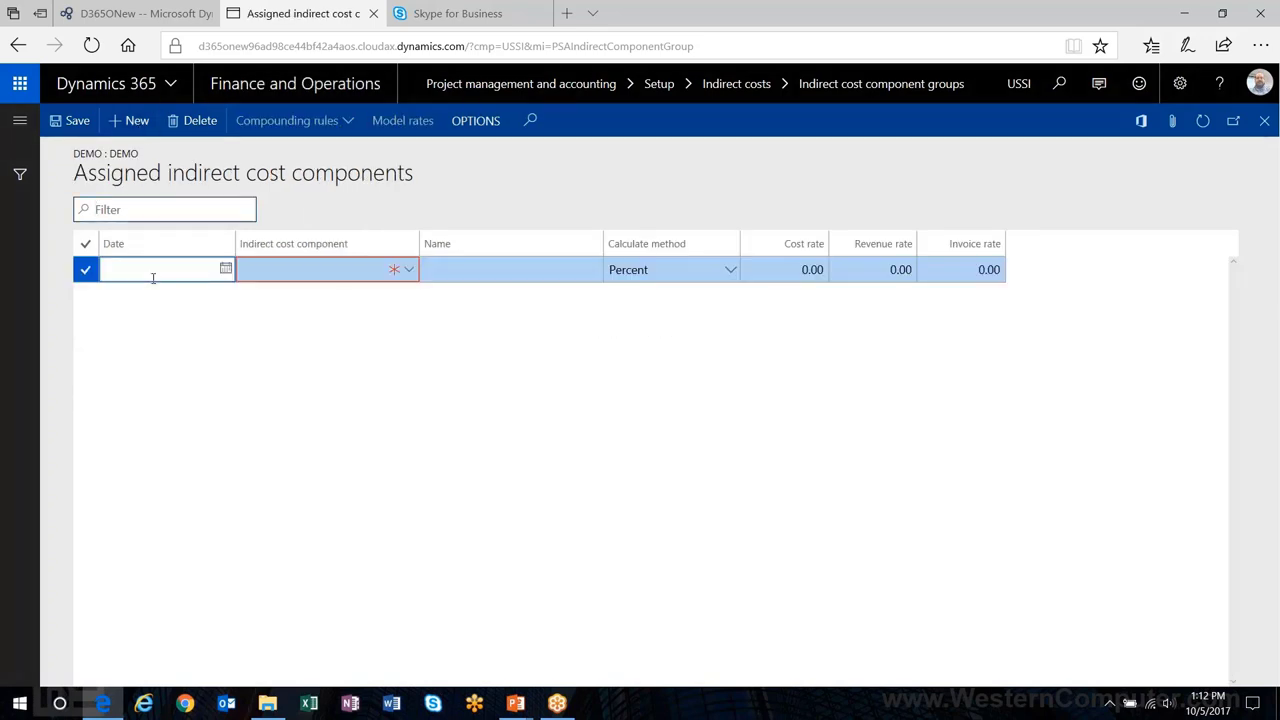
text(1/1/2017)
key(Tab)
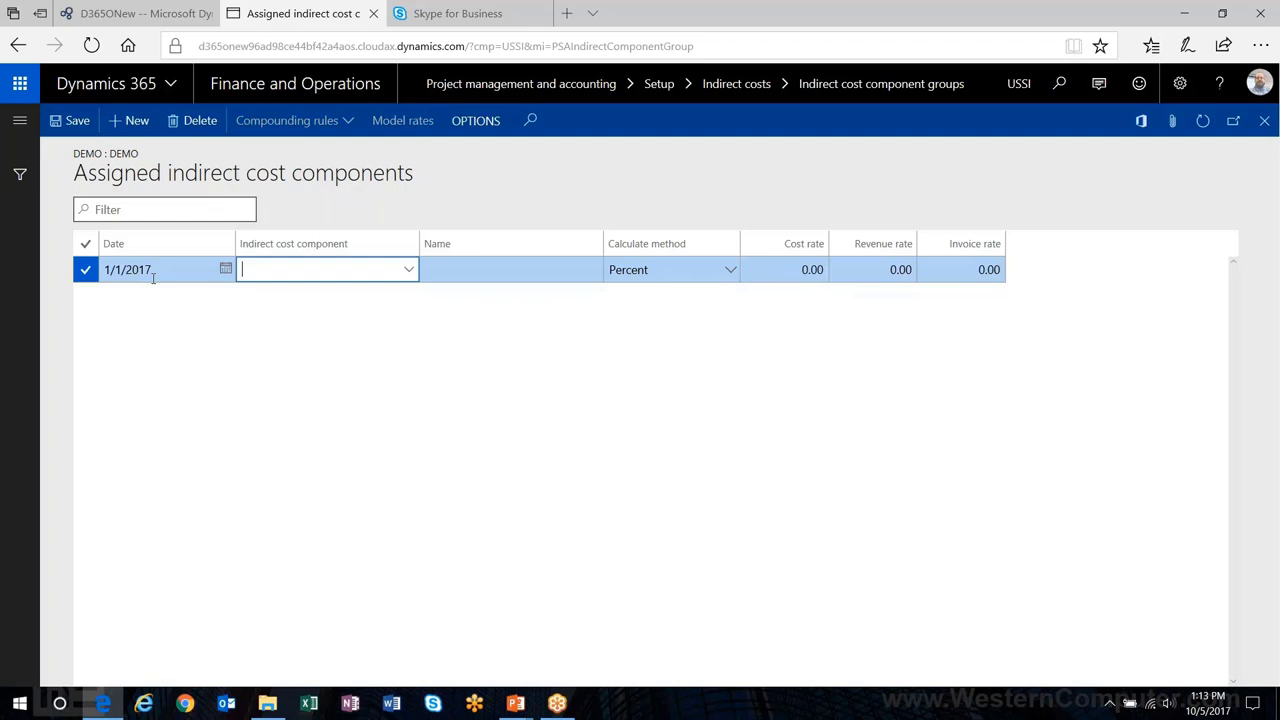
click(409, 270)
scroll(333, 392, down, 2)
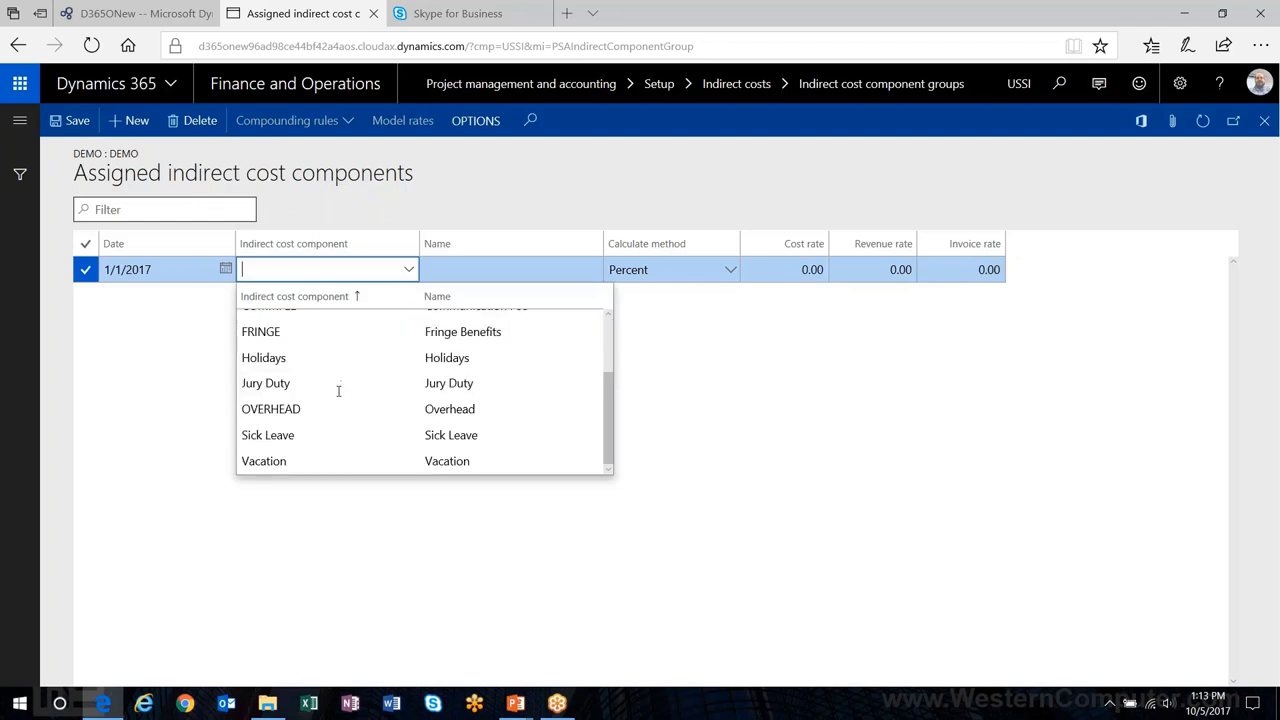
click(314, 335)
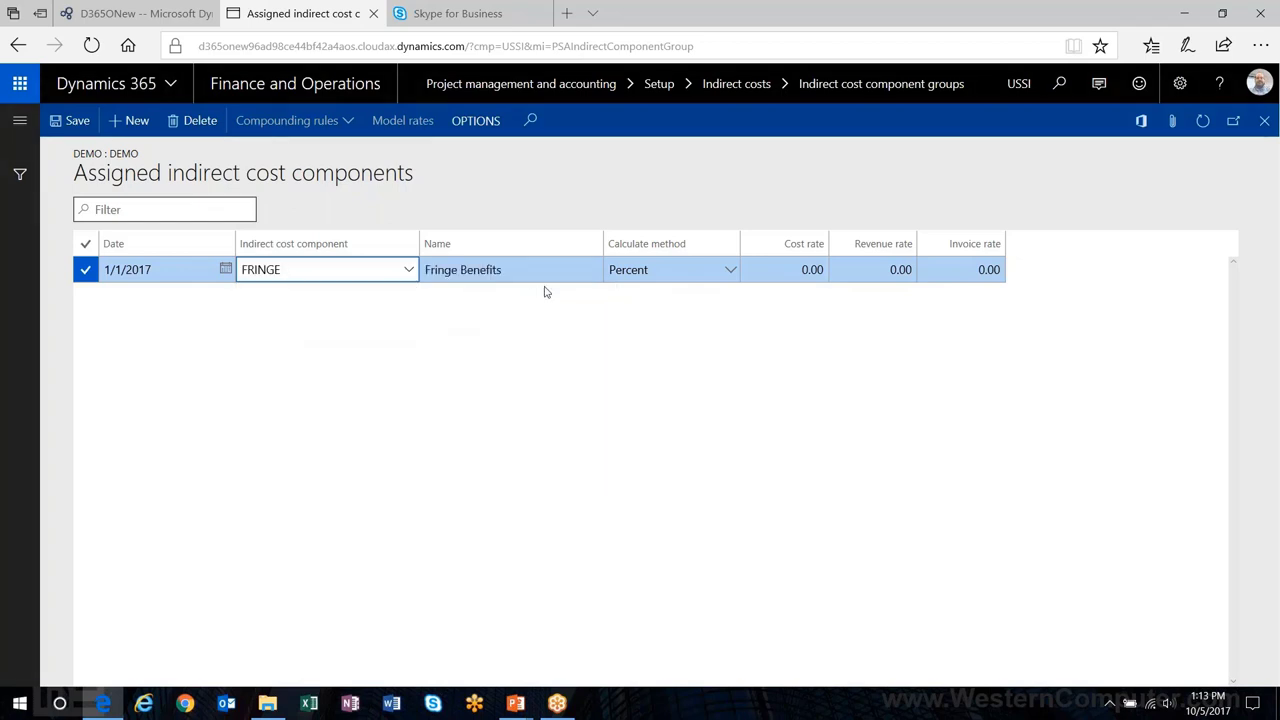
key(Tab)
key(Tab)
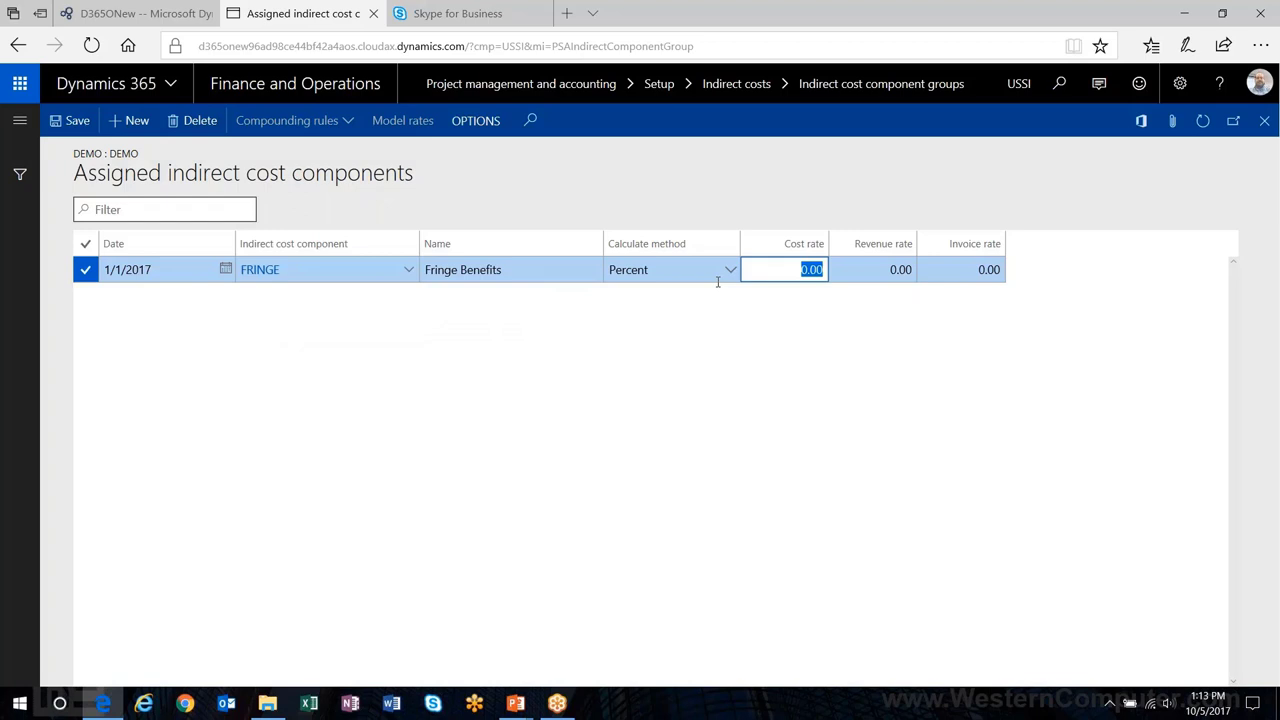
text(30)
key(Tab)
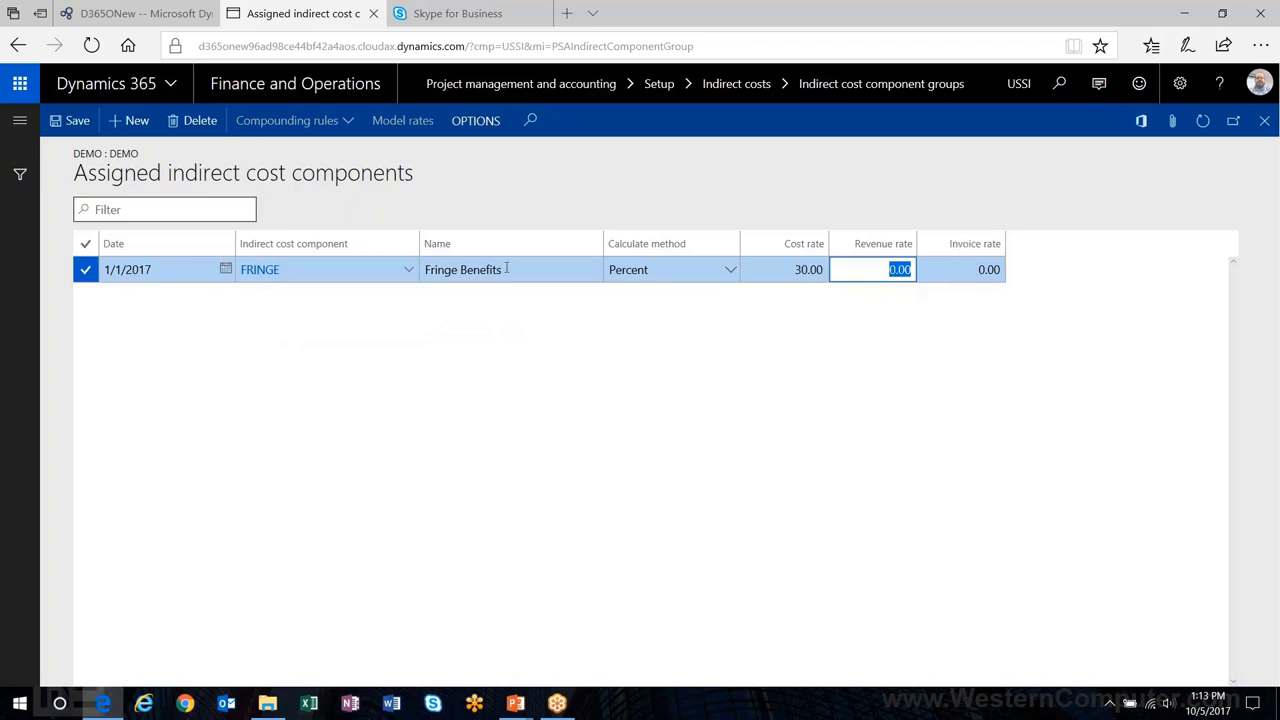
click(74, 122)
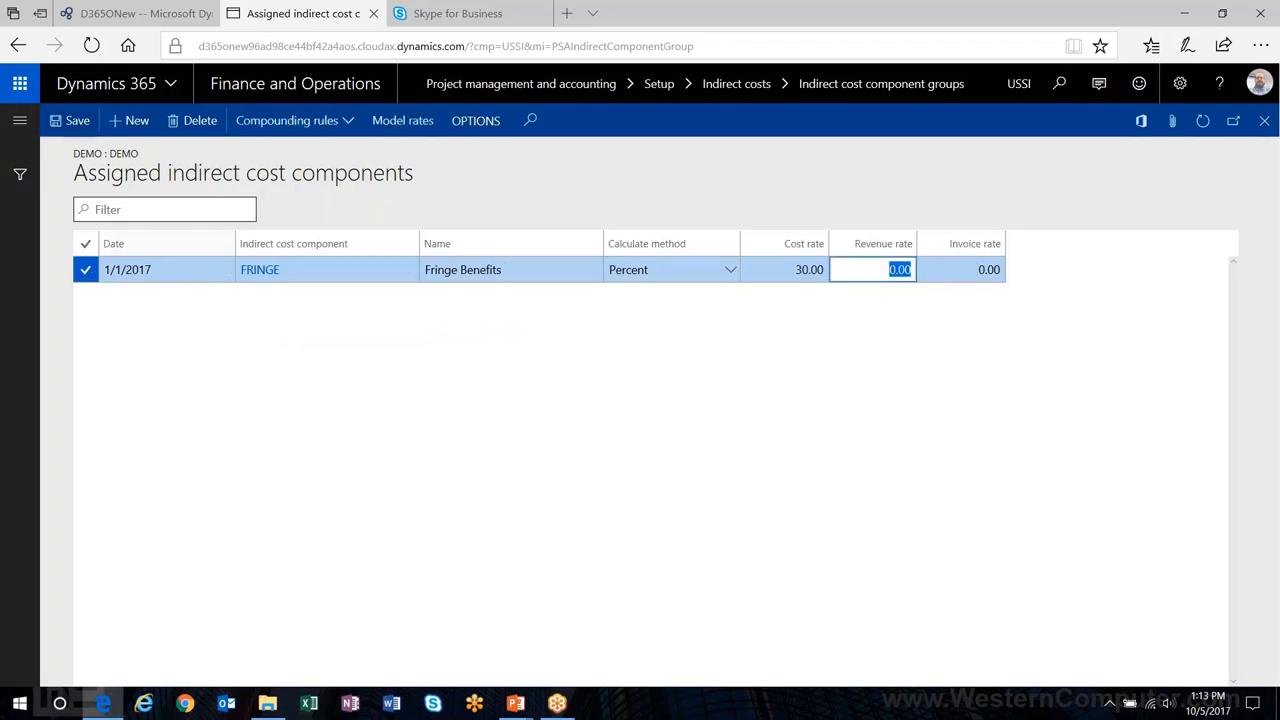
Set FRINGE's cost compounding rule to include Base amount
click(347, 122)
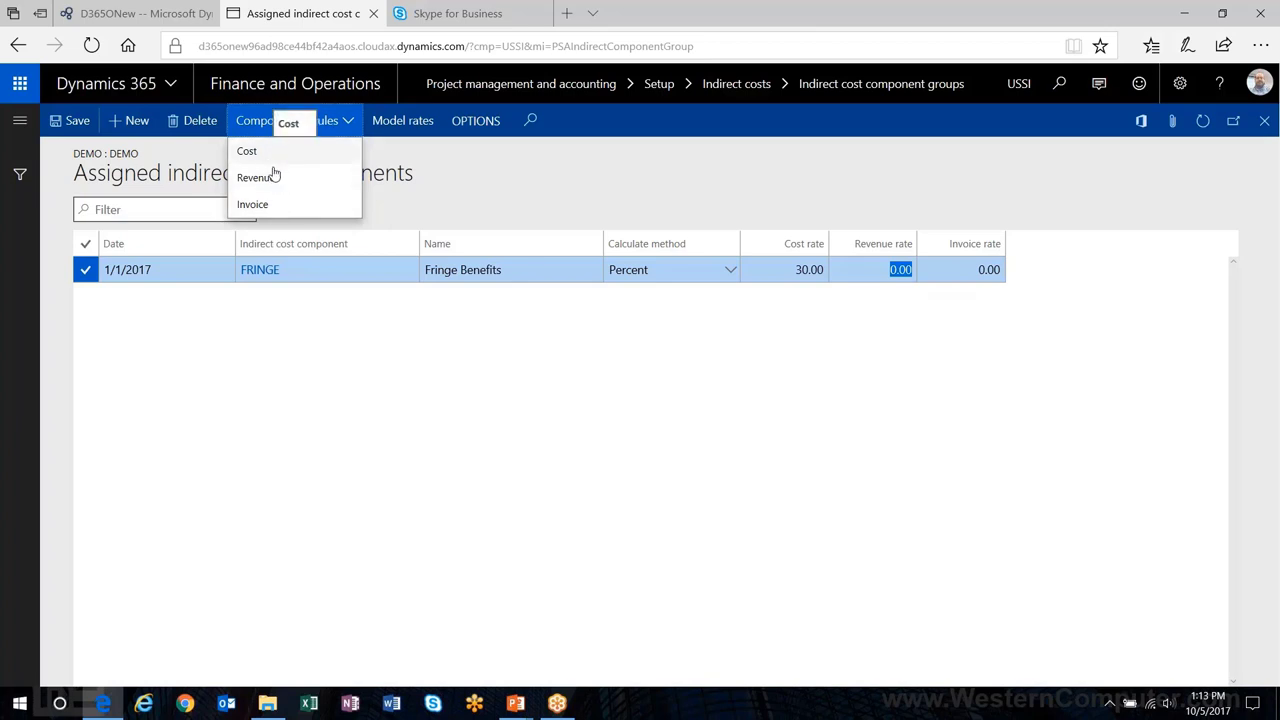
click(271, 158)
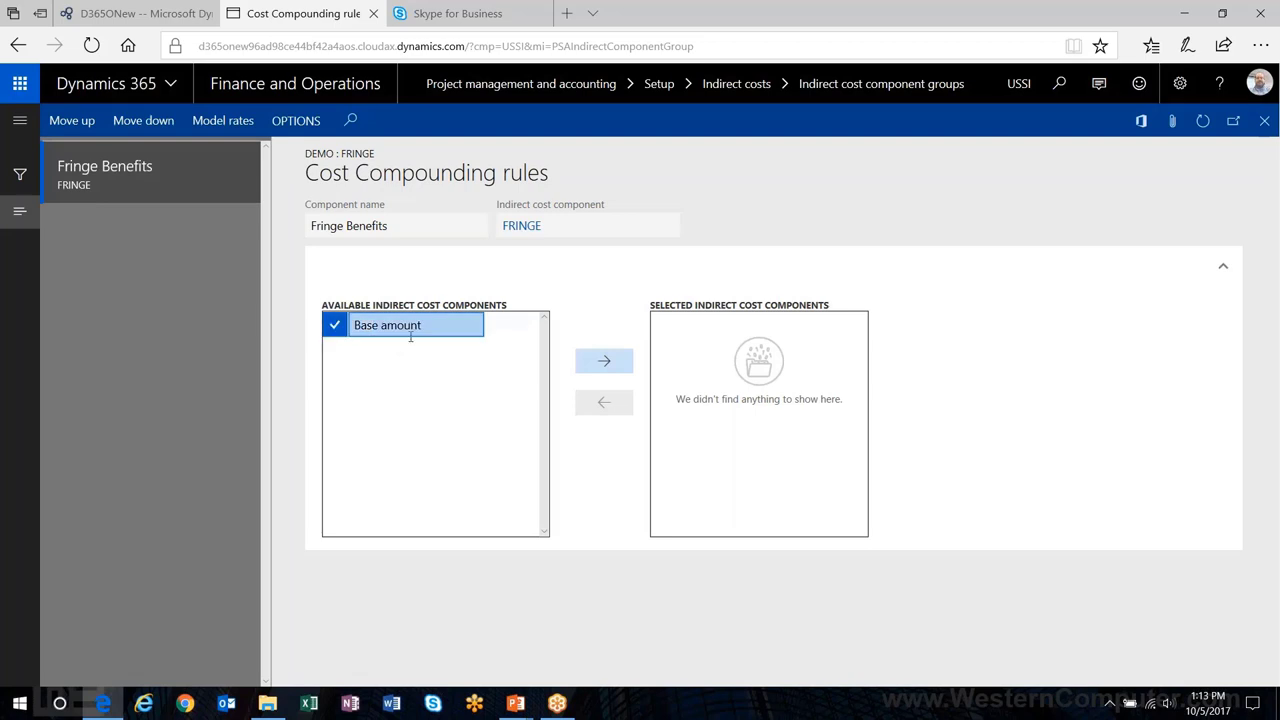
click(605, 363)
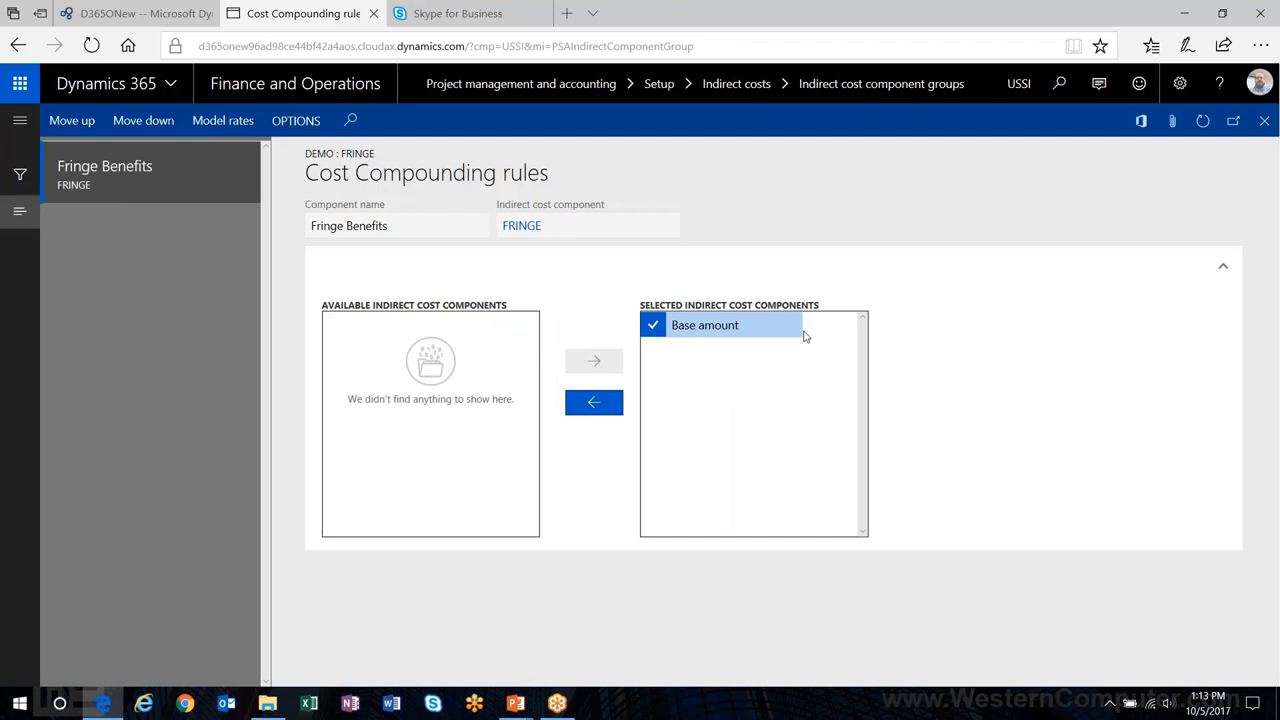
click(1264, 120)
click(129, 120)
Add an OVERHEAD line dated 1/1/2017 with a 110 percent cost rate
text(1/1/17)
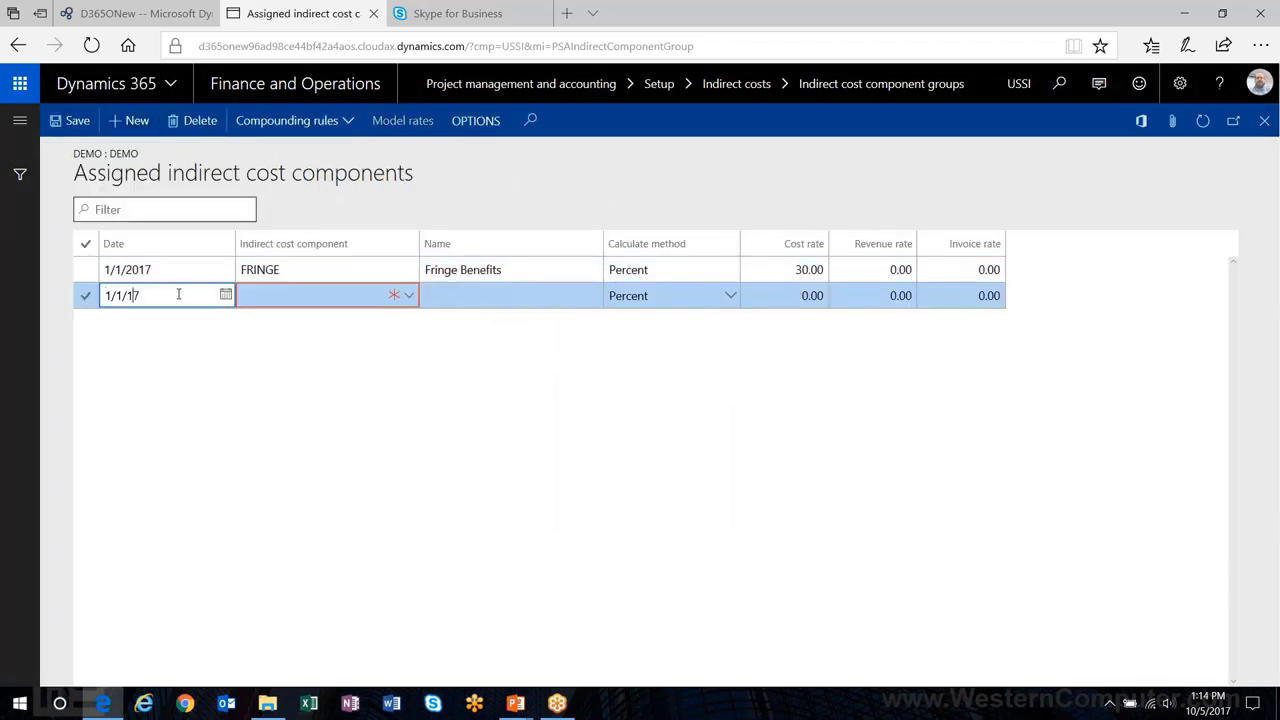
key(Tab)
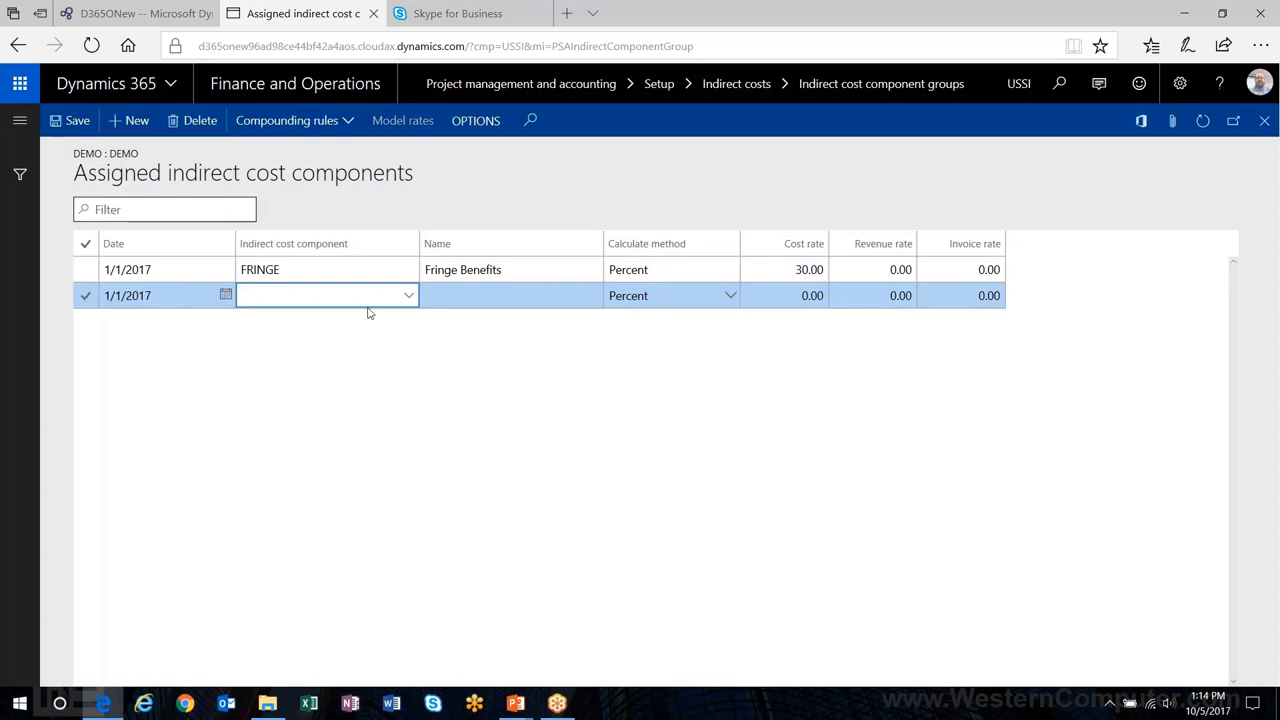
text(O)
click(373, 314)
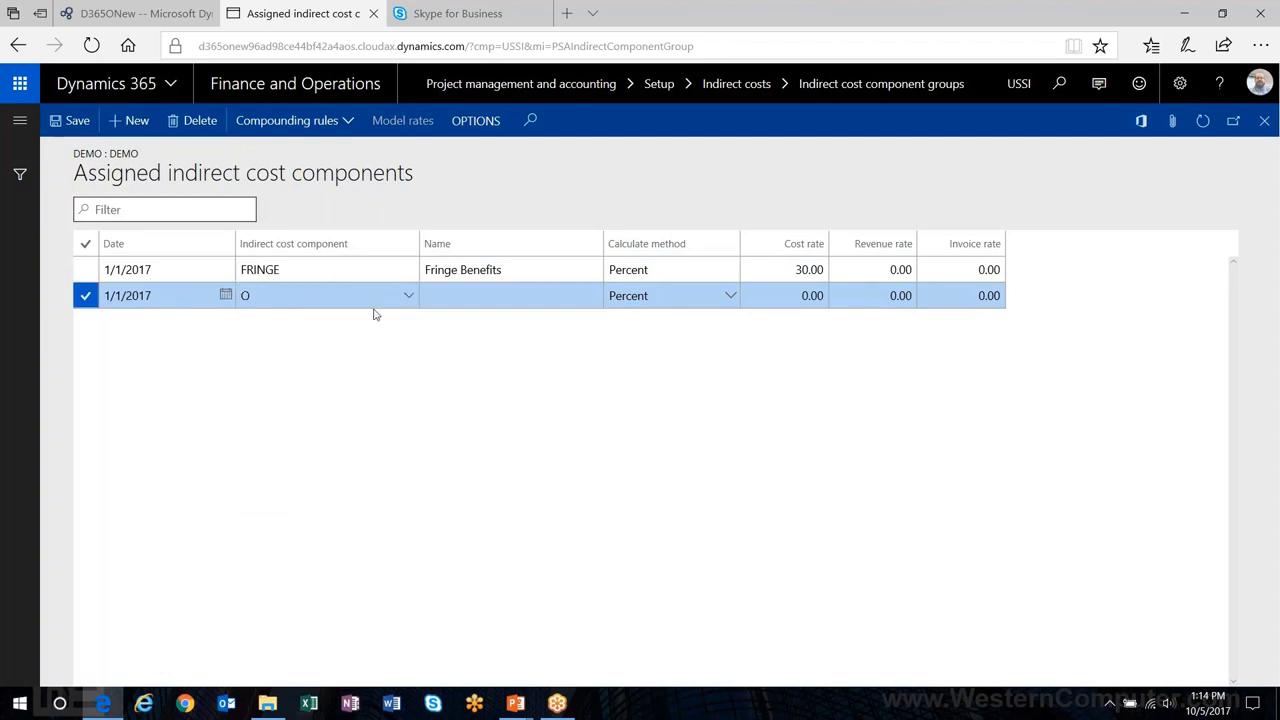
key(Return)
key(Tab)
key(Tab)
key(Tab)
text(110)
key(Tab)
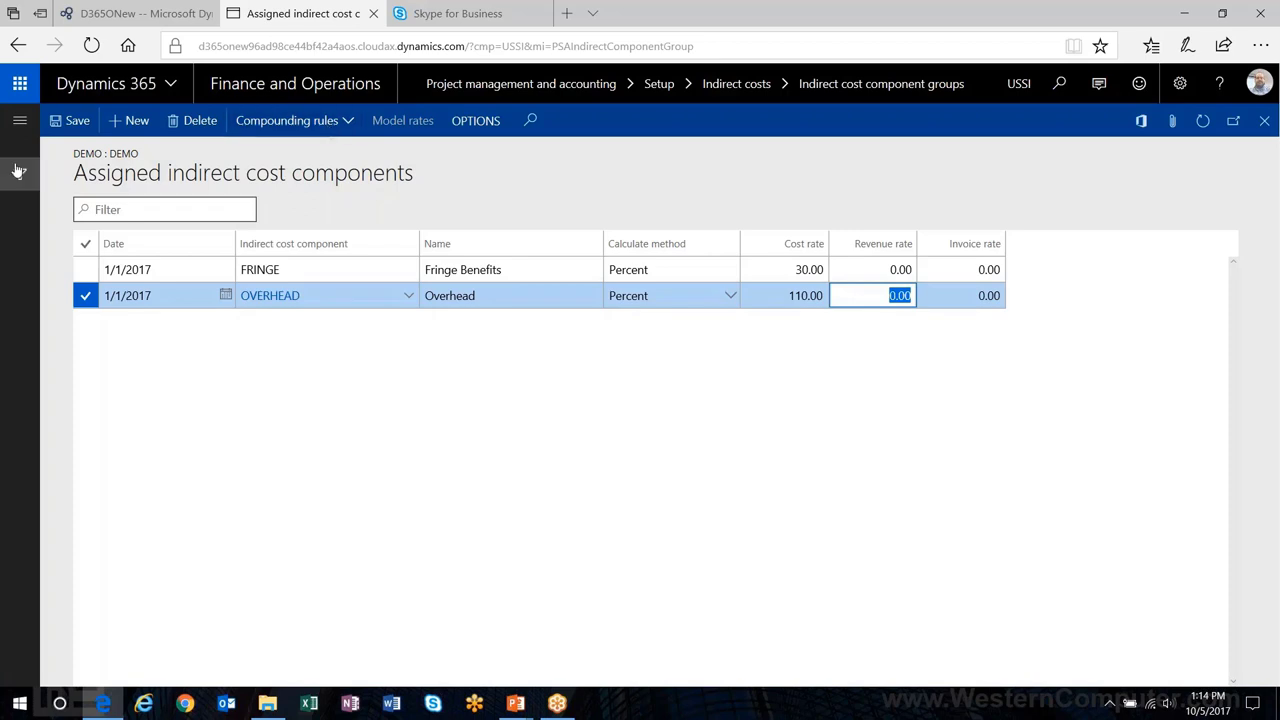
Make OVERHEAD's cost compound on Base amount and FRINGE
click(318, 122)
click(250, 151)
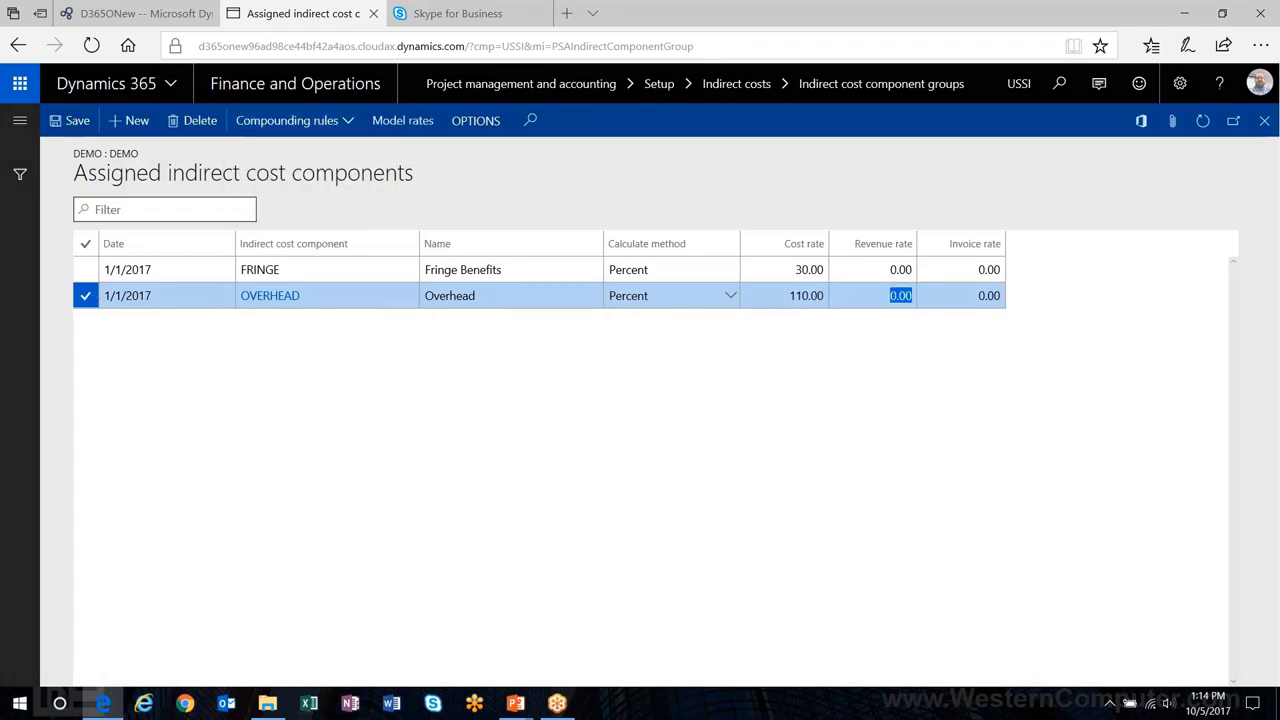
click(398, 350)
drag(393, 326, 392, 327)
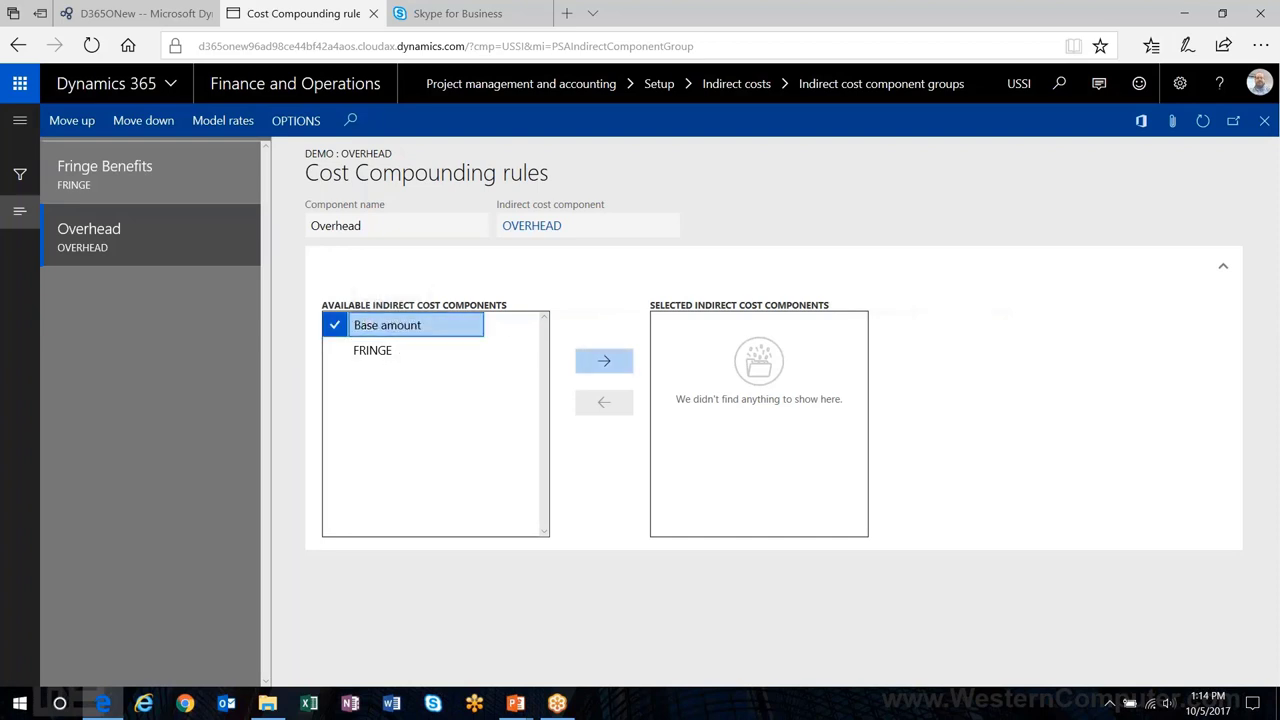
double_click(392, 327)
click(440, 326)
click(606, 365)
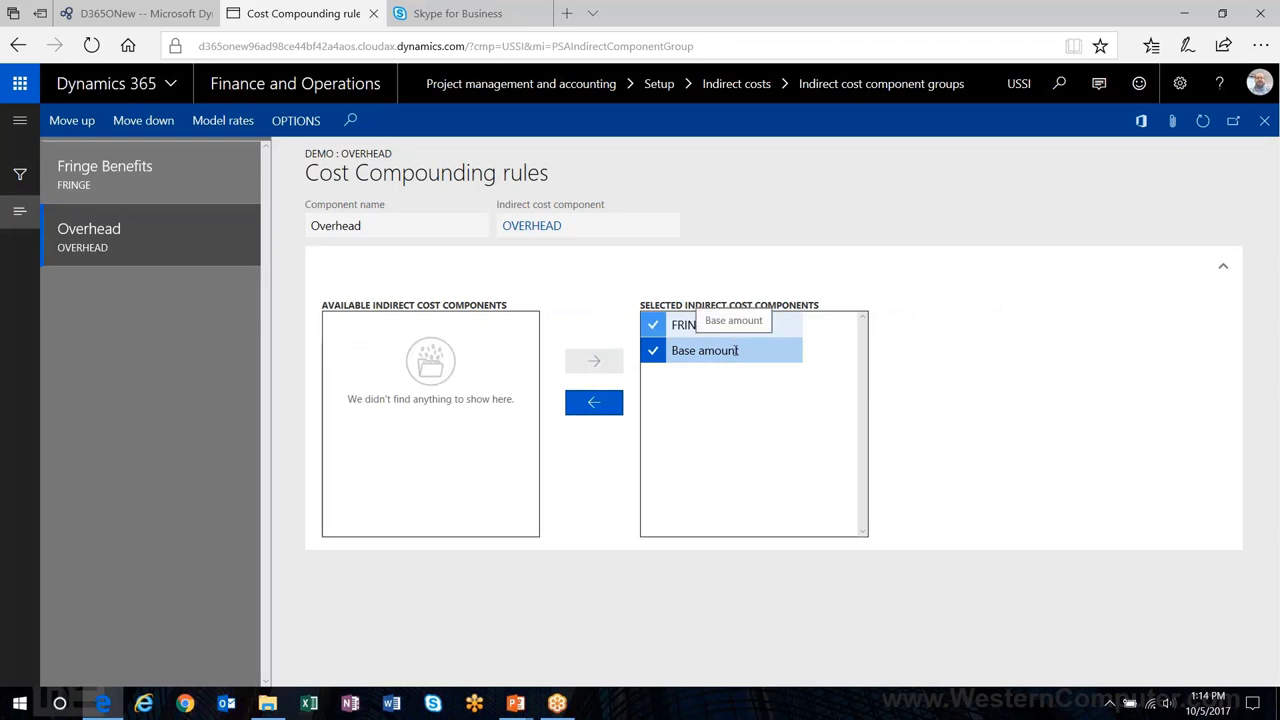
click(1264, 121)
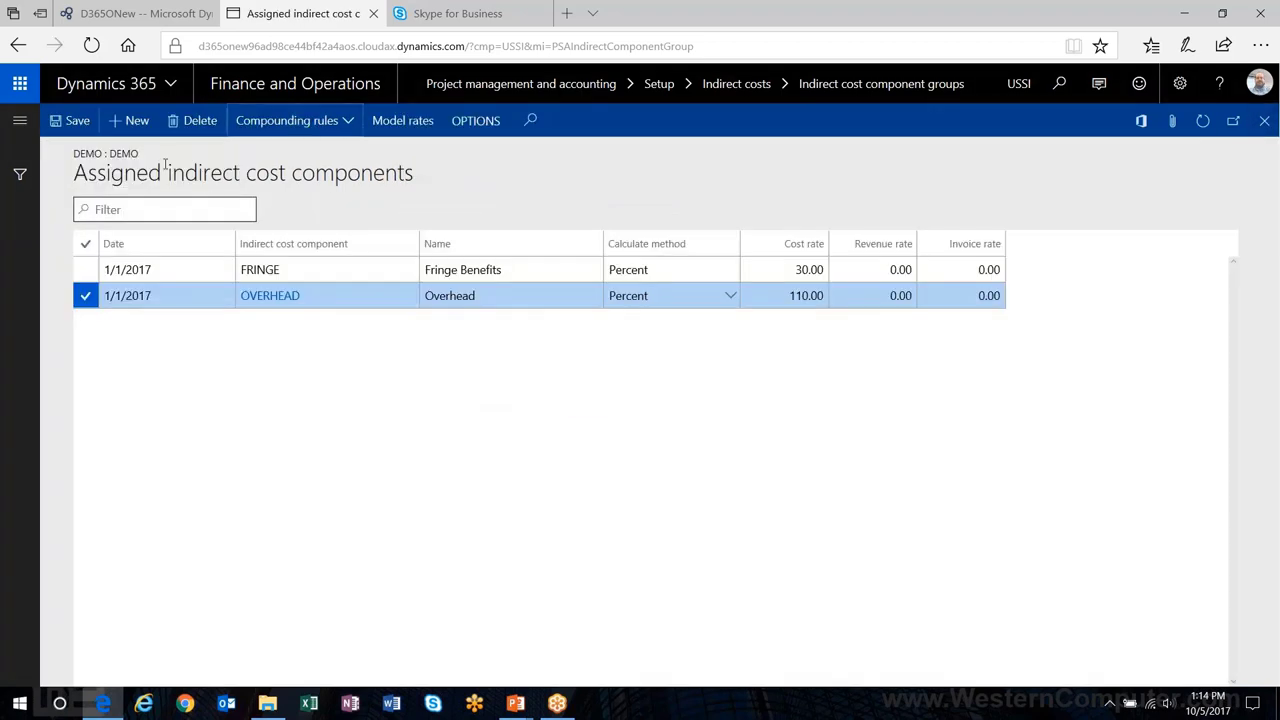
Add a COMMFEE line dated 1/1/2017 with cost 2, revenue 4 and invoice 4 percent
click(134, 121)
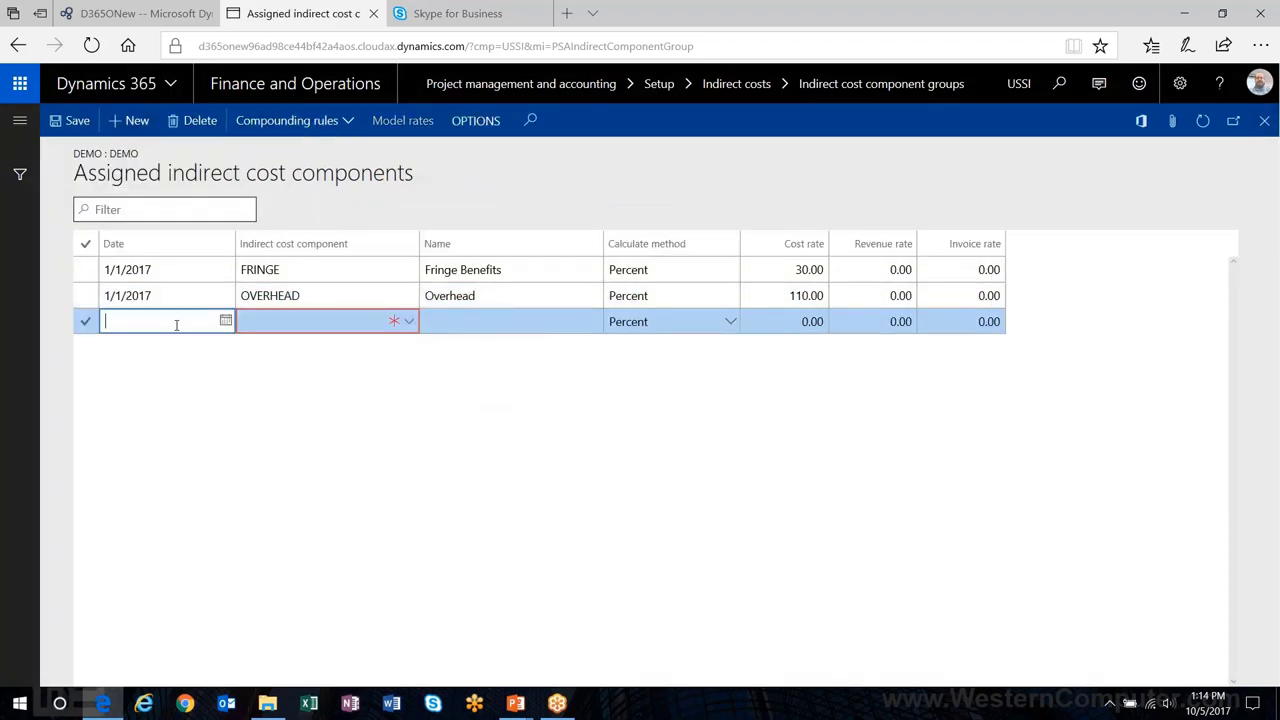
text(1/1/2017)
key(Tab)
text(COMMFEE)
key(Tab)
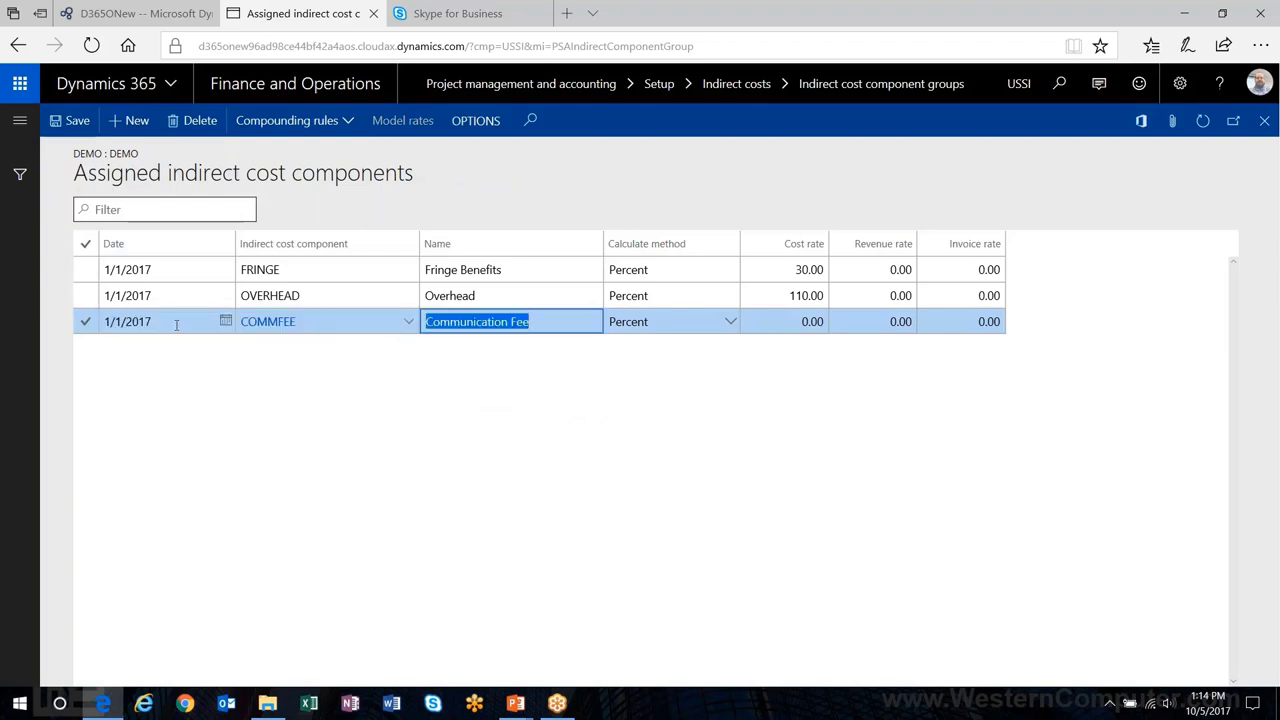
key(Tab)
key(Tab)
text(2)
key(Tab)
text(4)
key(Tab)
text(4)
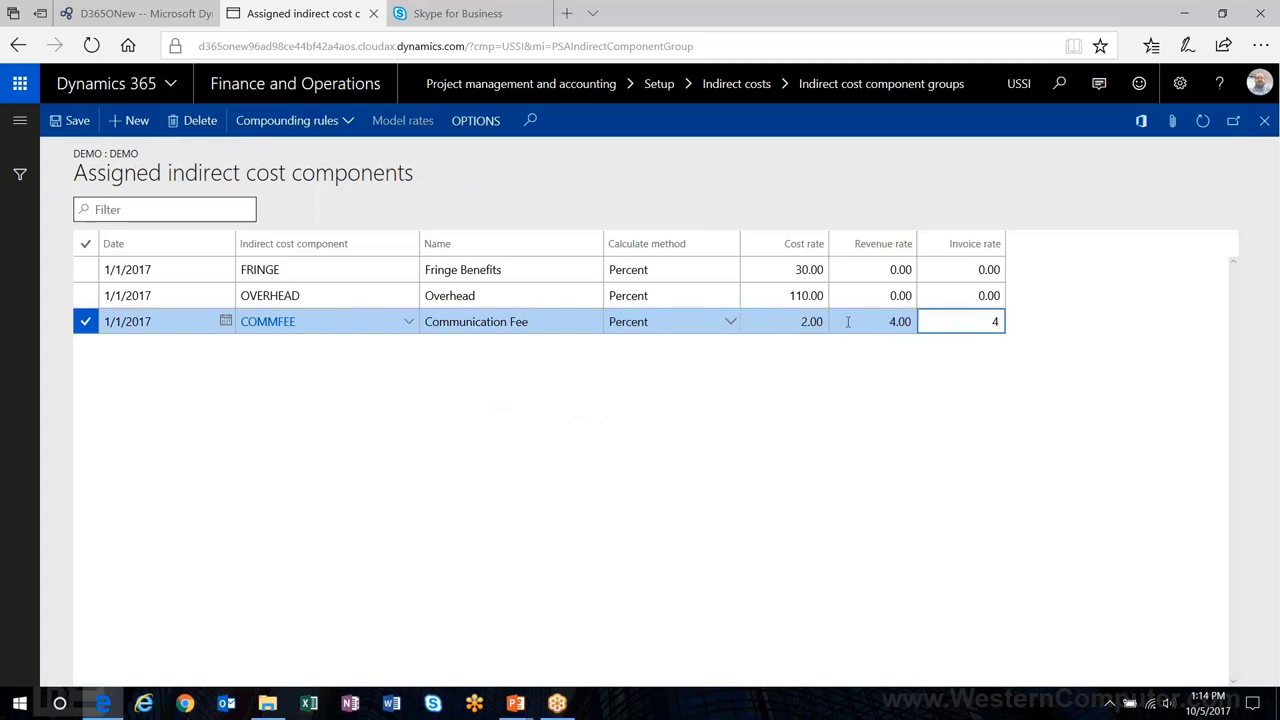
key(Tab)
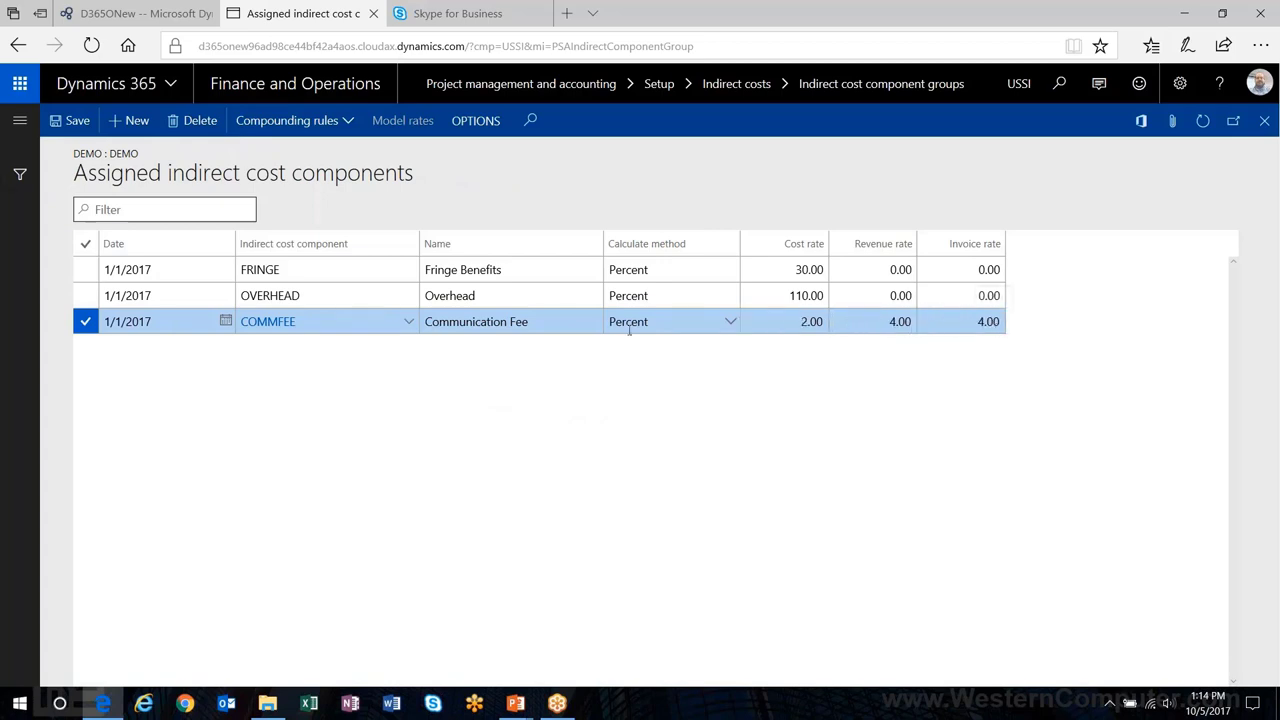
Make COMMFEE's cost compound on Base amount
click(341, 122)
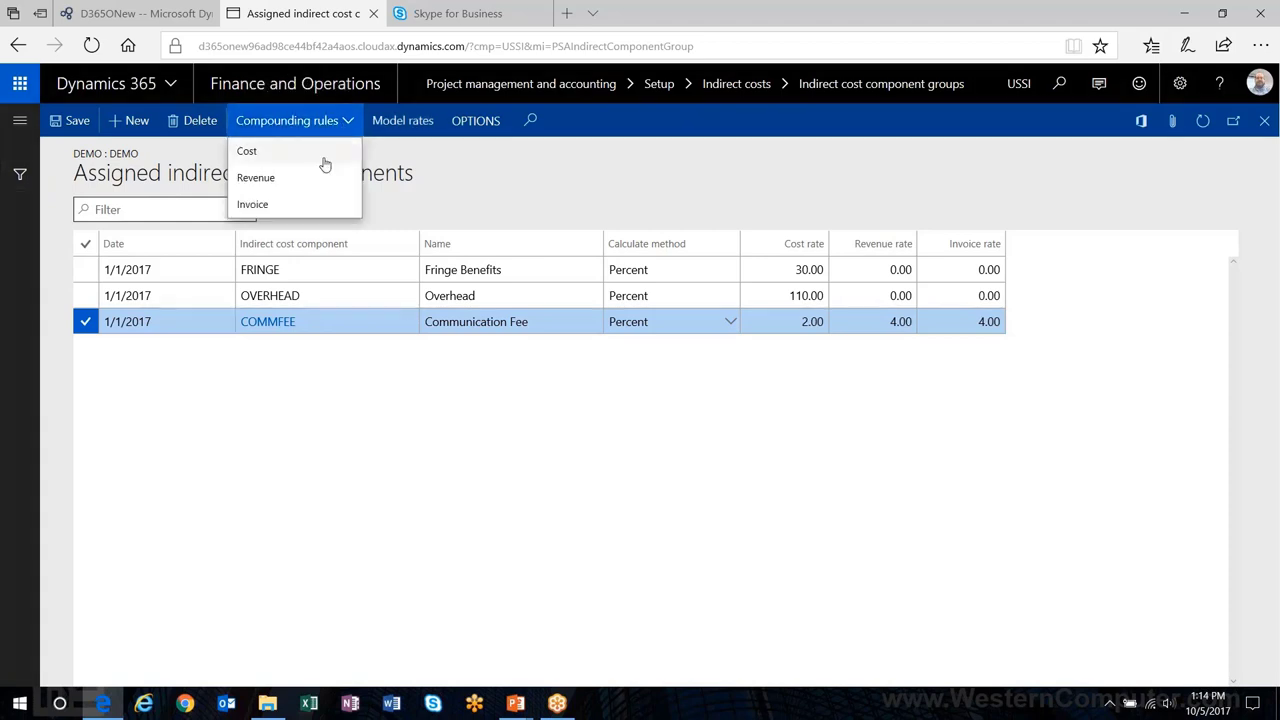
click(300, 155)
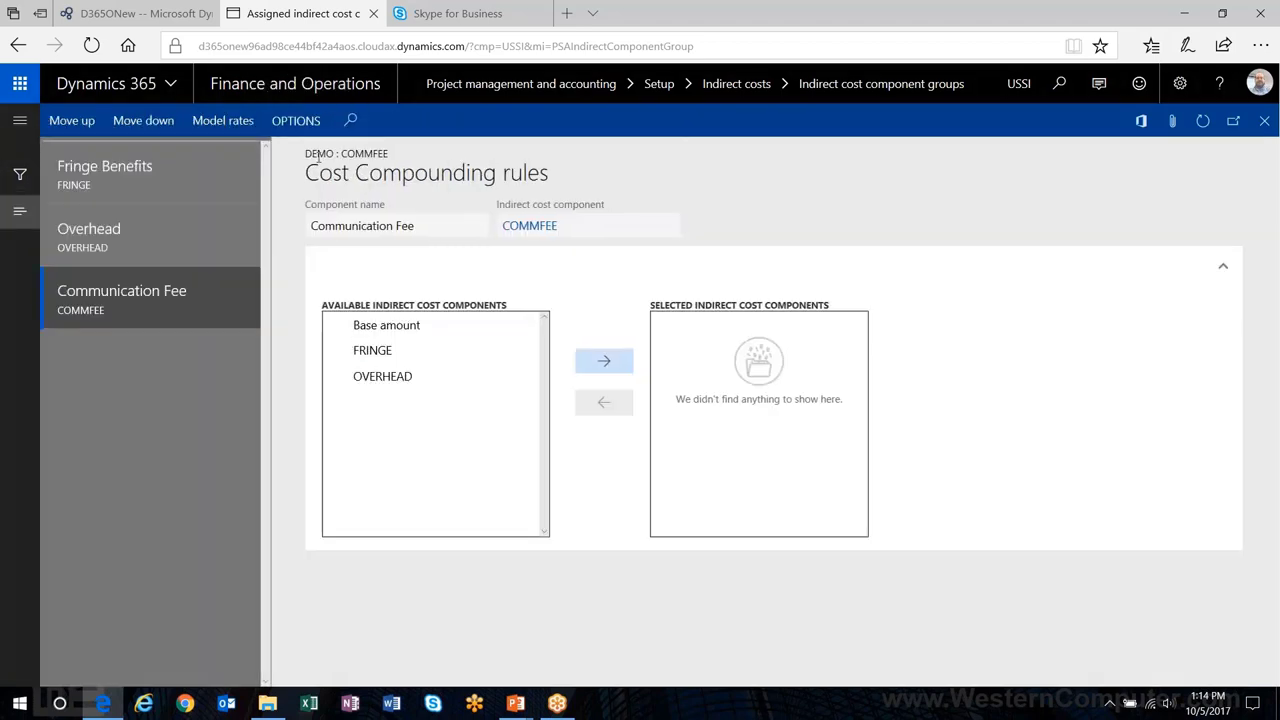
click(425, 327)
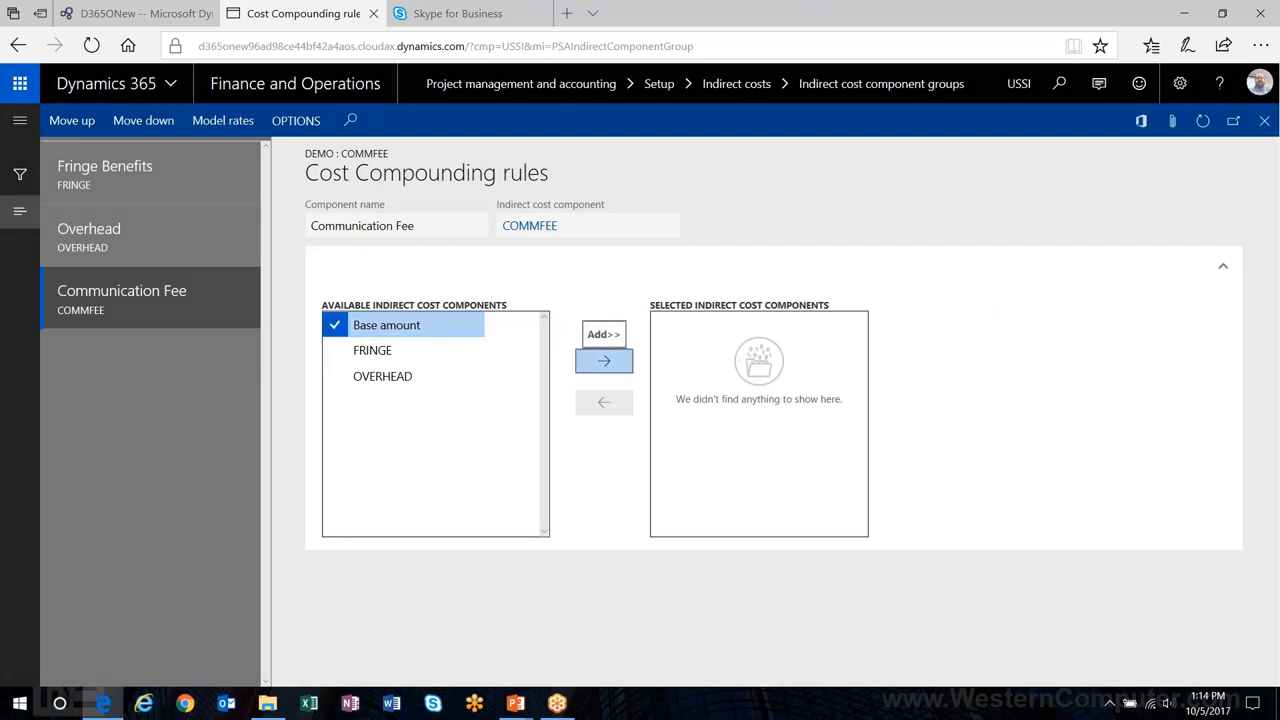
click(606, 366)
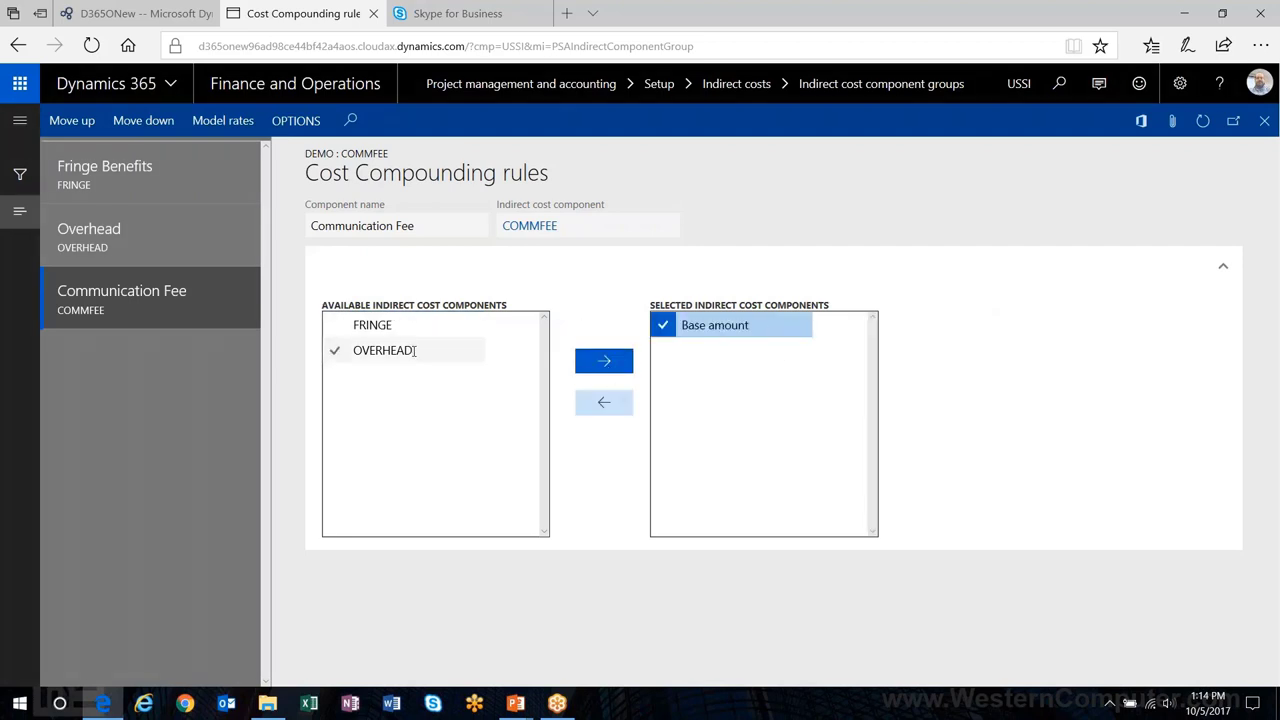
click(1264, 120)
Make COMMFEE's revenue compound on Base amount
click(290, 120)
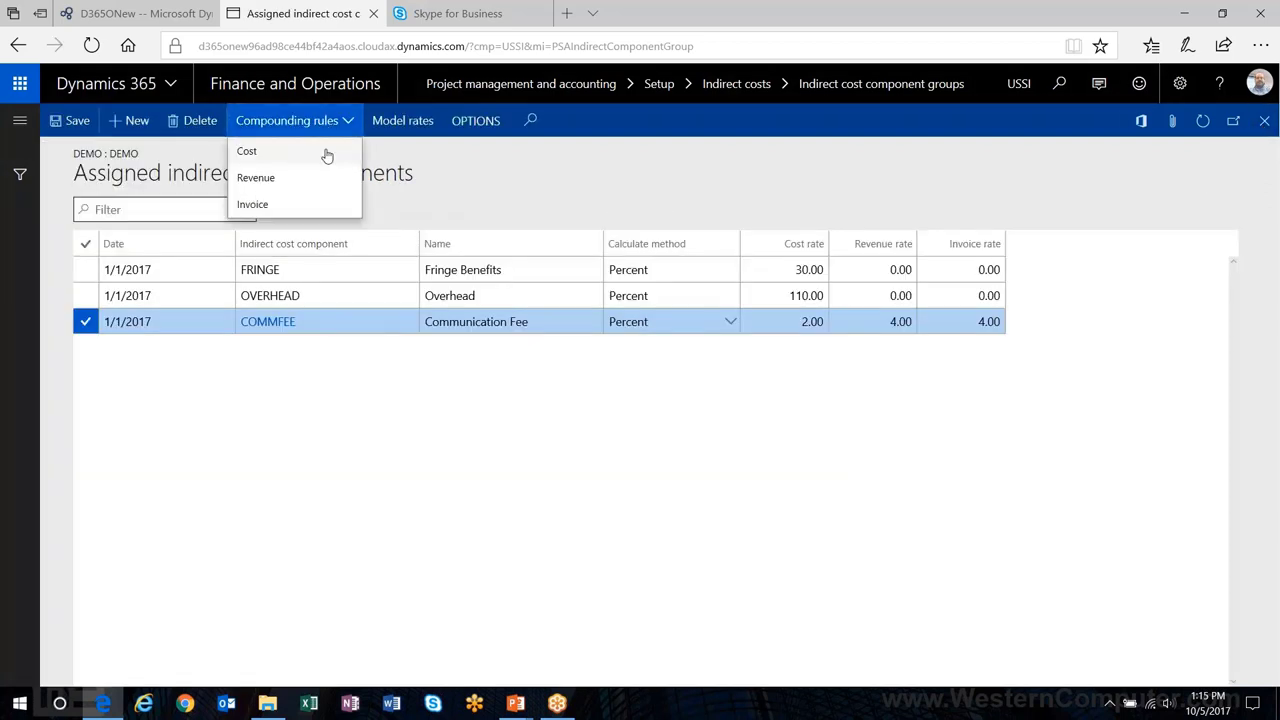
click(320, 177)
click(455, 324)
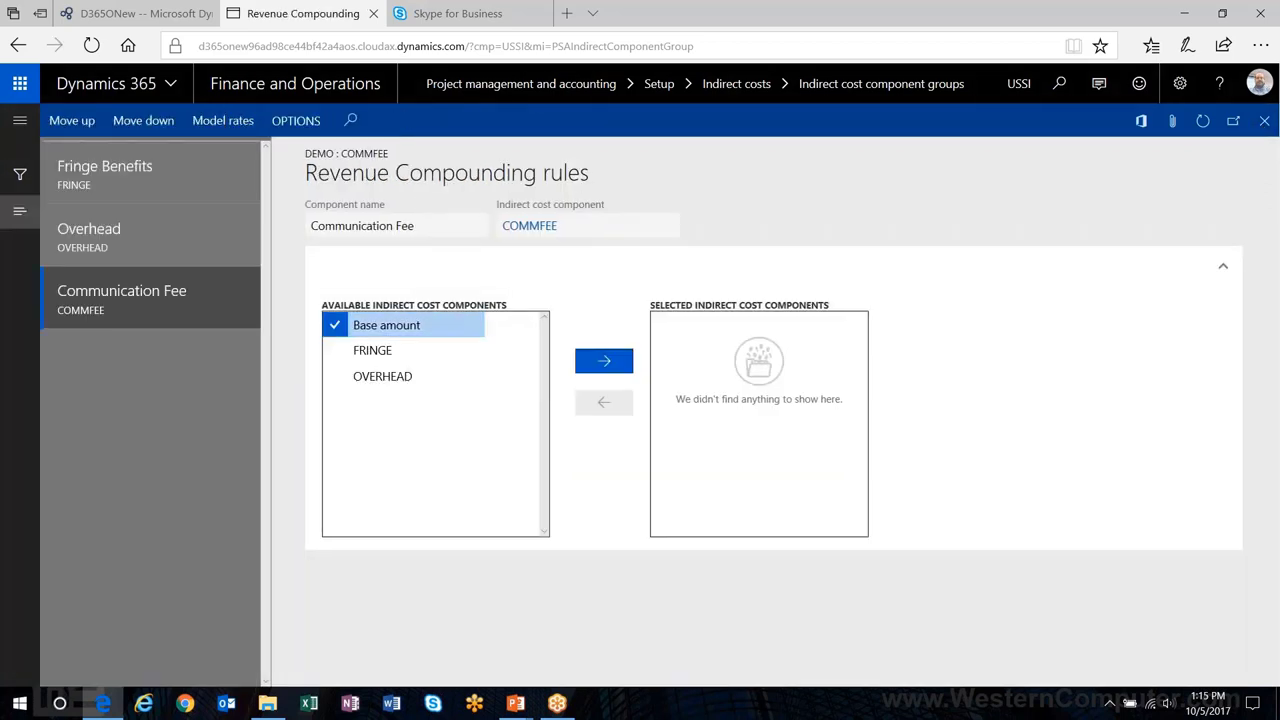
click(604, 360)
key(Escape)
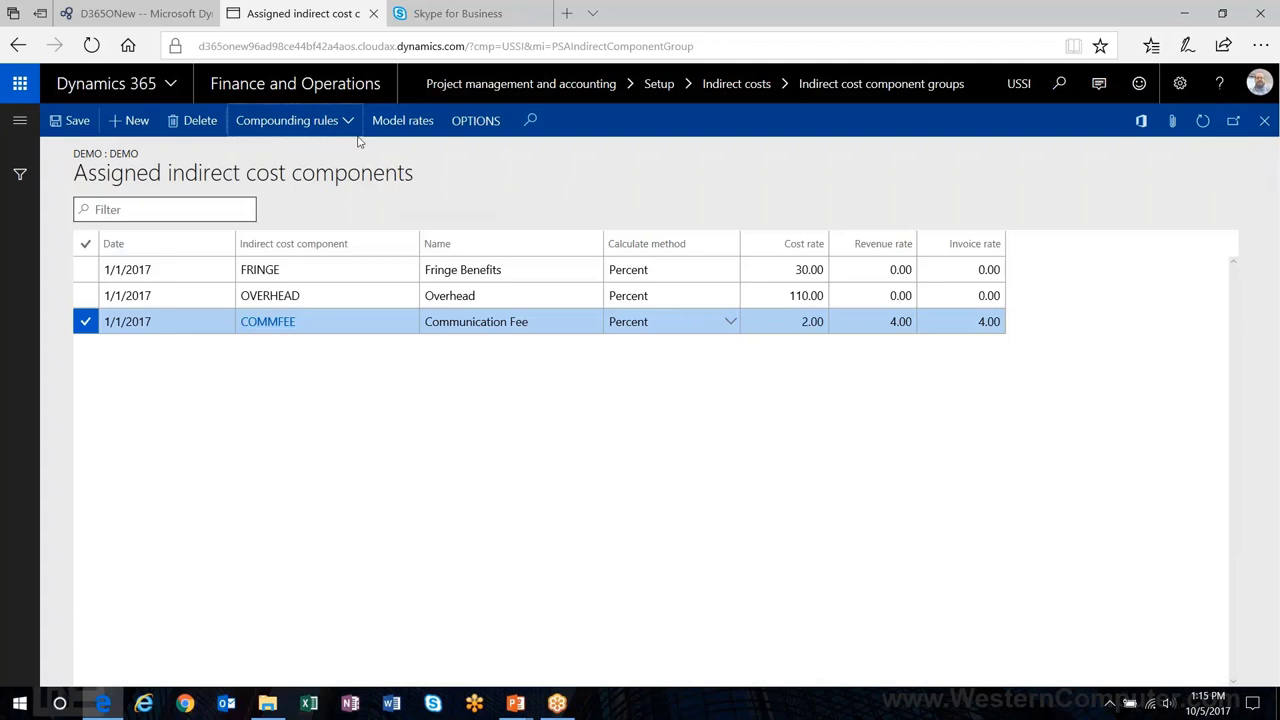
Make COMMFEE's invoice compound on Base amount
click(349, 120)
click(320, 200)
click(470, 325)
click(604, 360)
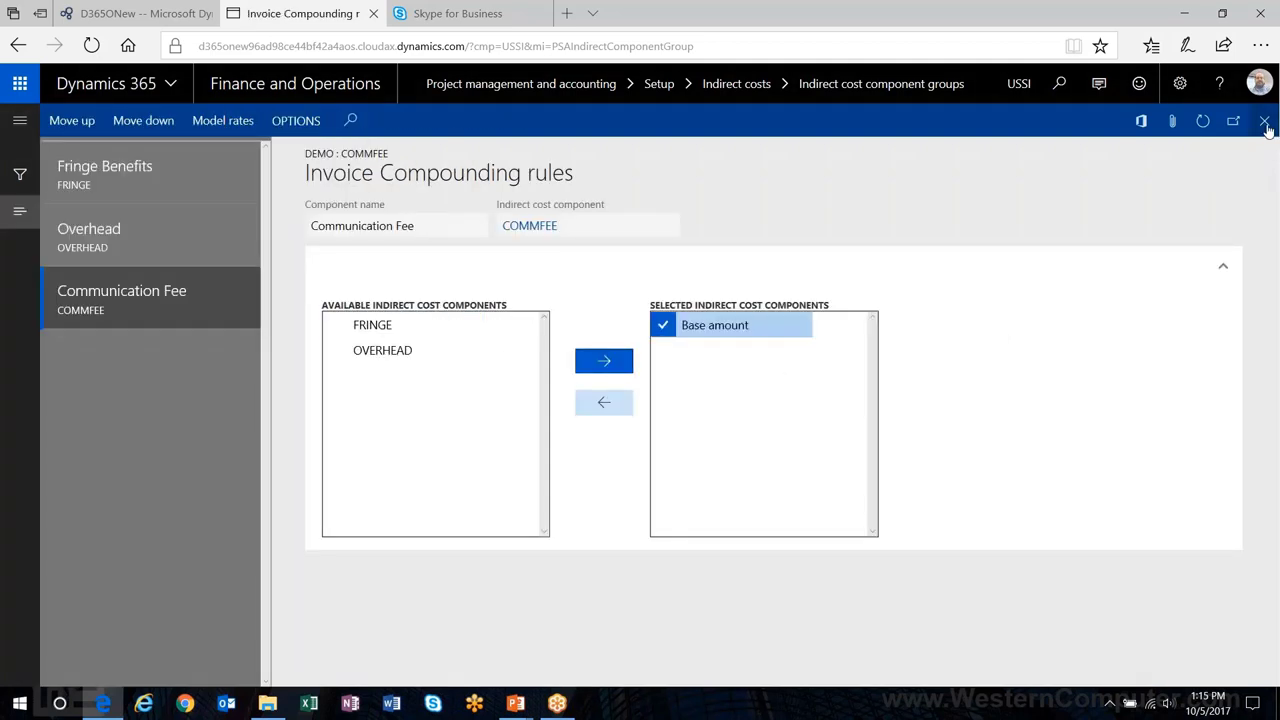
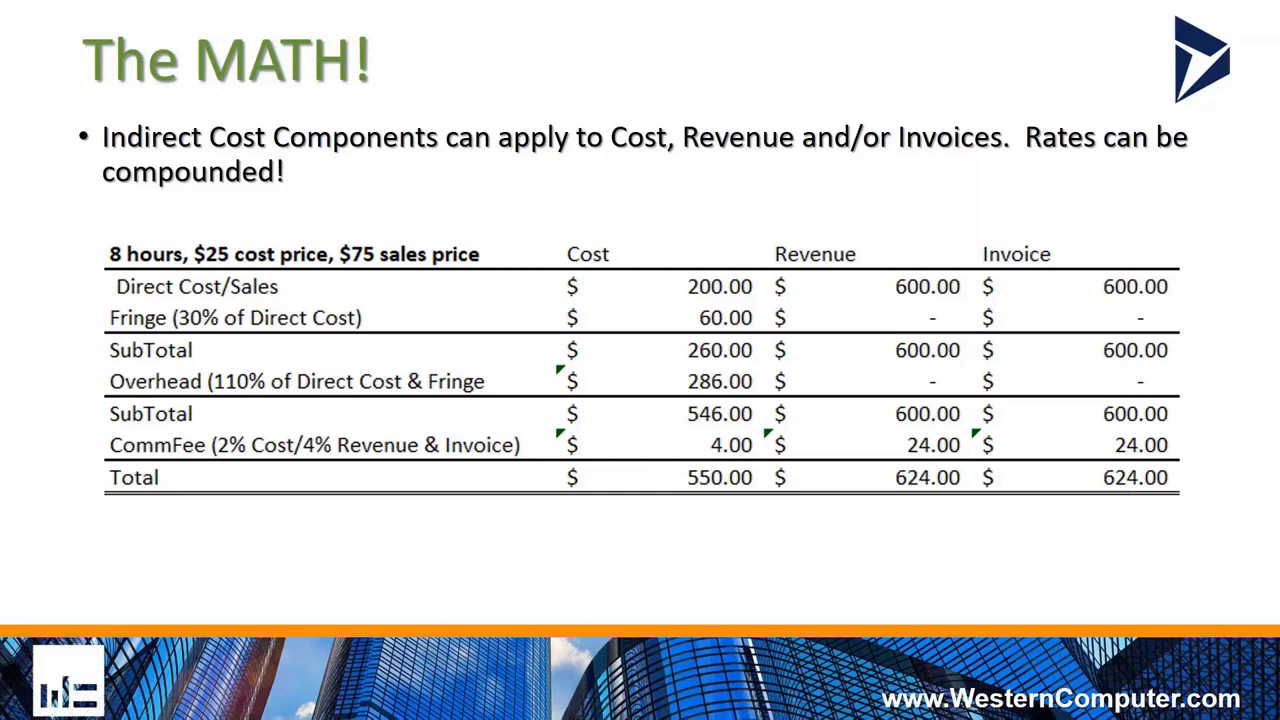
Leave the indirect cost math slide for the Dynamics 365 Model rates window
key(alt+Tab)
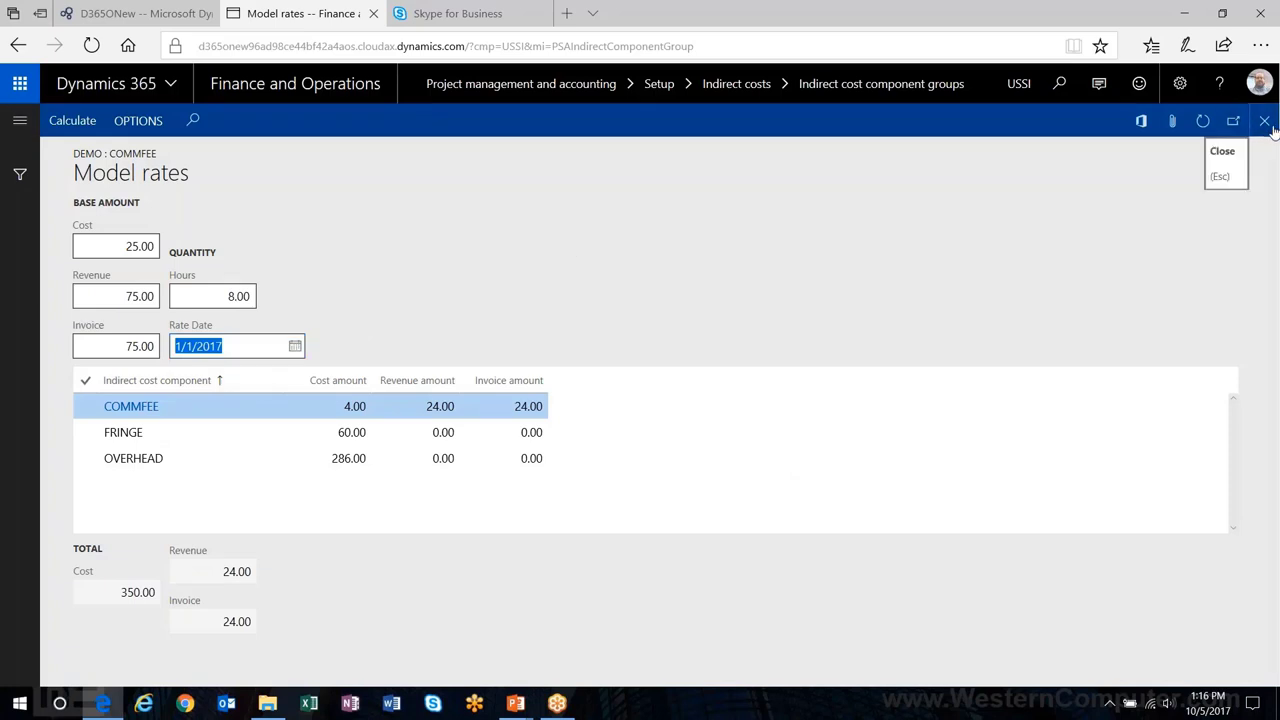
Close the Model rates and indirect cost component pages, then cancel a new timesheet in My timesheets
click(1265, 121)
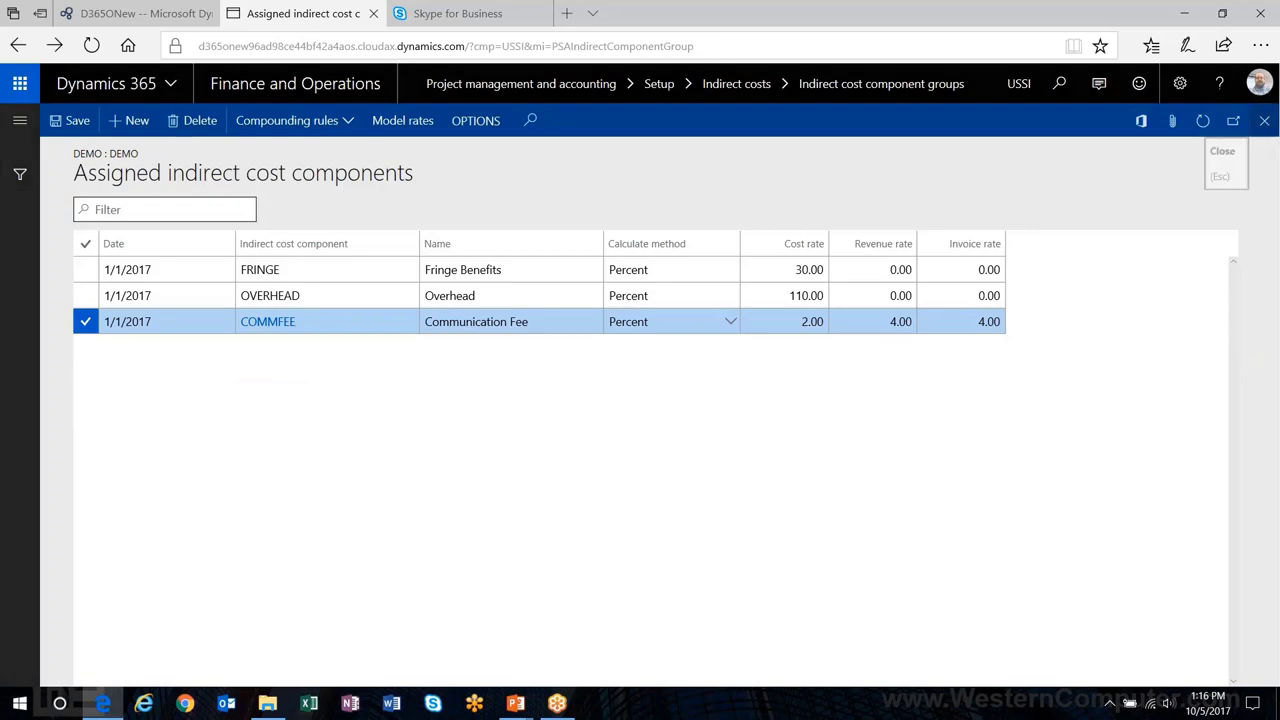
click(1265, 121)
click(20, 122)
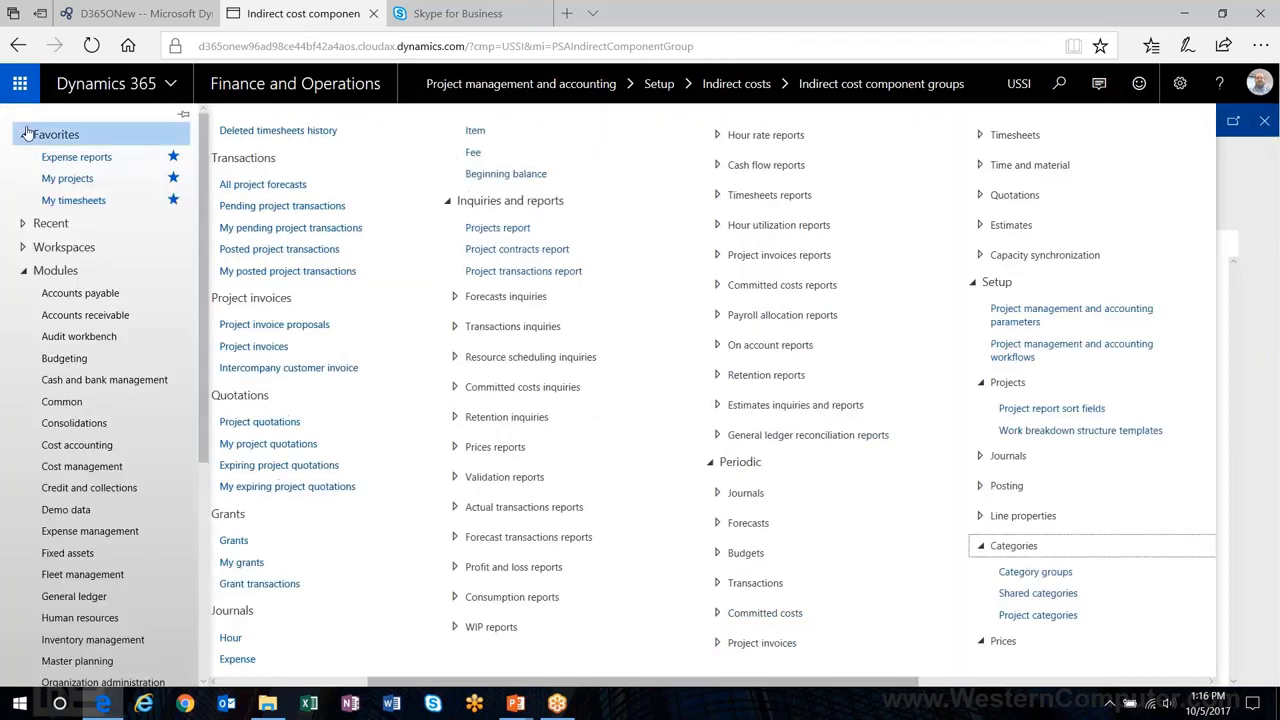
click(978, 688)
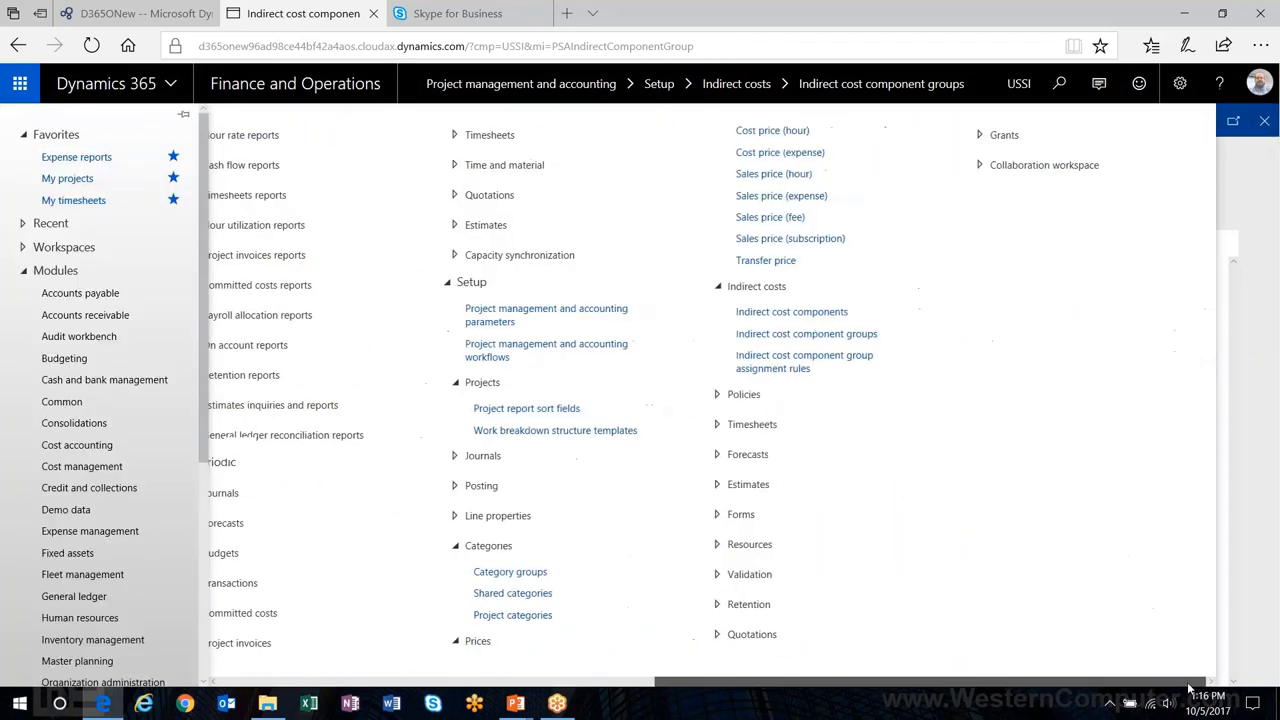
scroll(446, 568, up, 5)
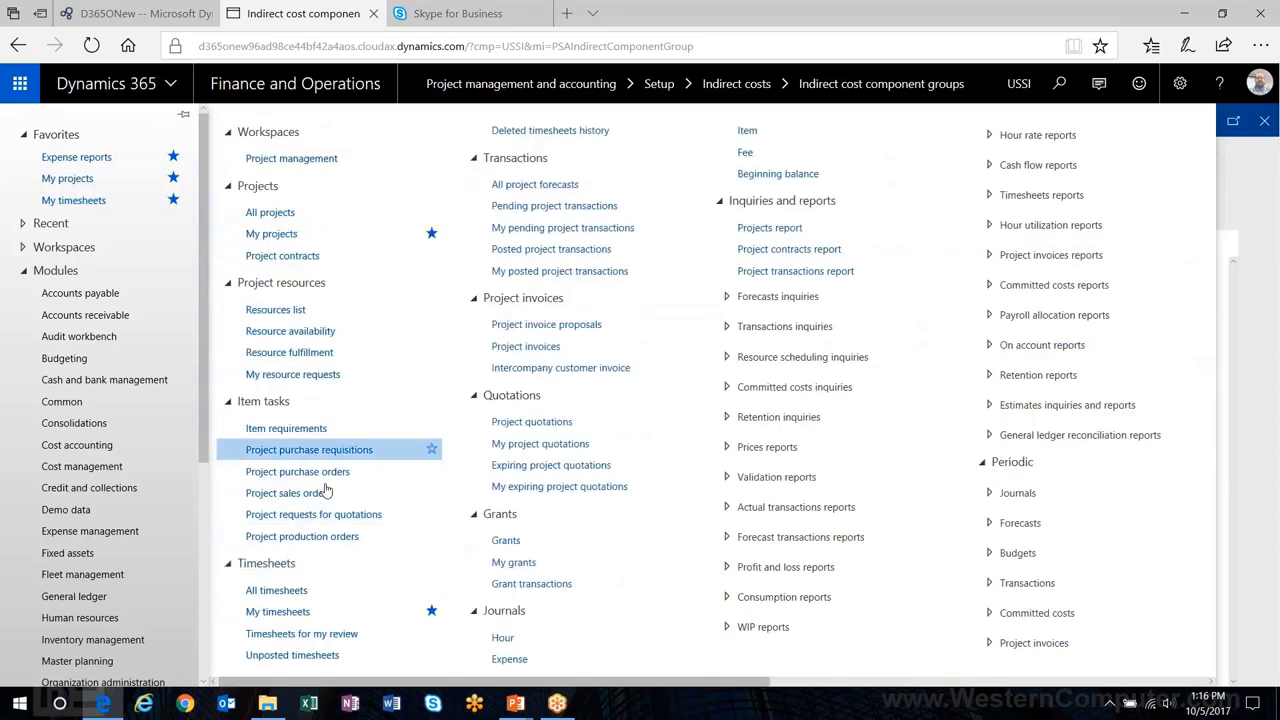
click(280, 611)
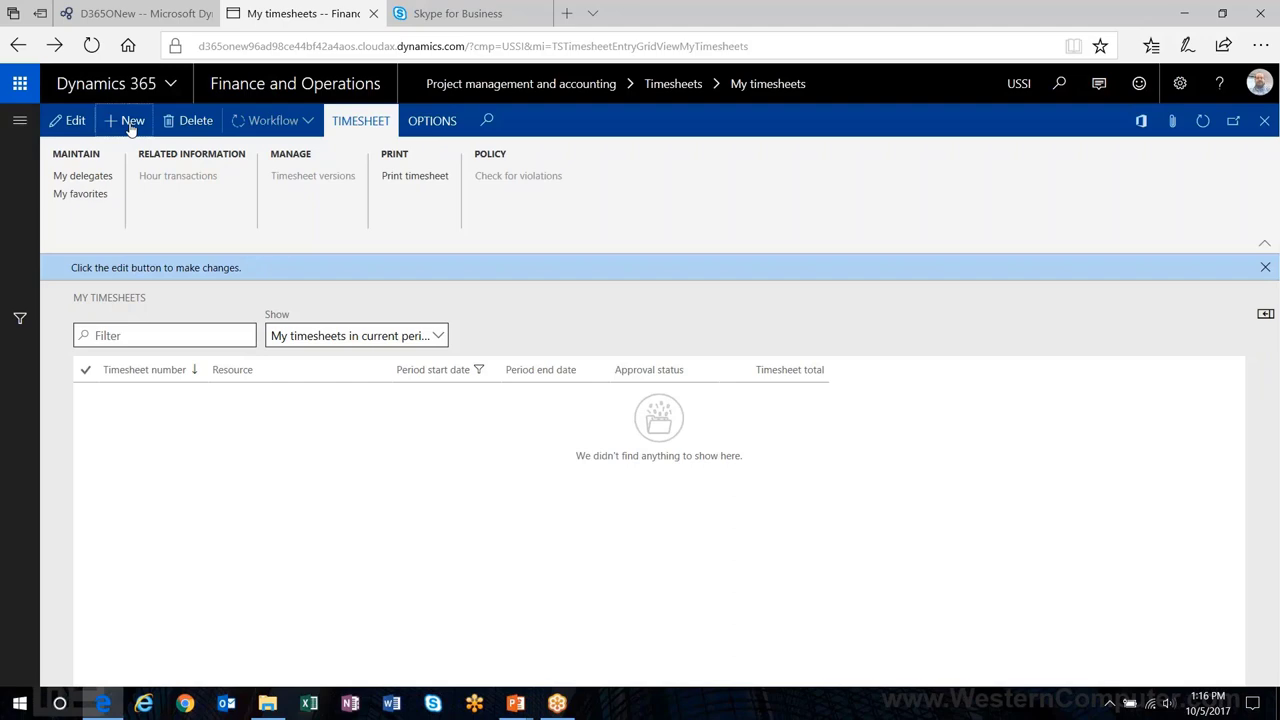
click(130, 121)
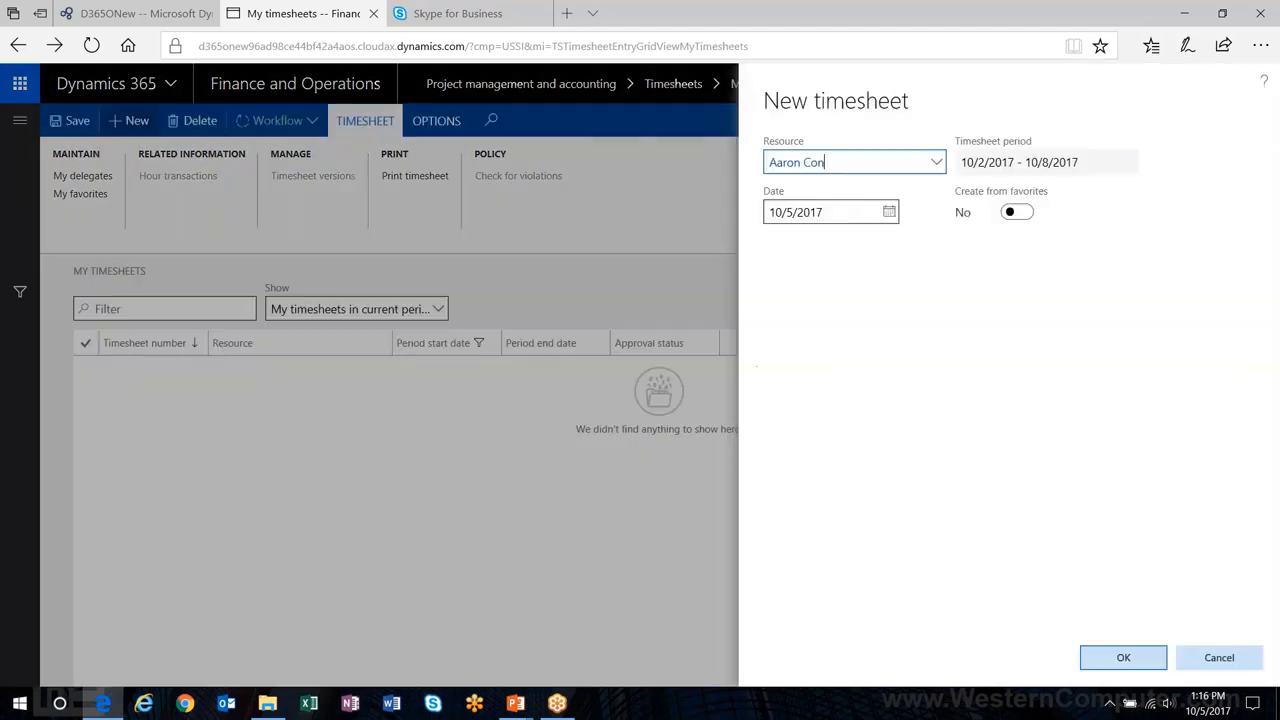
click(1219, 657)
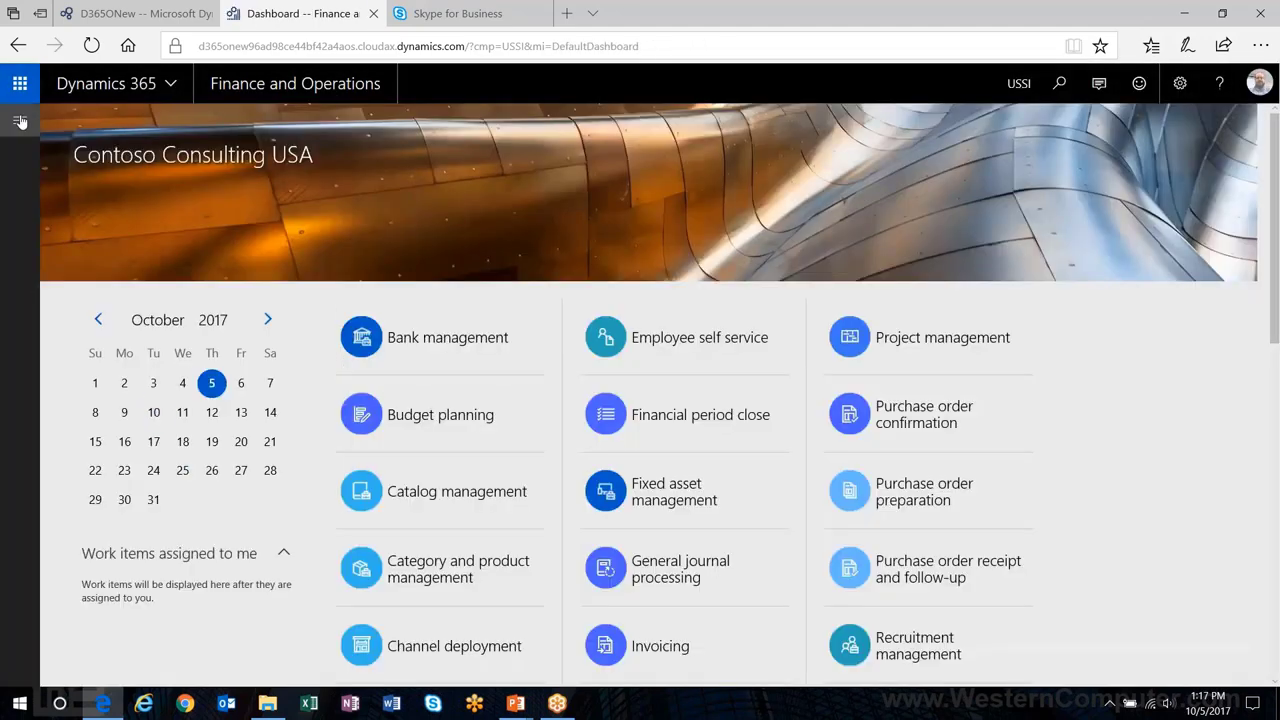
Start a new project from My projects in project group TM_WIP
click(19, 120)
click(85, 178)
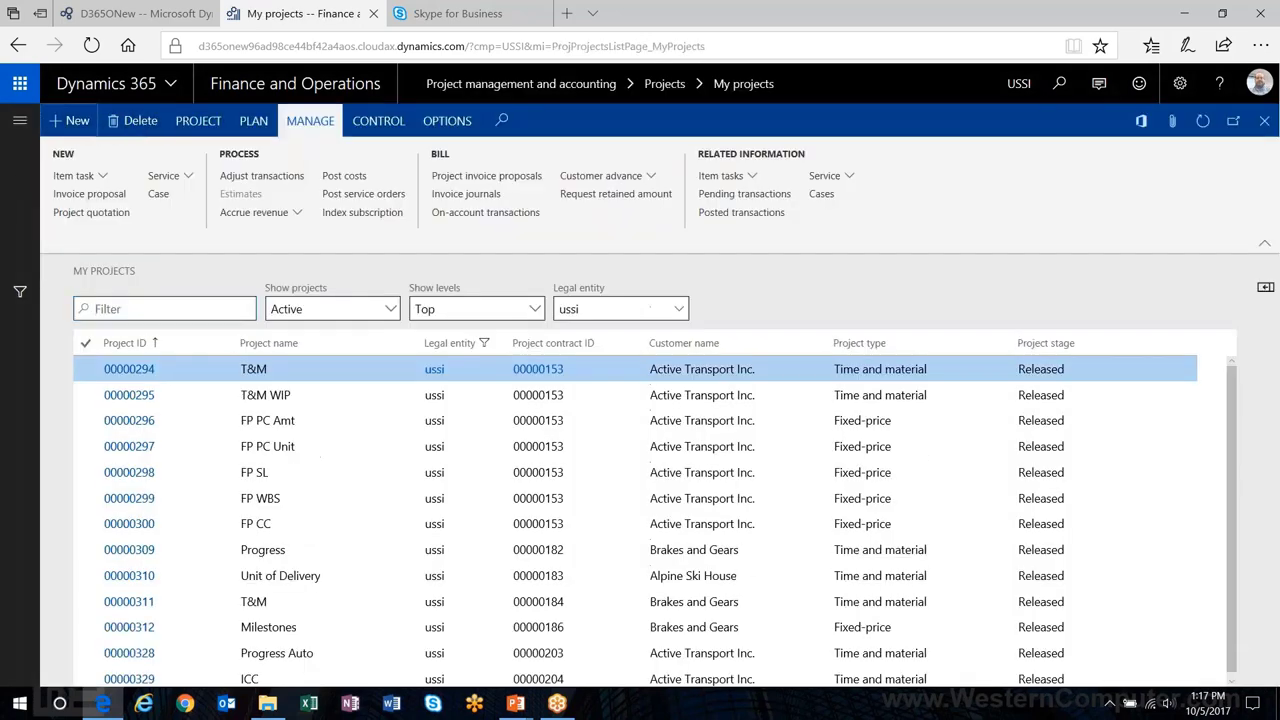
click(70, 120)
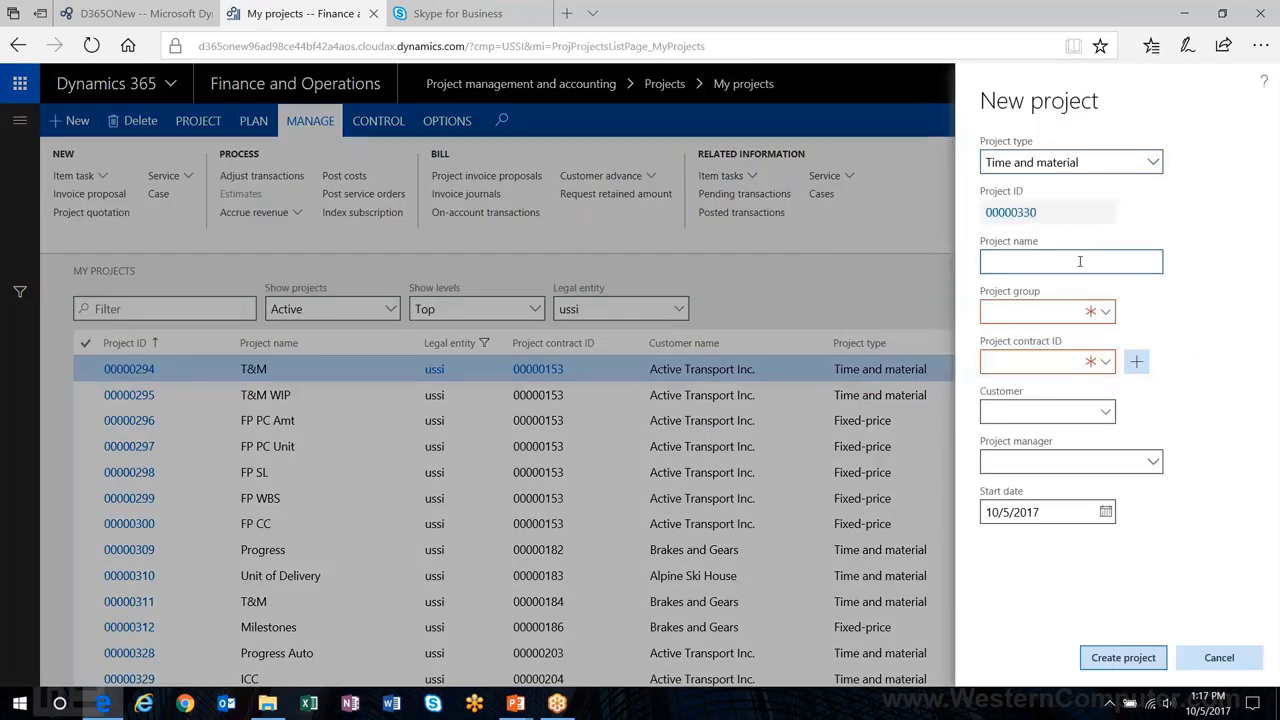
click(1037, 318)
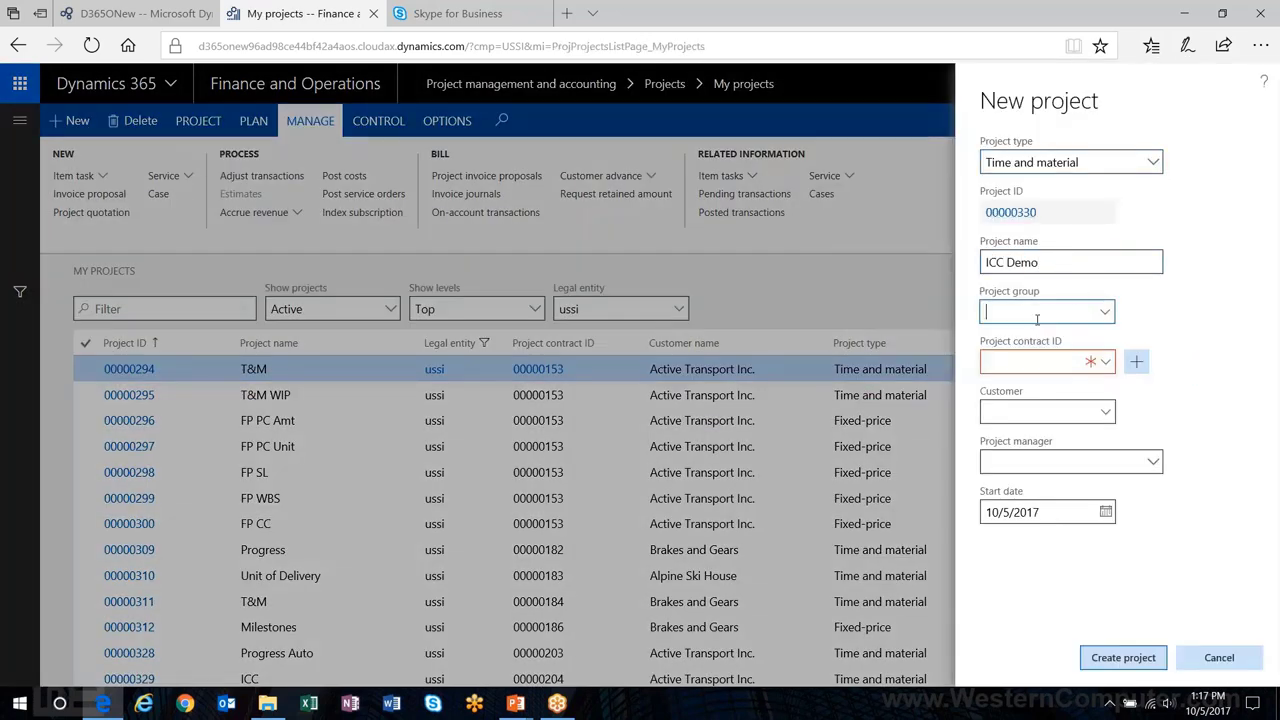
click(1107, 317)
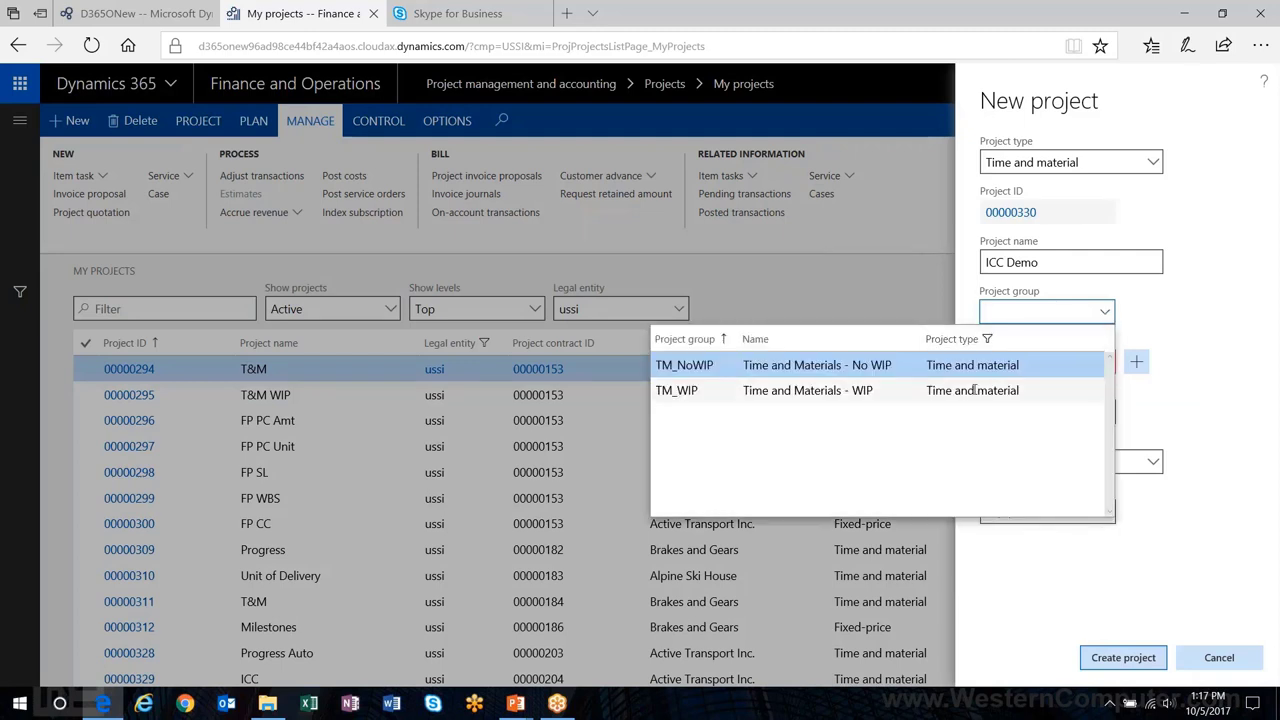
click(897, 393)
Create a new project contract 'ICC Demo' funded by Active Transport Inc
click(1136, 361)
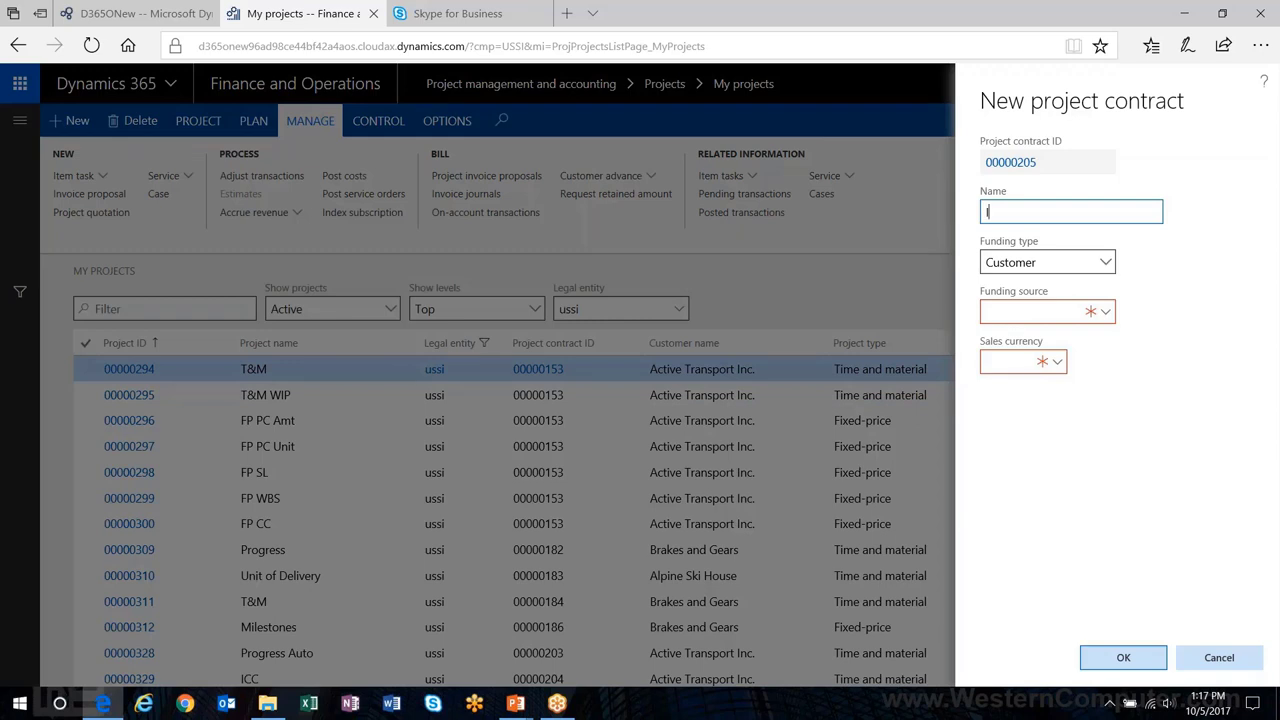
text(ICC Demo)
click(1100, 315)
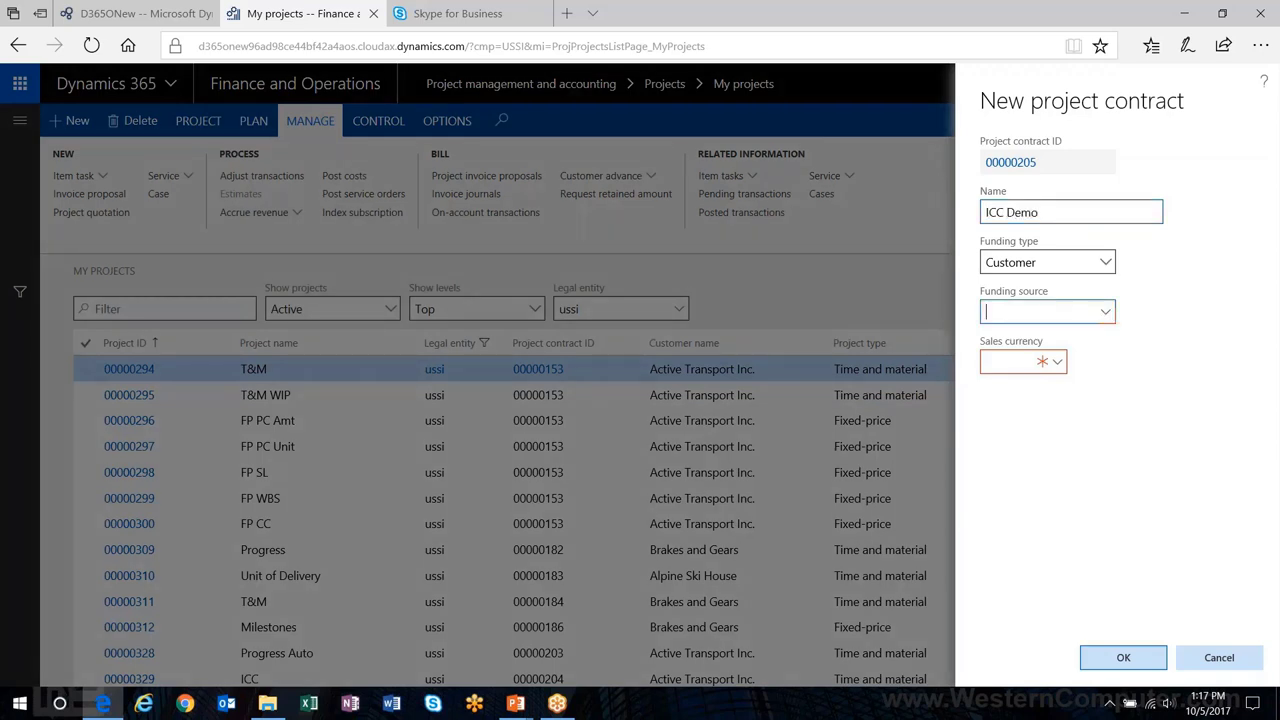
click(1105, 312)
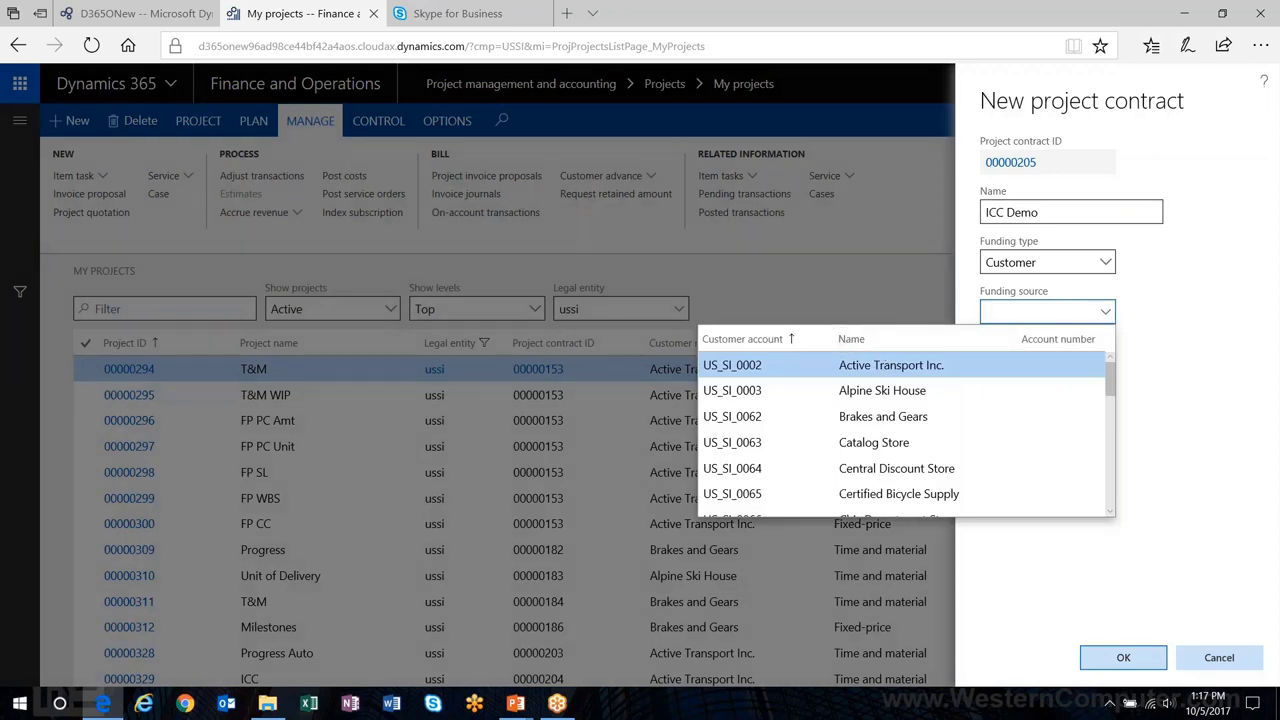
click(870, 365)
click(1123, 657)
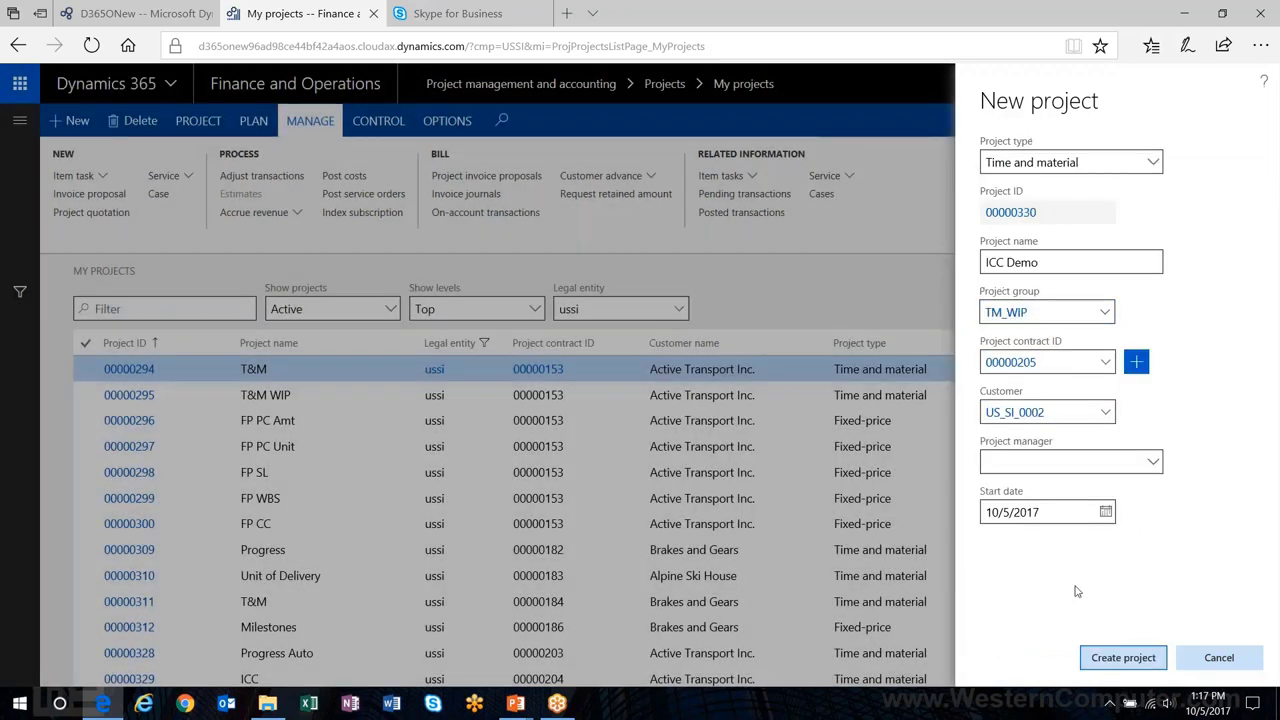
Enter the project manager's name and create the ICC Demo project
click(1030, 462)
key(Tab)
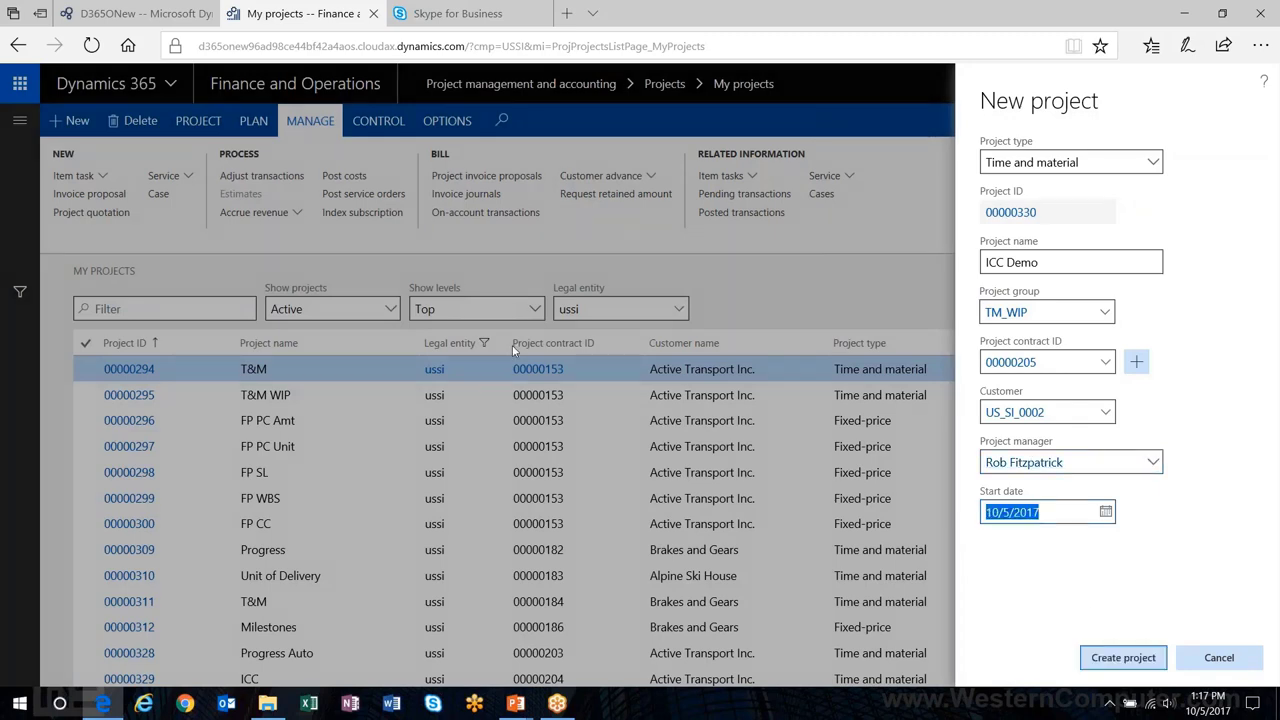
key(Return)
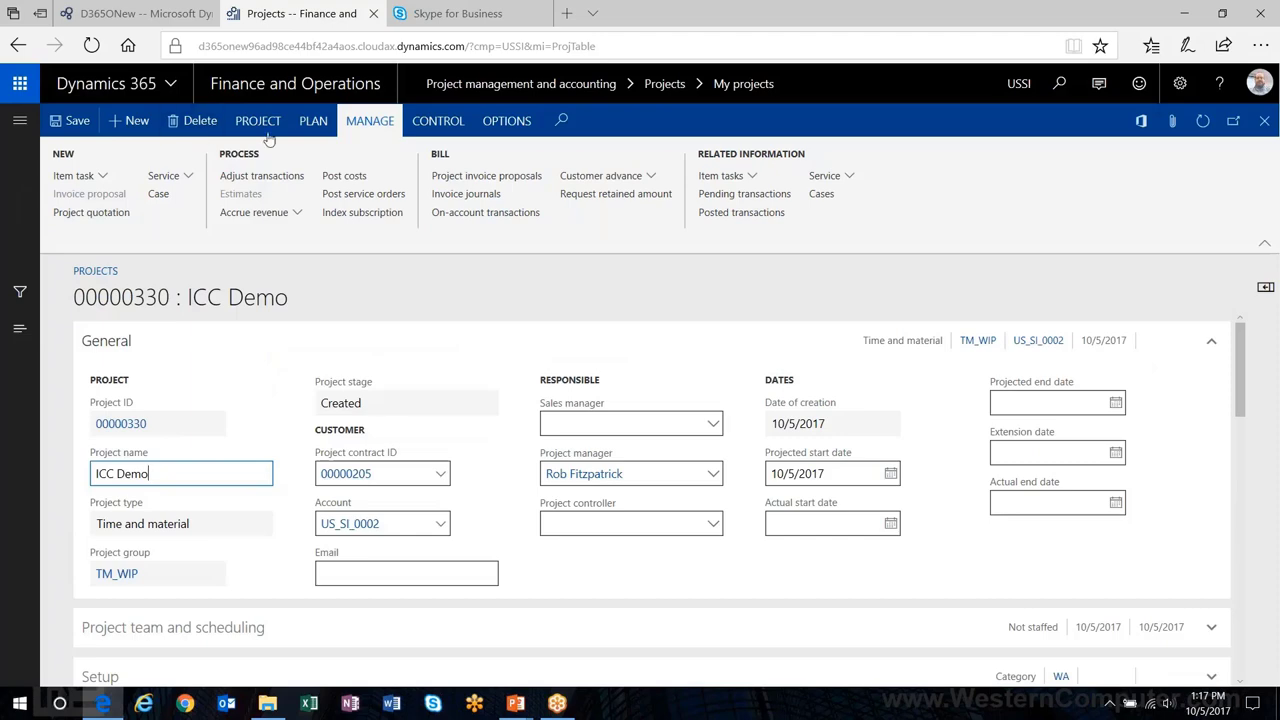
Set ICC Demo's project stage to Released, accepting the unapproved-budget warning
click(262, 124)
click(195, 177)
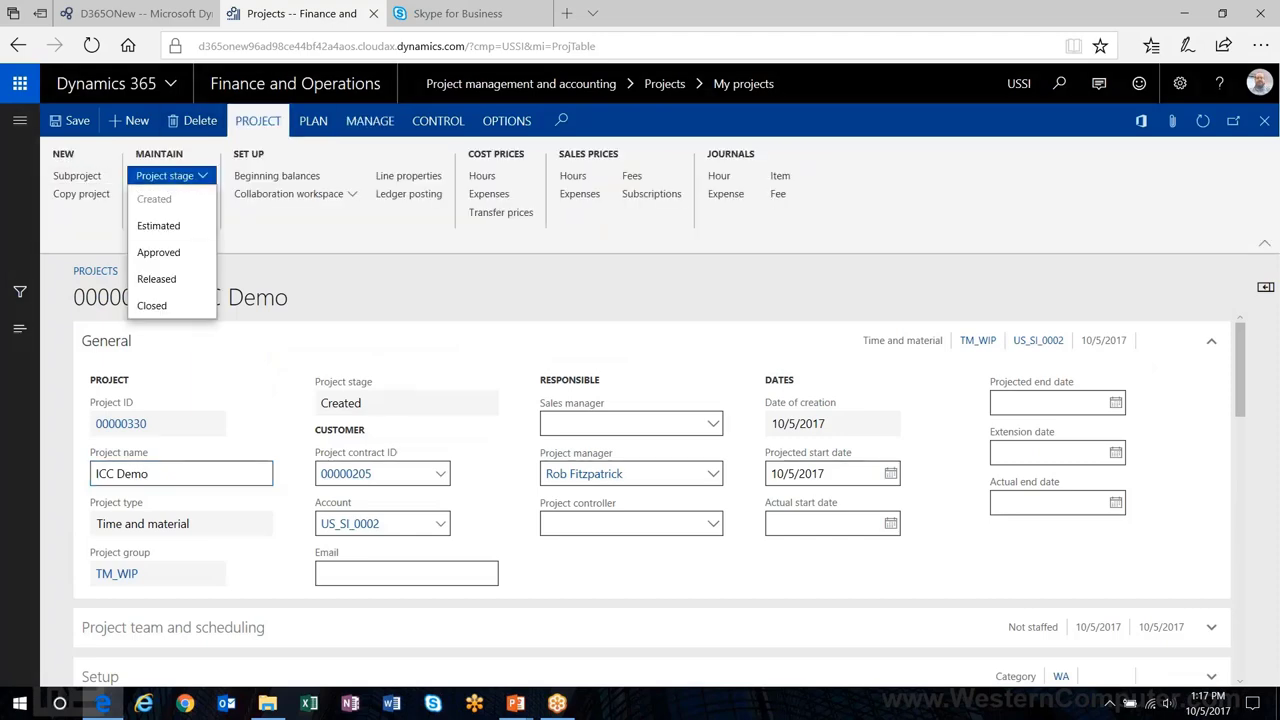
click(157, 279)
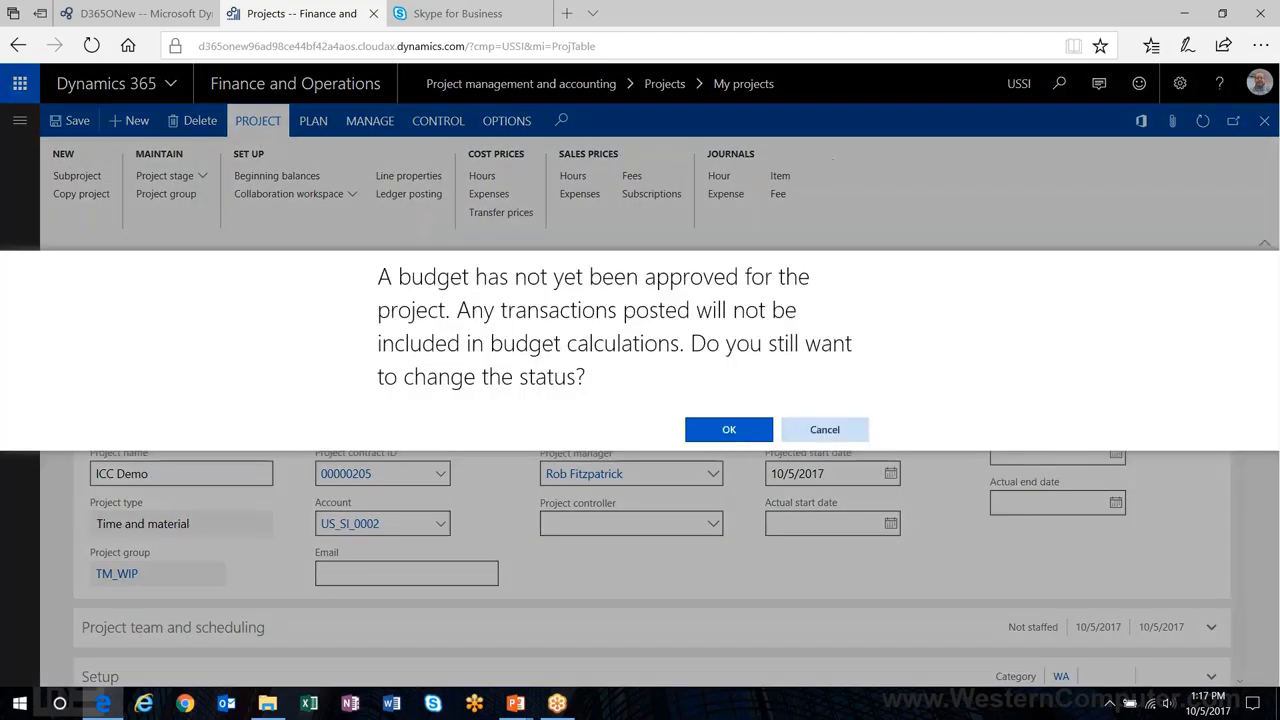
click(729, 429)
Close the project and My projects list, returning to the module menu
click(1264, 120)
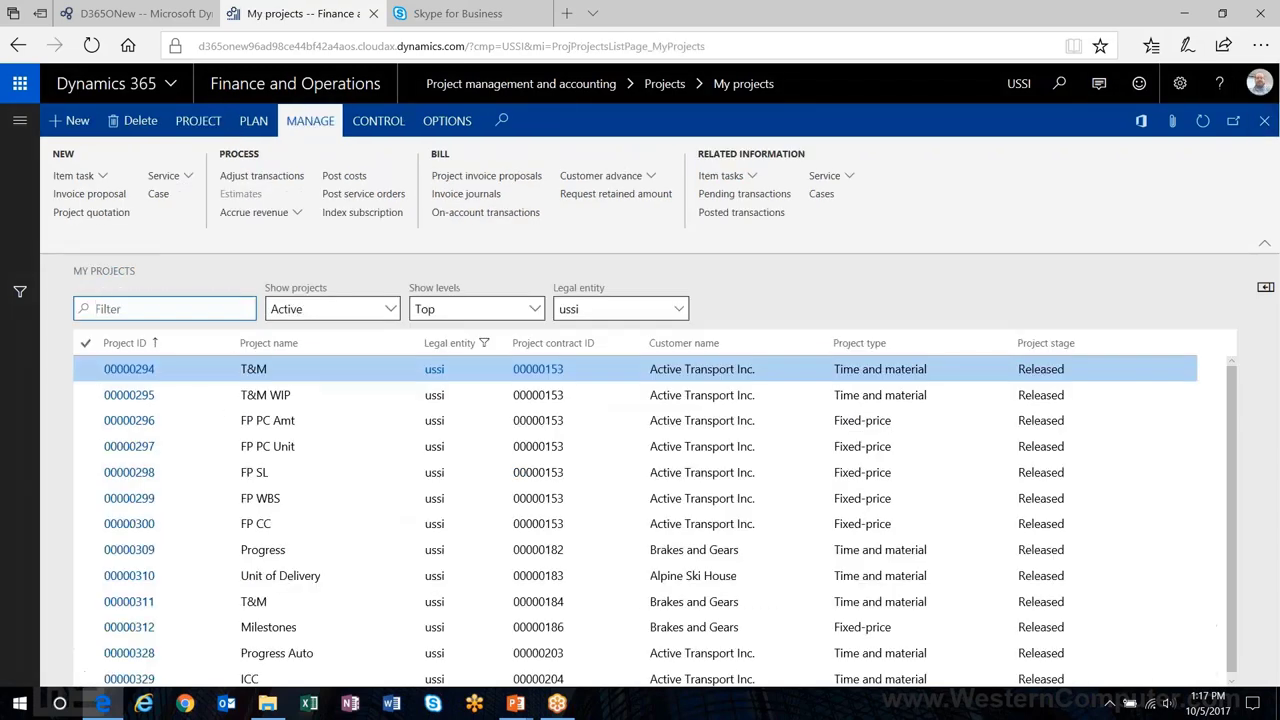
click(1264, 120)
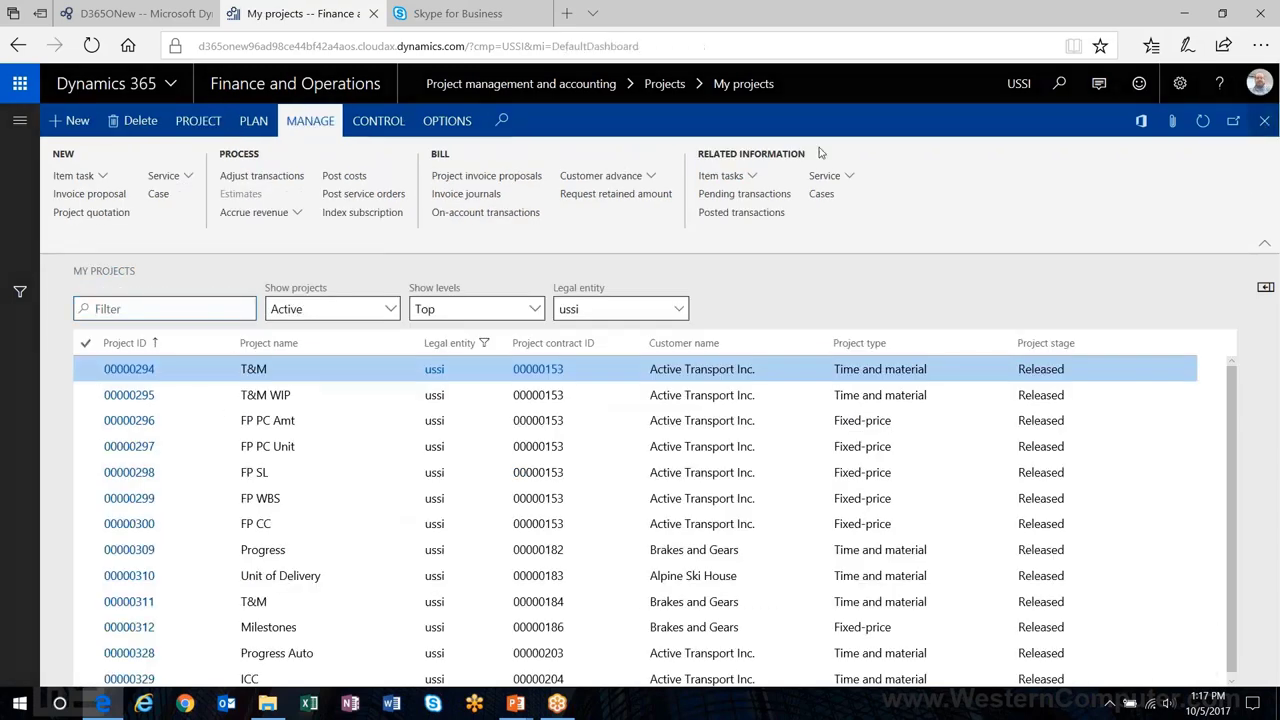
click(20, 120)
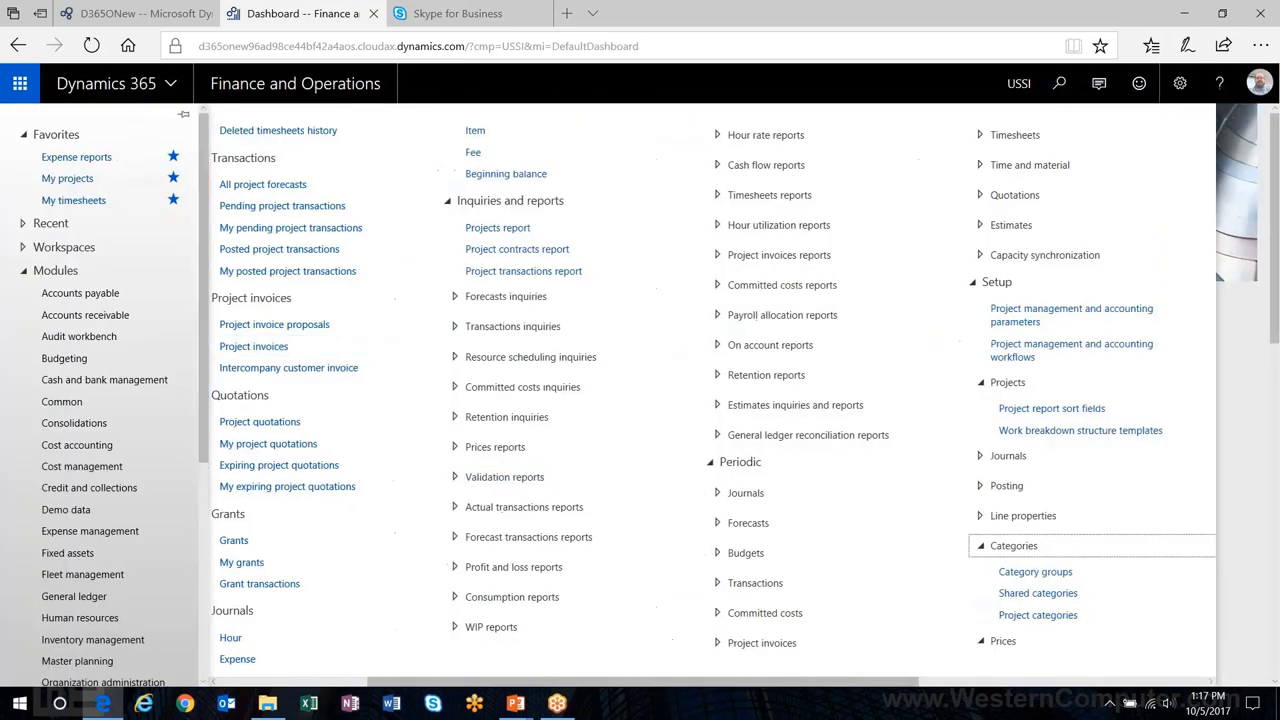
Add a new indirect cost component group assignment rule effective 1/1/2017
drag(645, 682, 930, 682)
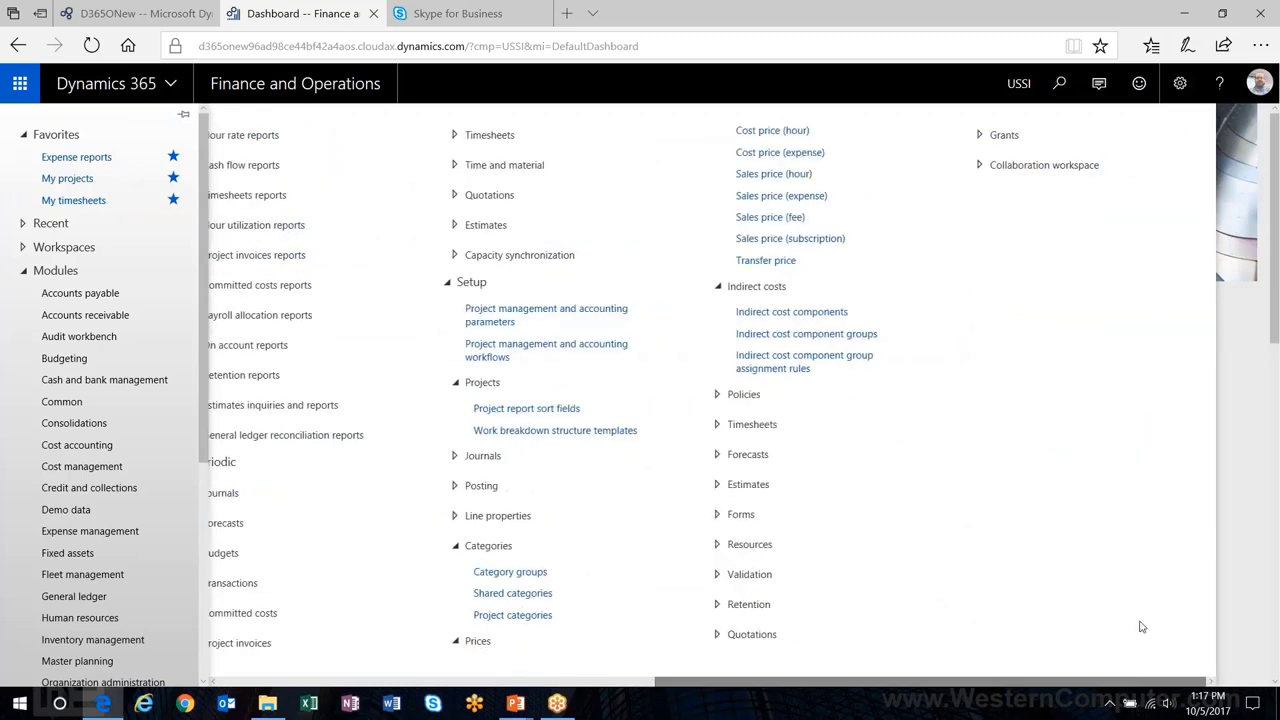
click(800, 362)
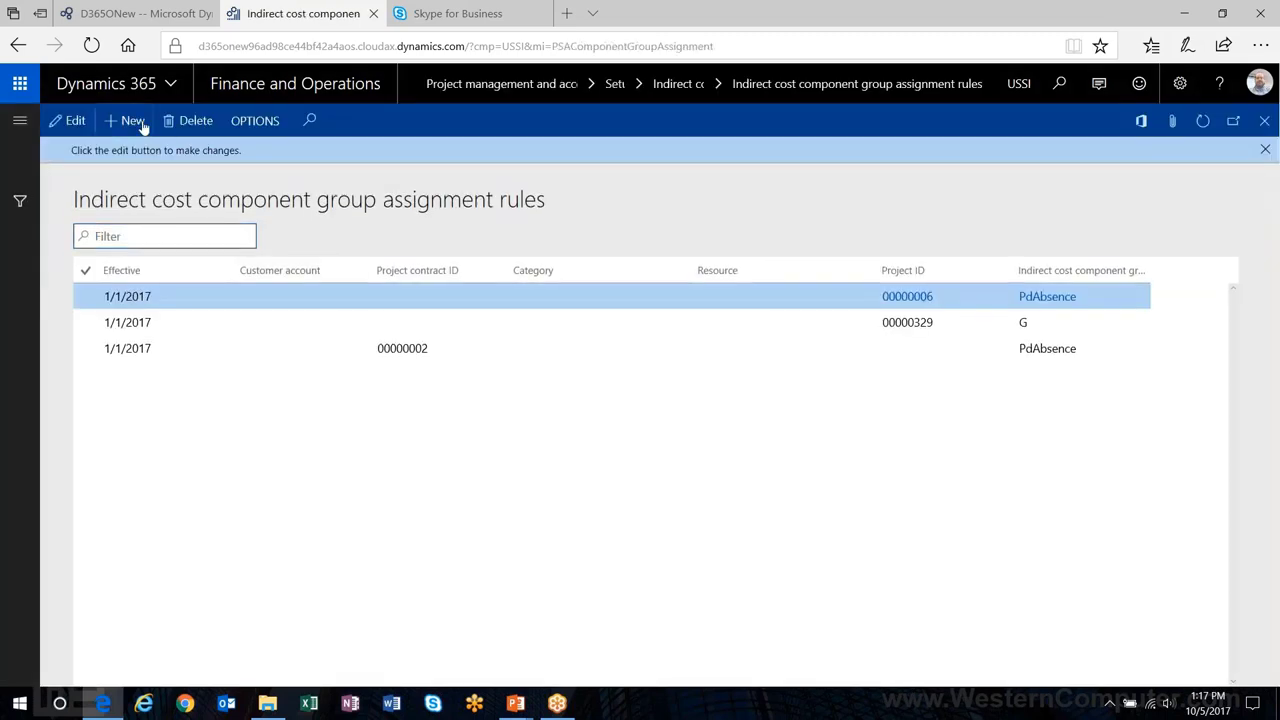
click(131, 121)
text(1/1)
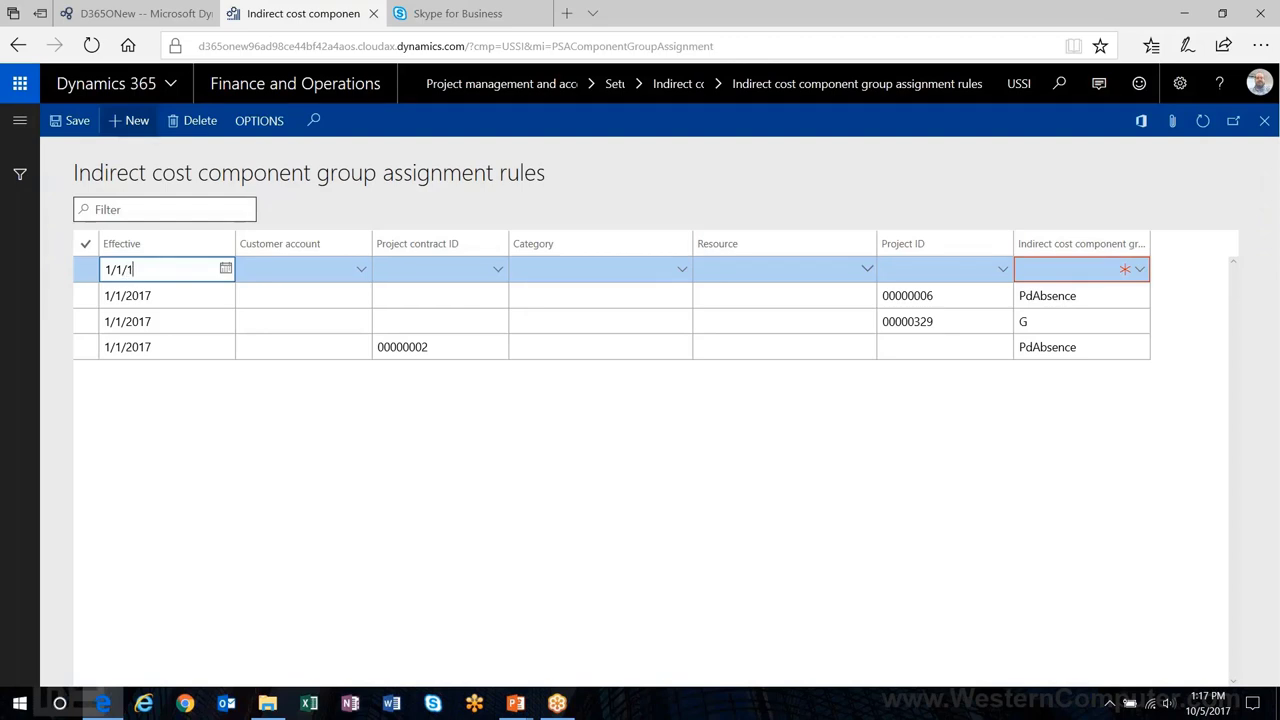
text(/2017)
key(Tab)
key(Tab)
key(Tab)
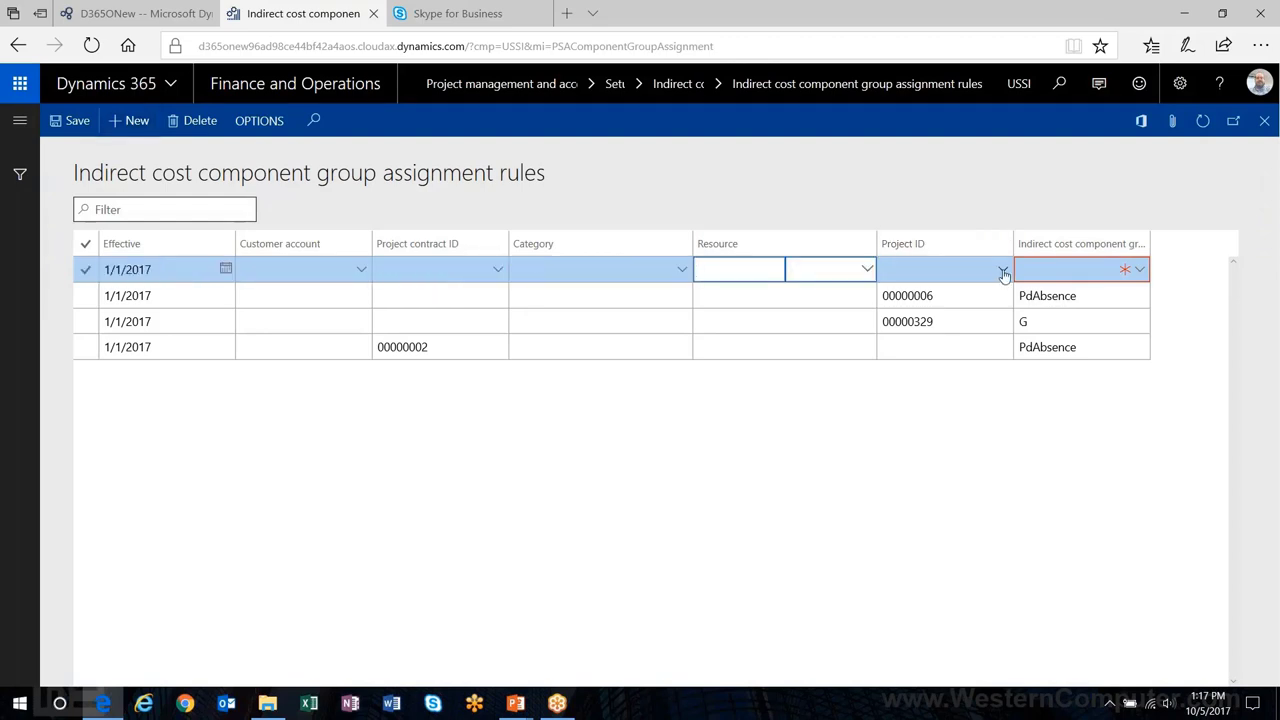
key(Tab)
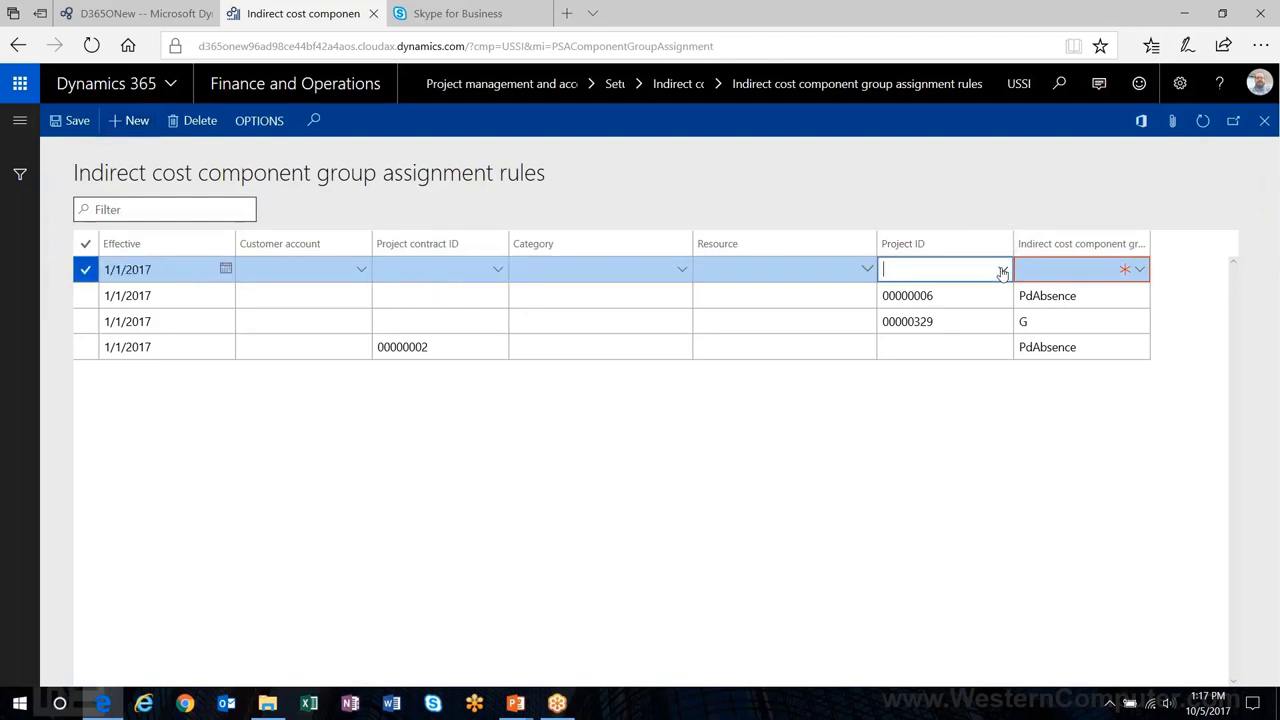
Set the rule's project to 00000330 and group to DEMO, then save and close
click(1002, 270)
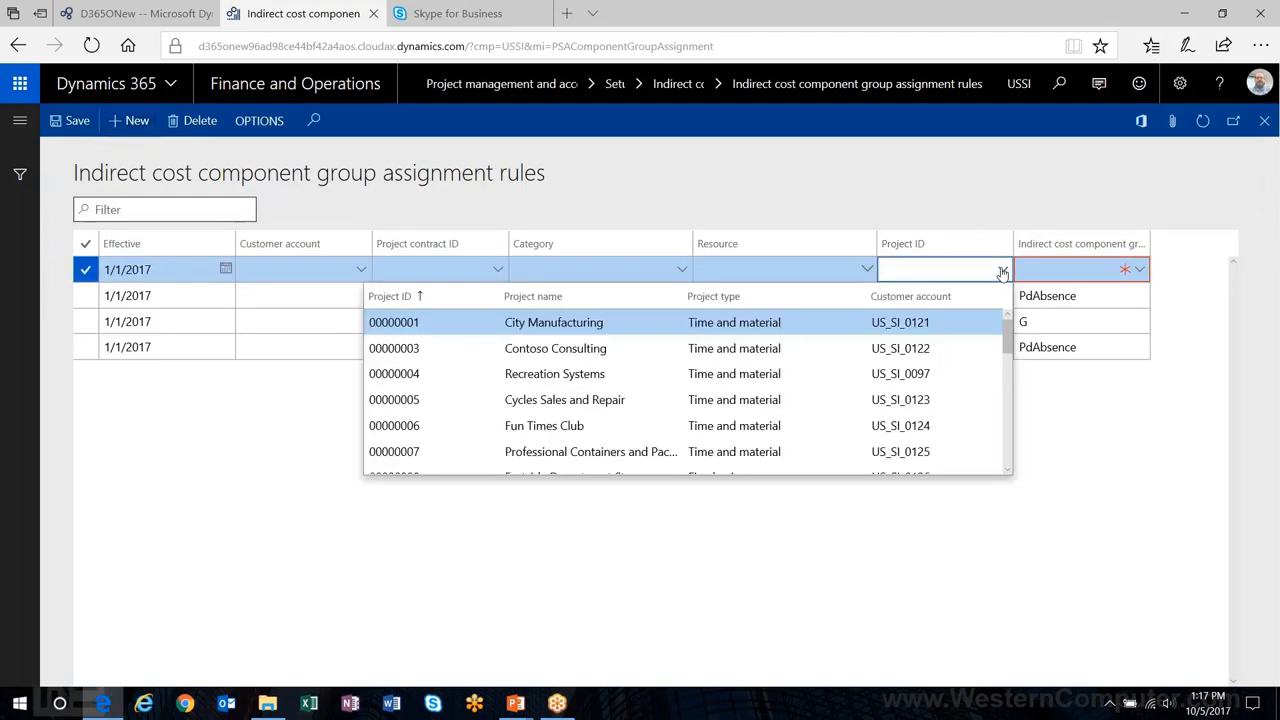
click(404, 298)
click(410, 331)
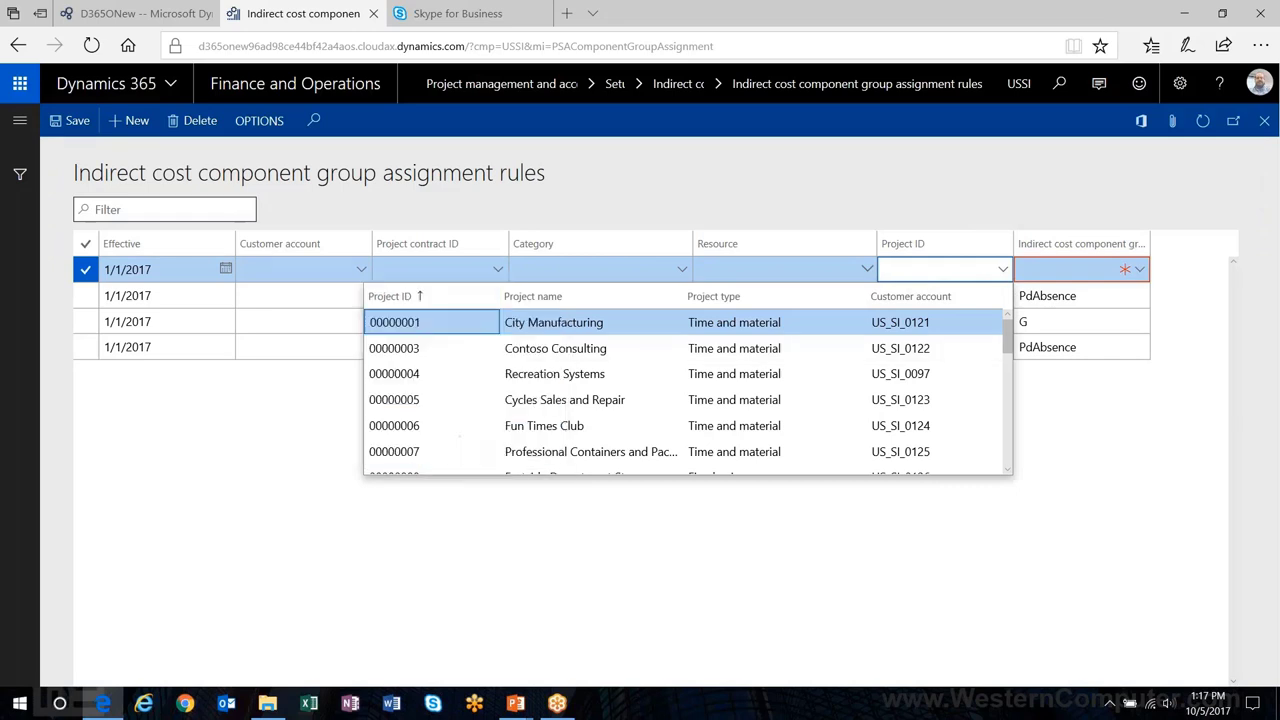
click(817, 322)
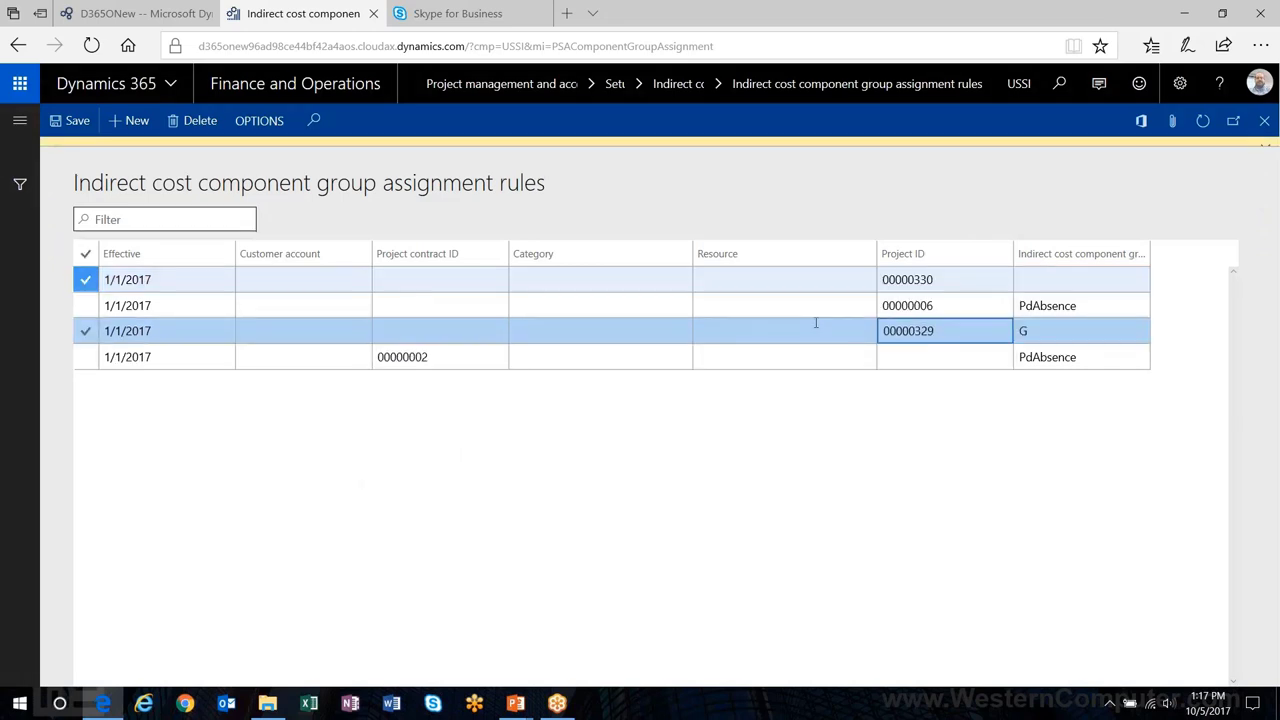
click(1139, 297)
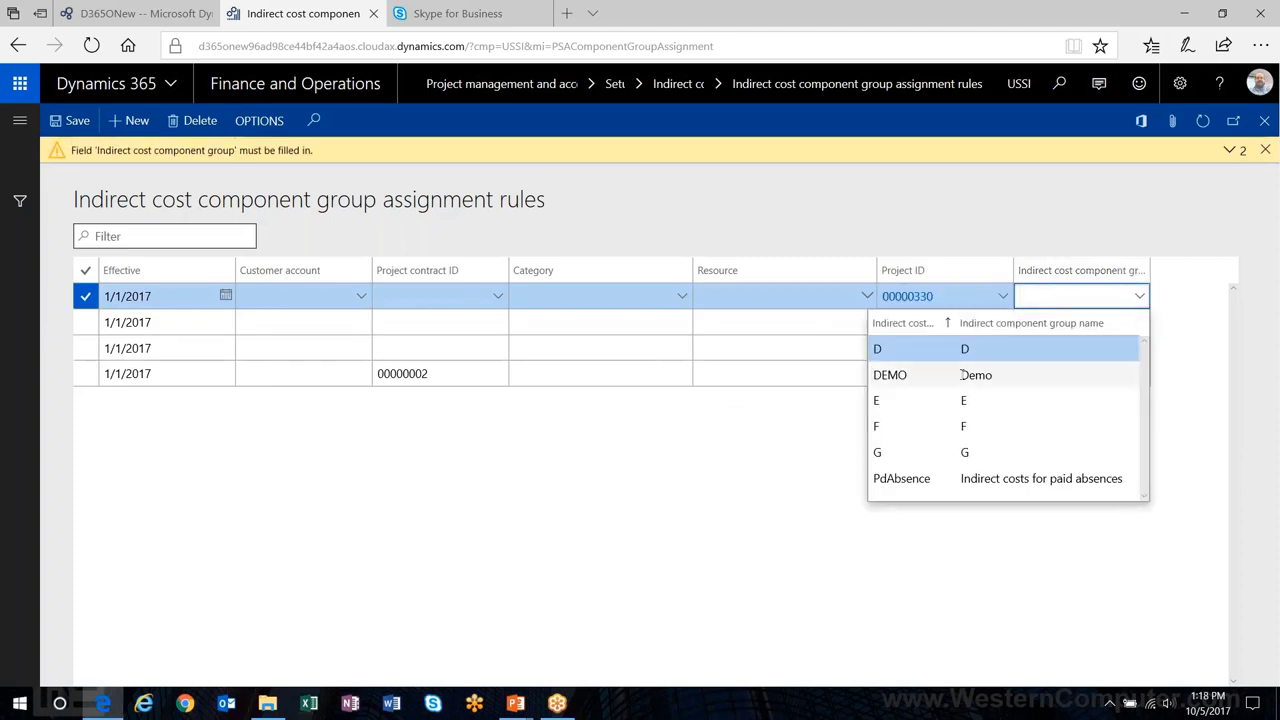
click(1000, 375)
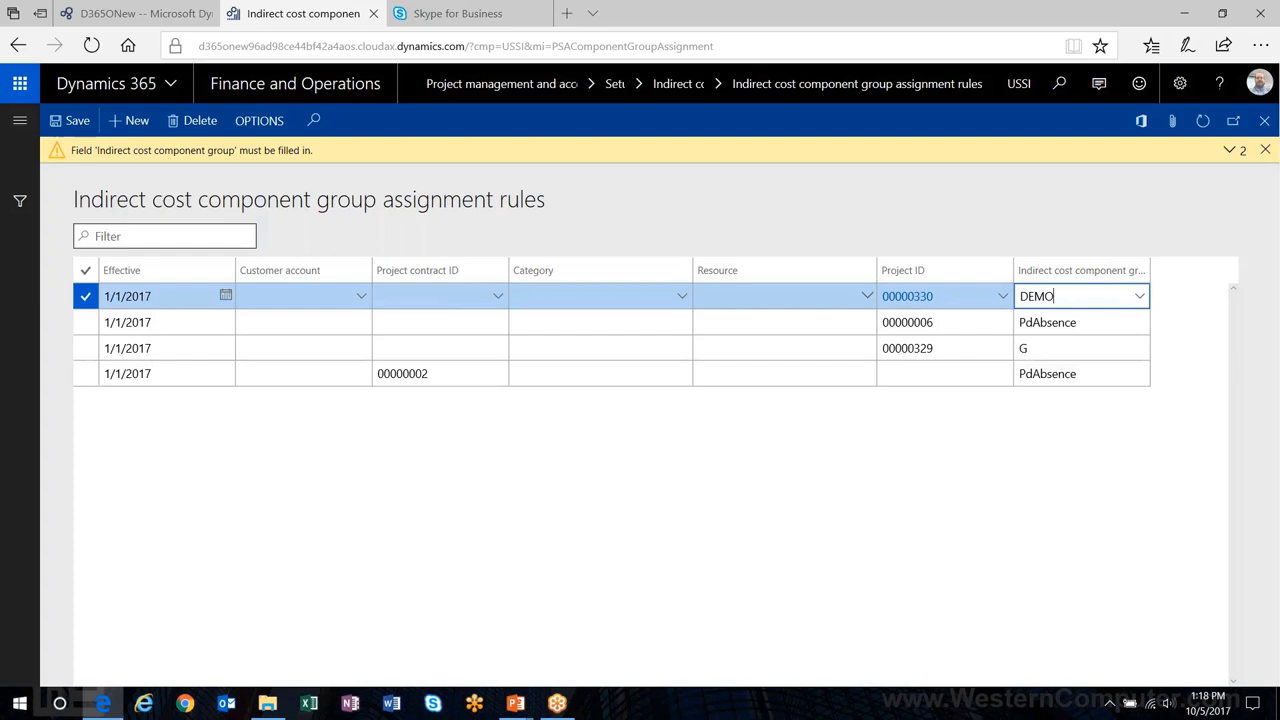
click(72, 120)
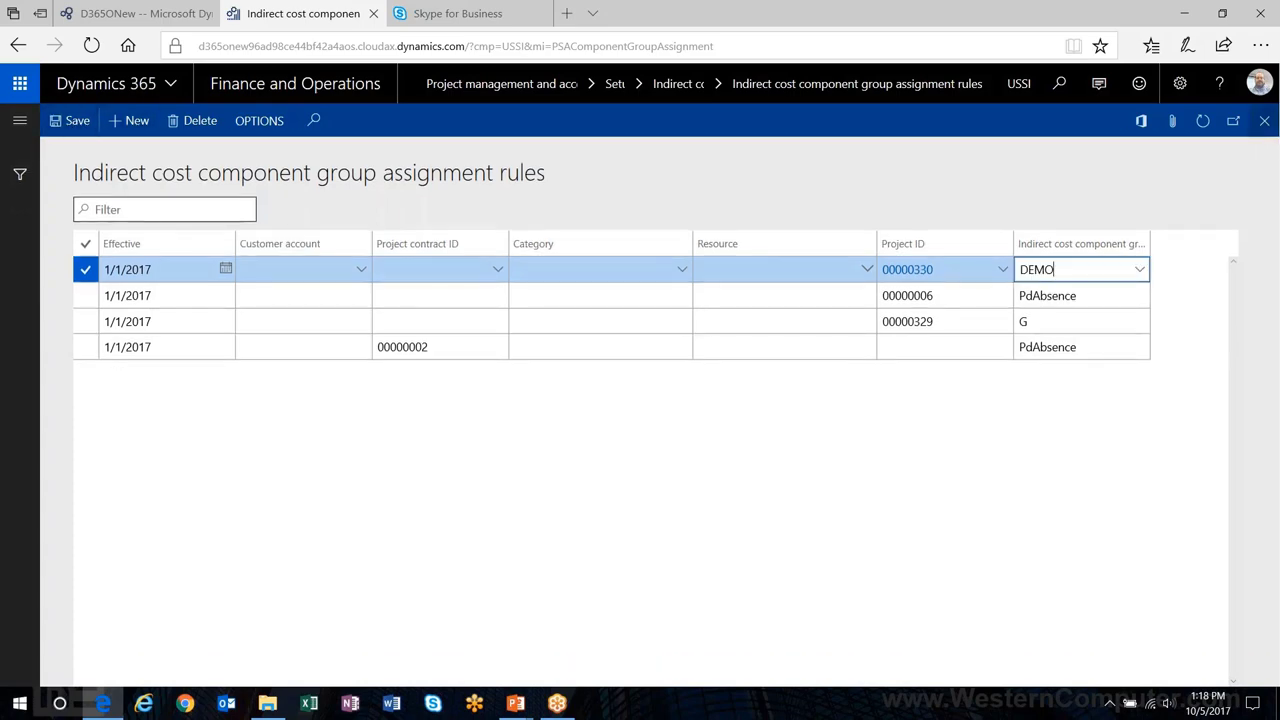
click(1264, 120)
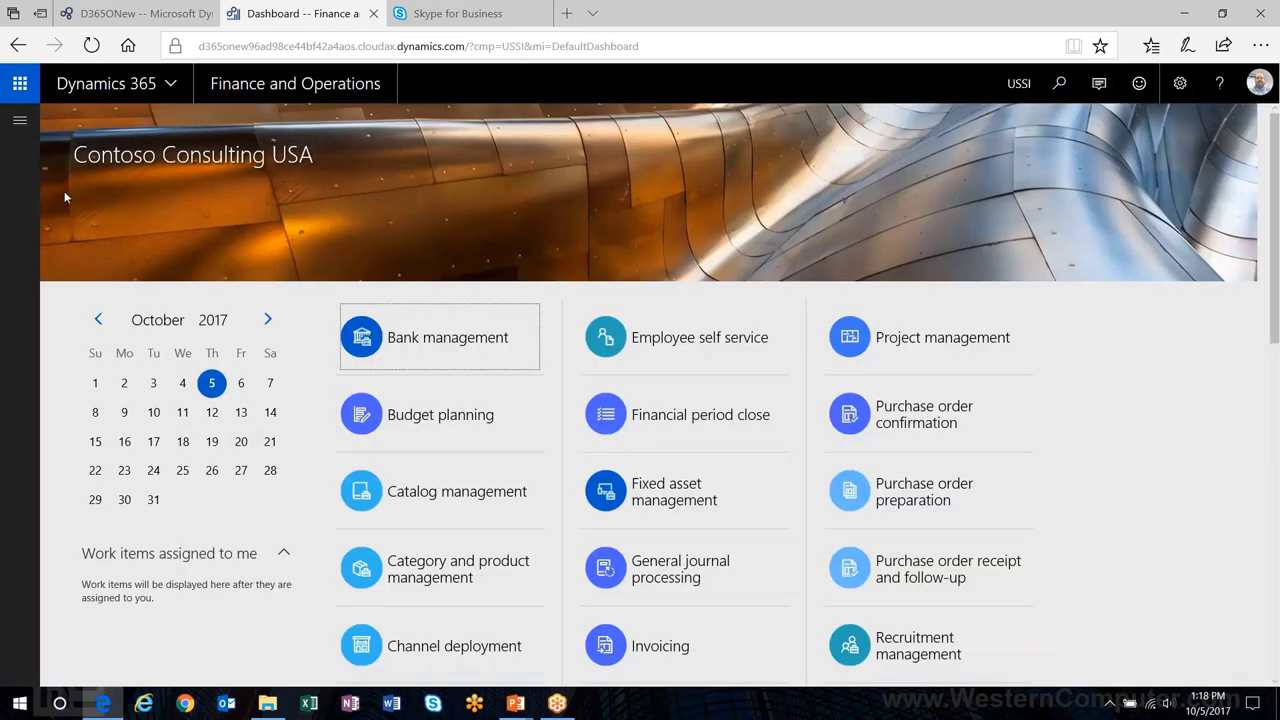
Open the hour journals for ICC Demo project 00000330
click(19, 120)
click(85, 182)
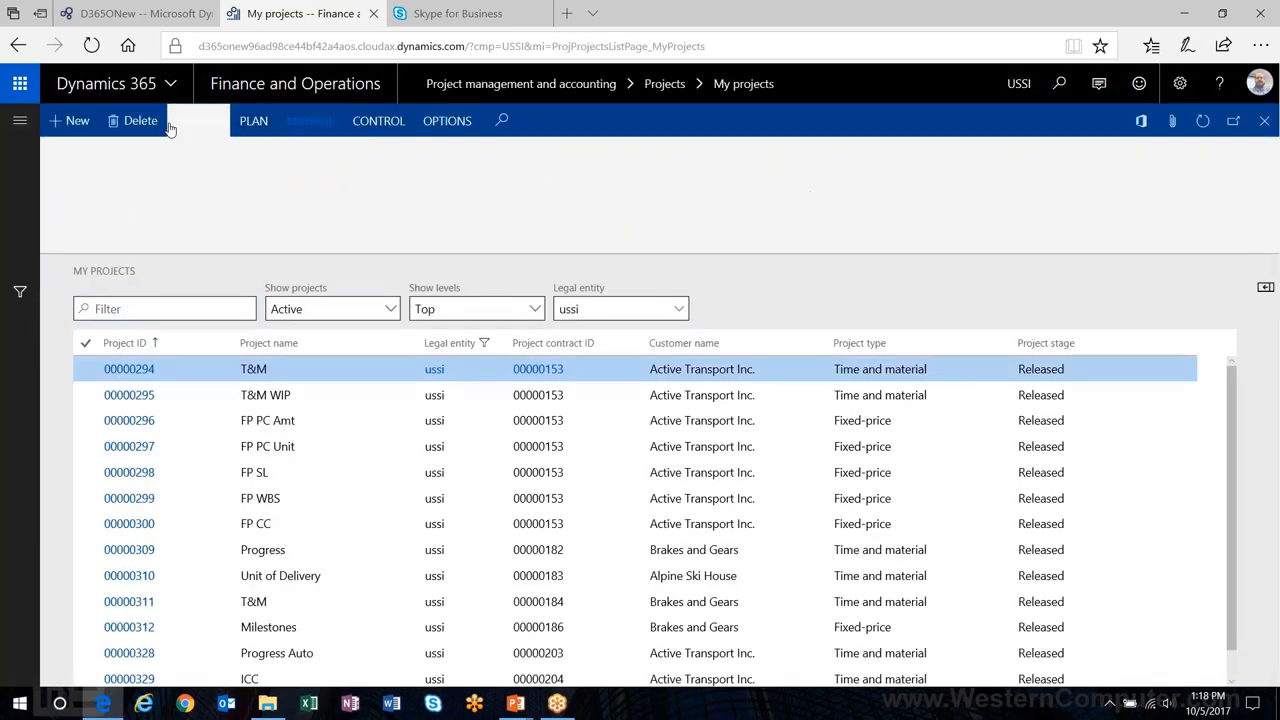
click(180, 121)
click(724, 177)
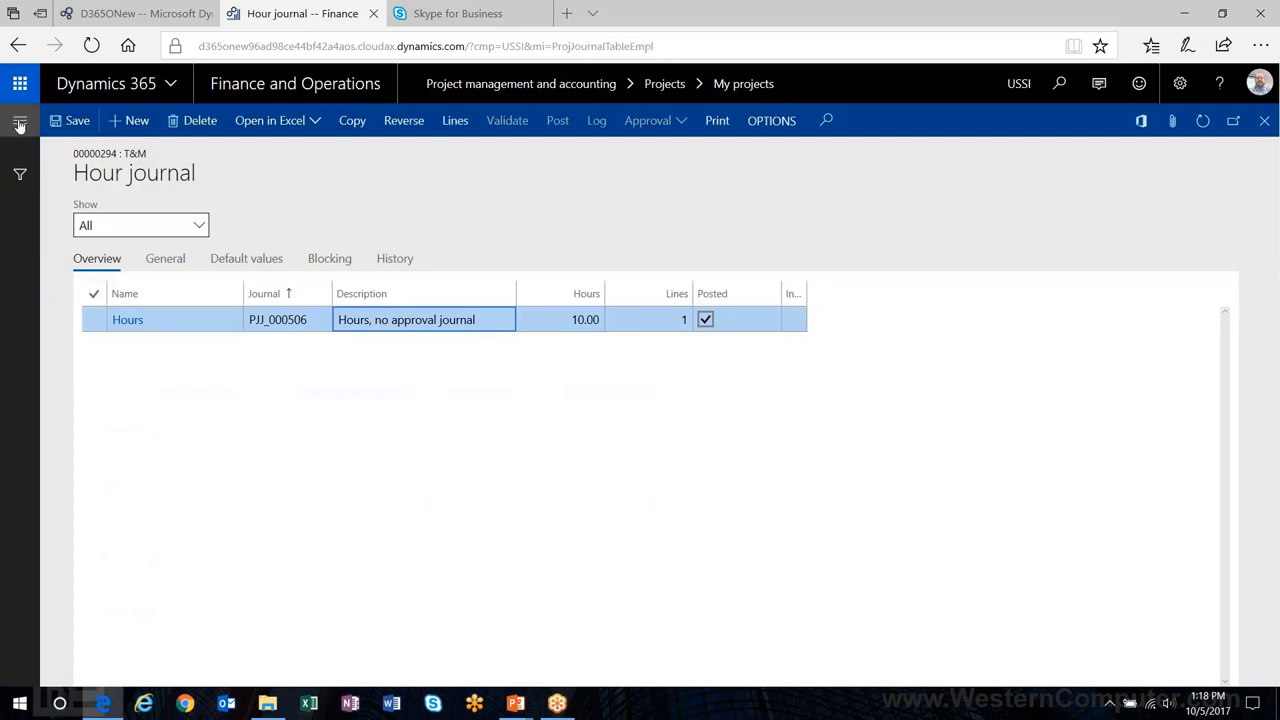
click(1264, 120)
scroll(330, 450, down, 1)
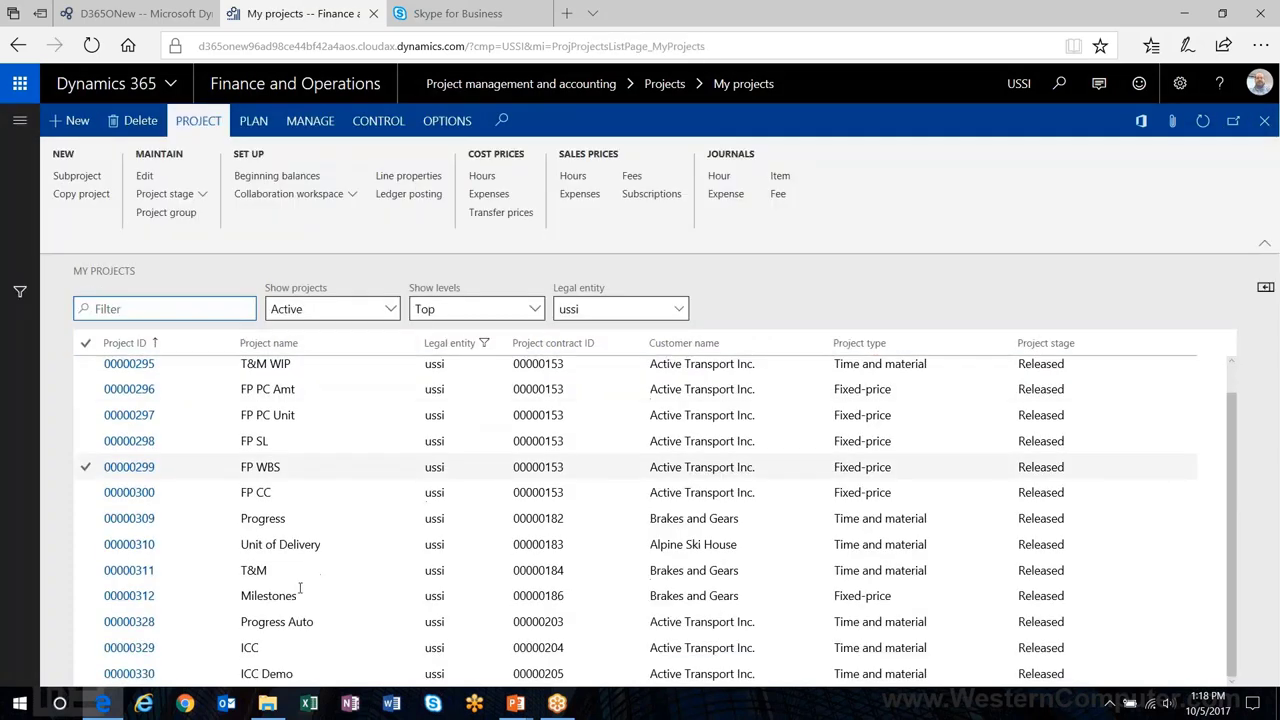
click(278, 673)
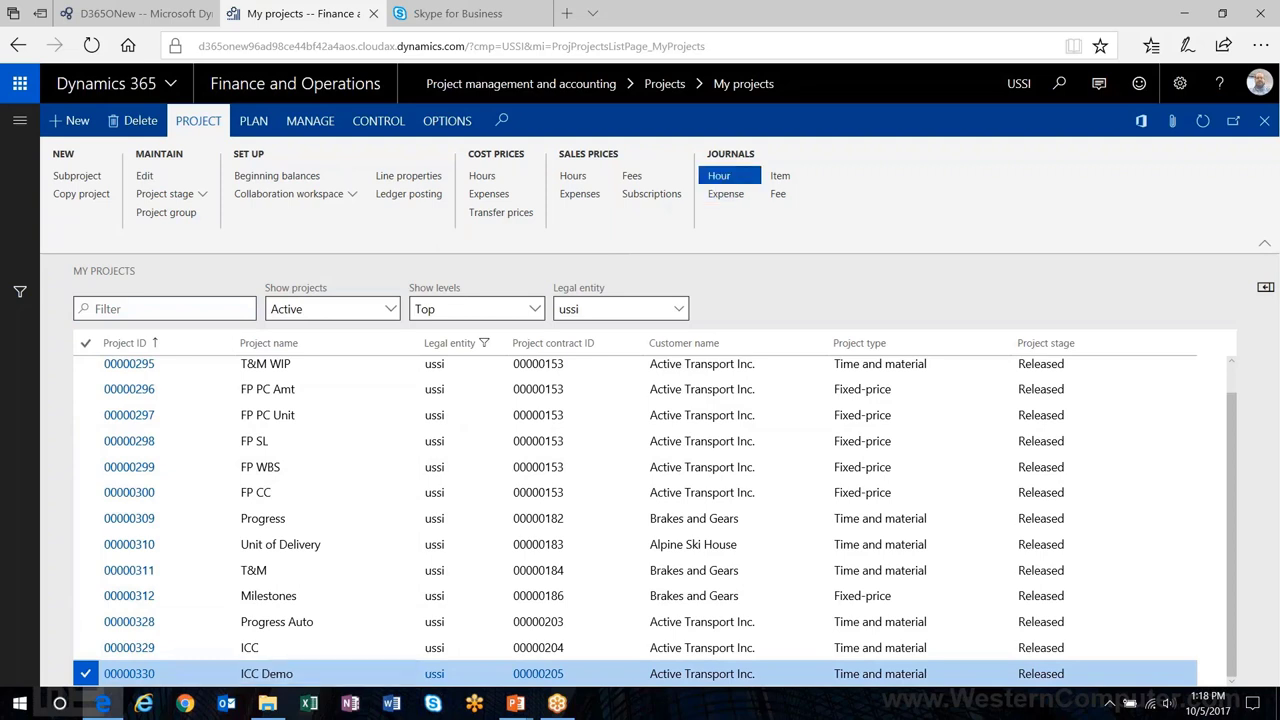
click(719, 176)
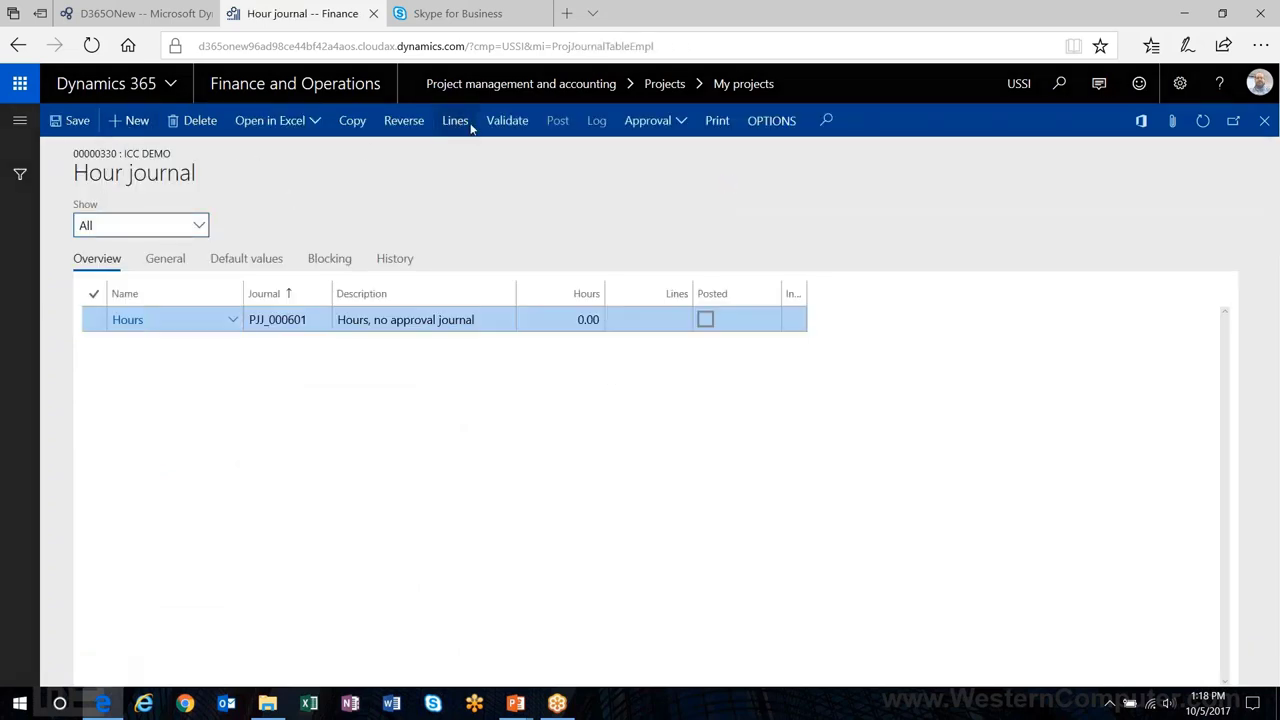
Add an 8-hour Consult line to hour journal PJJ_000601
click(455, 120)
click(133, 120)
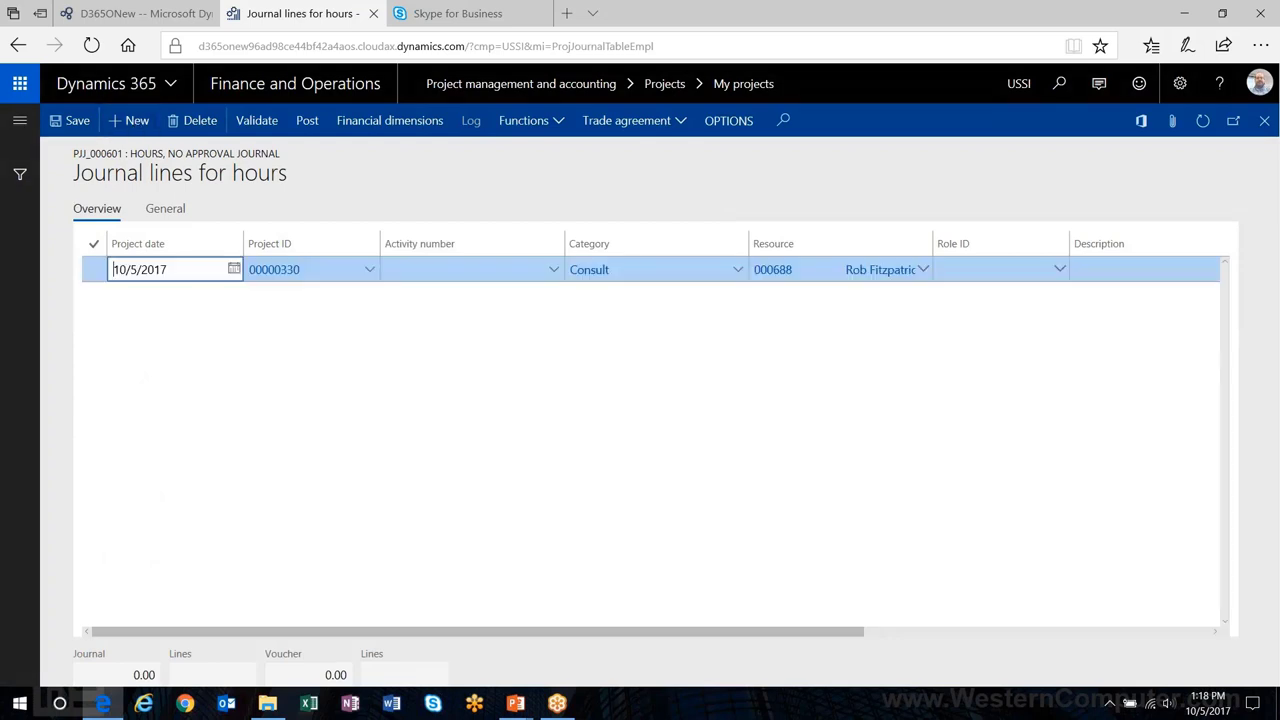
key(Tab)
key(Tab)
key(Tab)
key(Tab)
key(Tab)
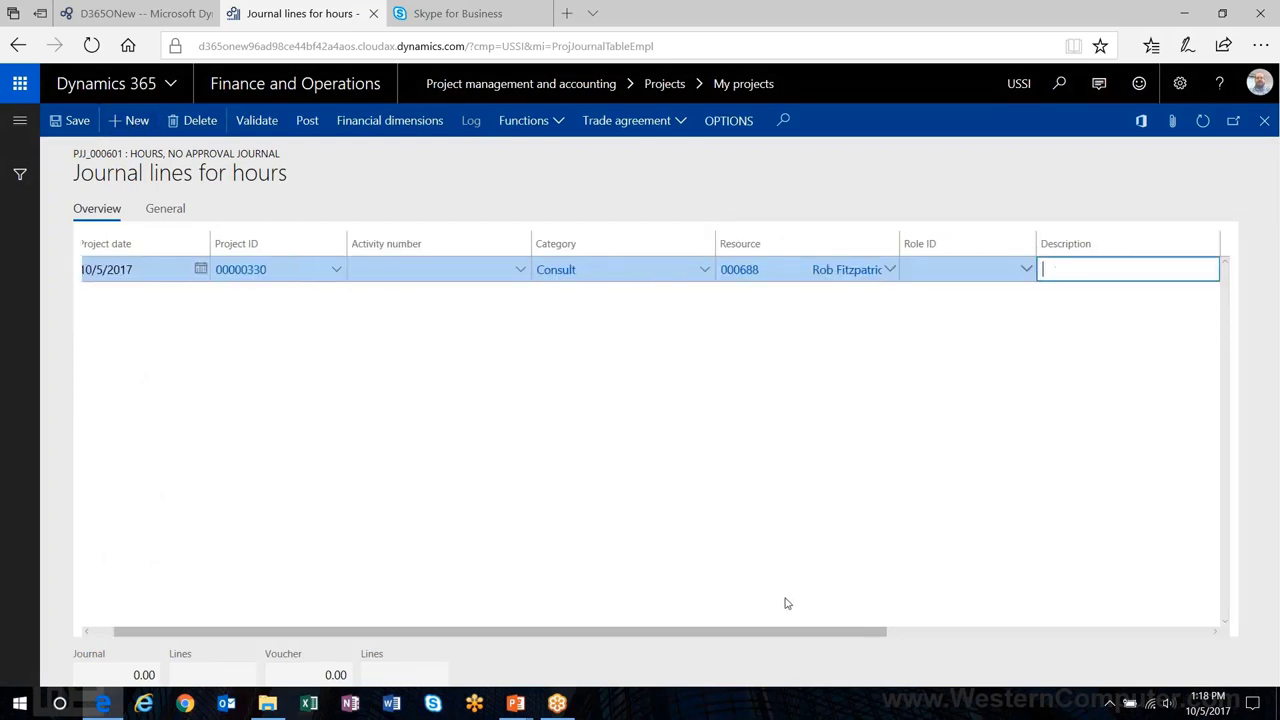
drag(786, 633, 906, 635)
click(1100, 270)
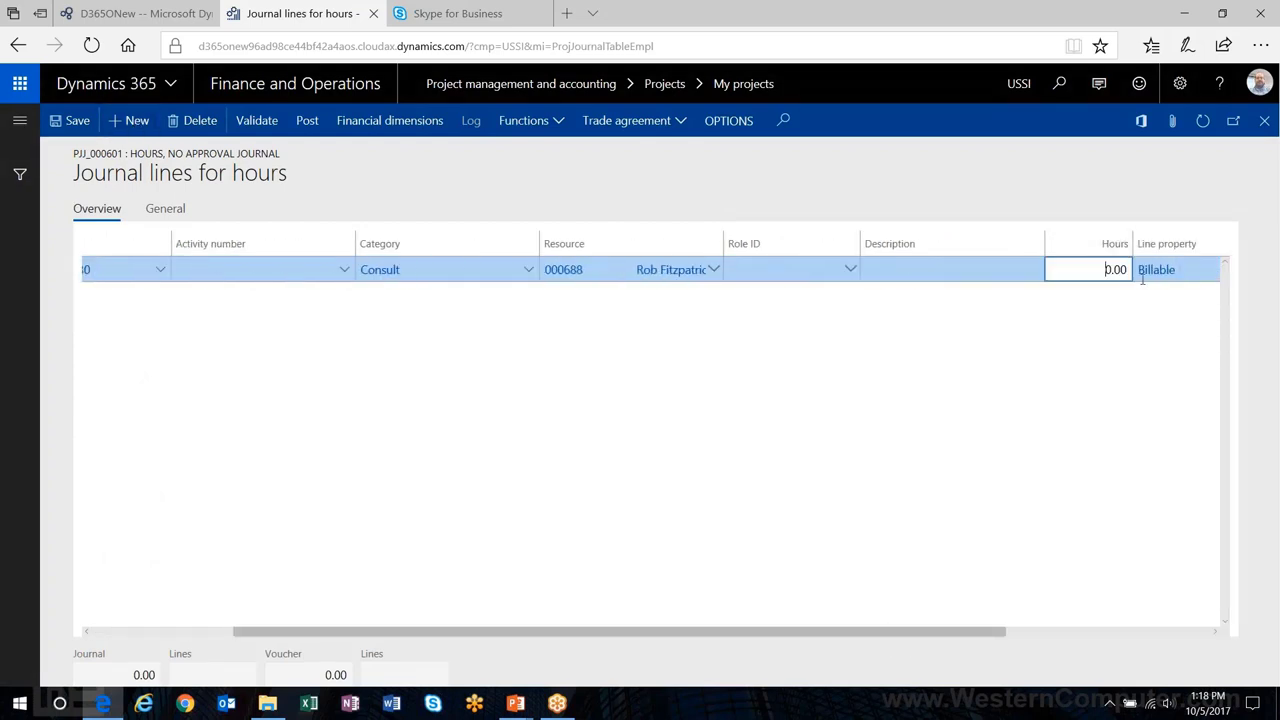
click(1153, 278)
click(175, 208)
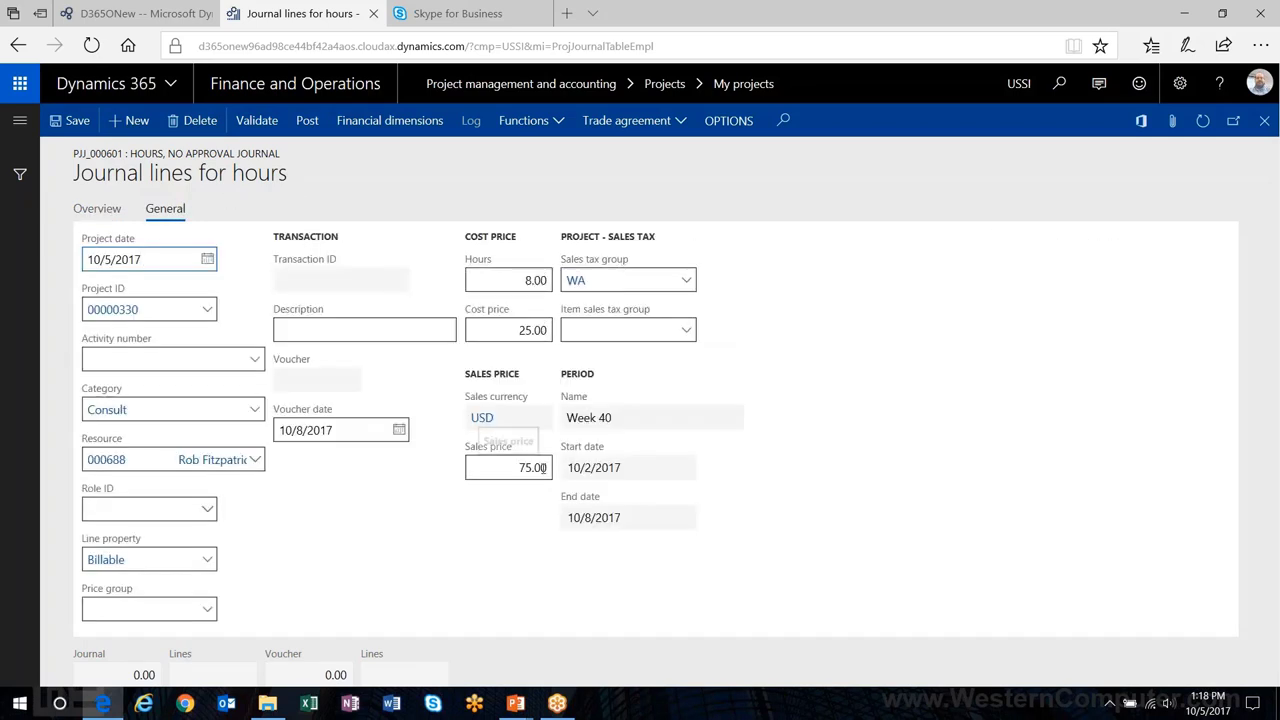
Post journal PJJ_000601 and close the journal pages
click(303, 121)
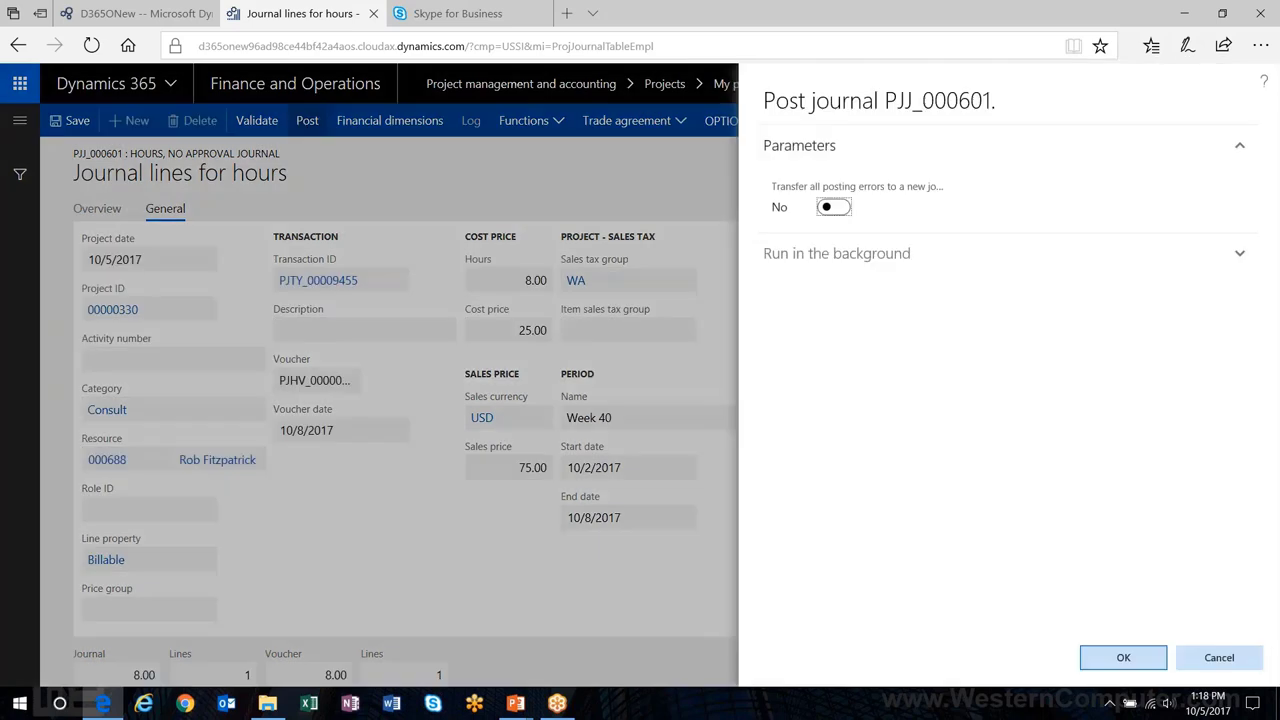
click(1124, 657)
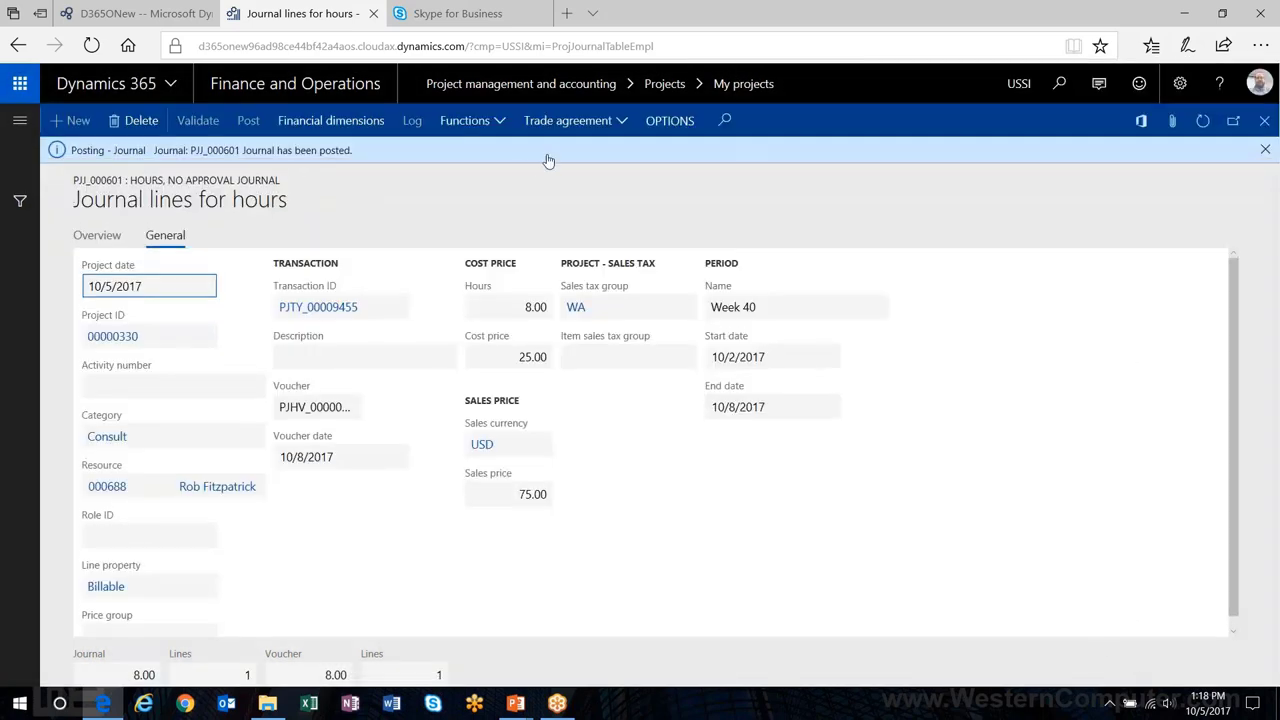
click(1264, 120)
click(1264, 120)
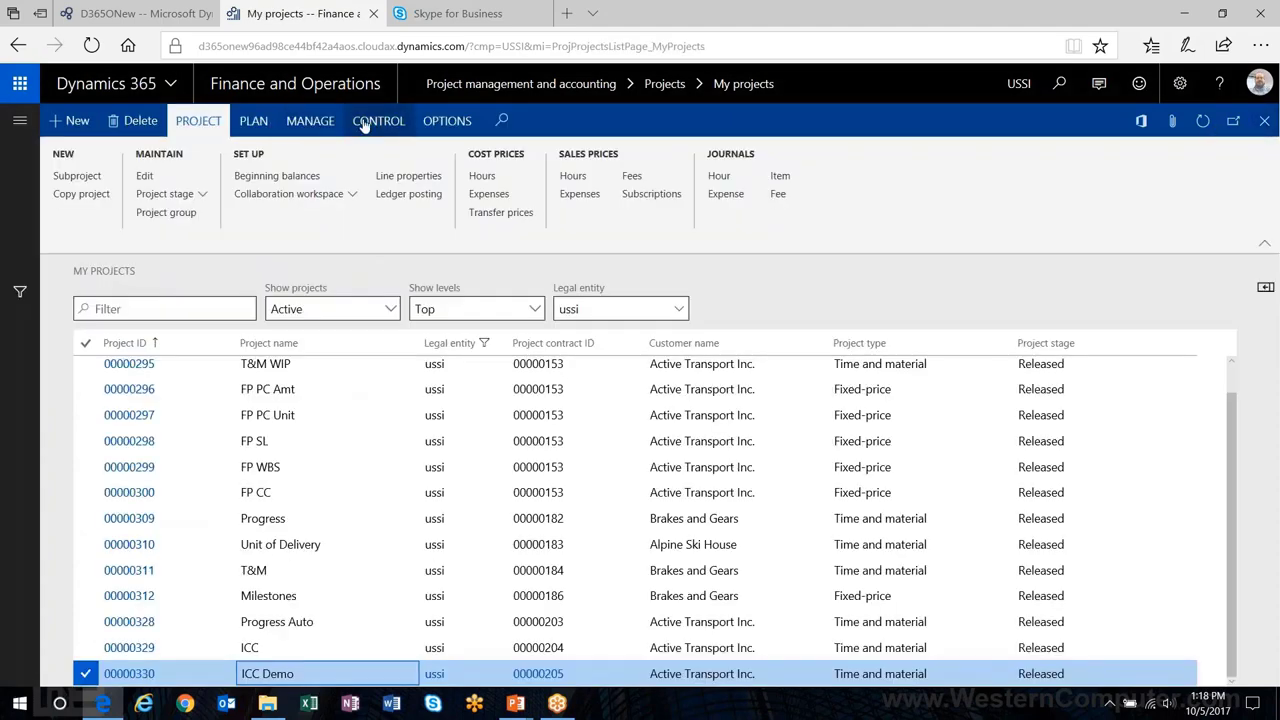
Review the posted ICC Demo hour transaction: 350.00 indirect cost, 24.00 added, 624.00 sales total
click(308, 120)
click(741, 212)
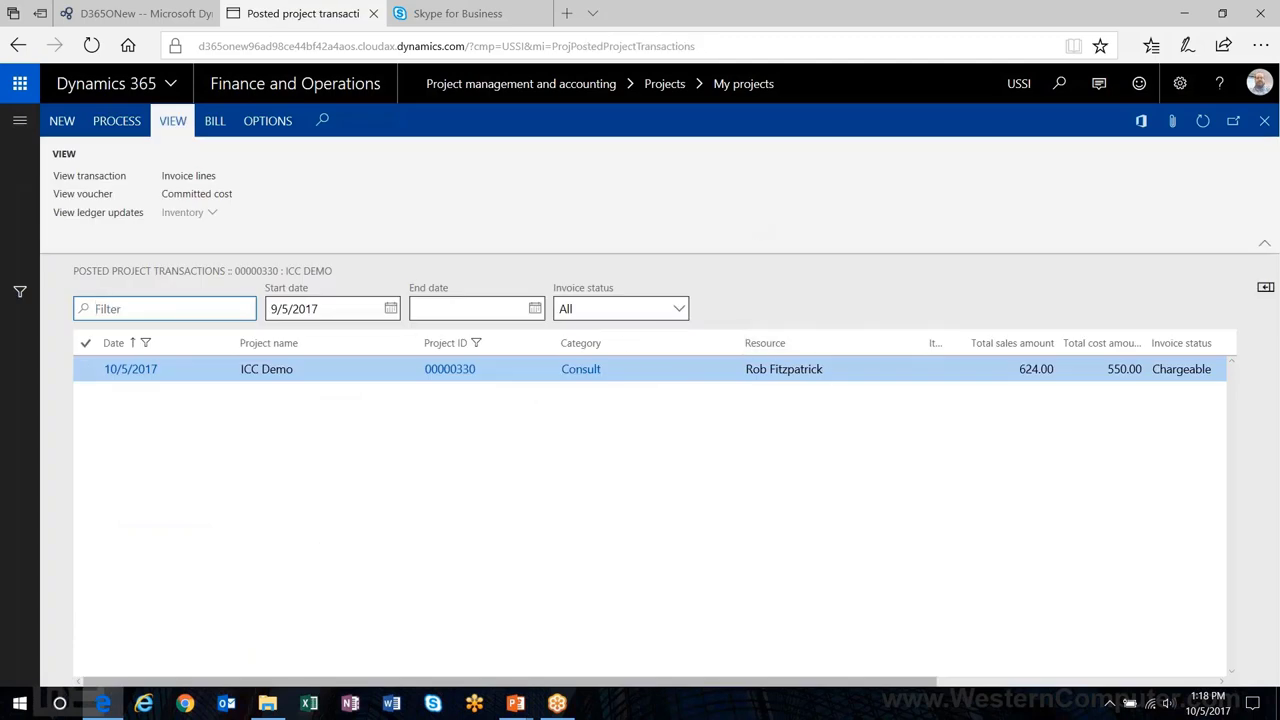
click(89, 175)
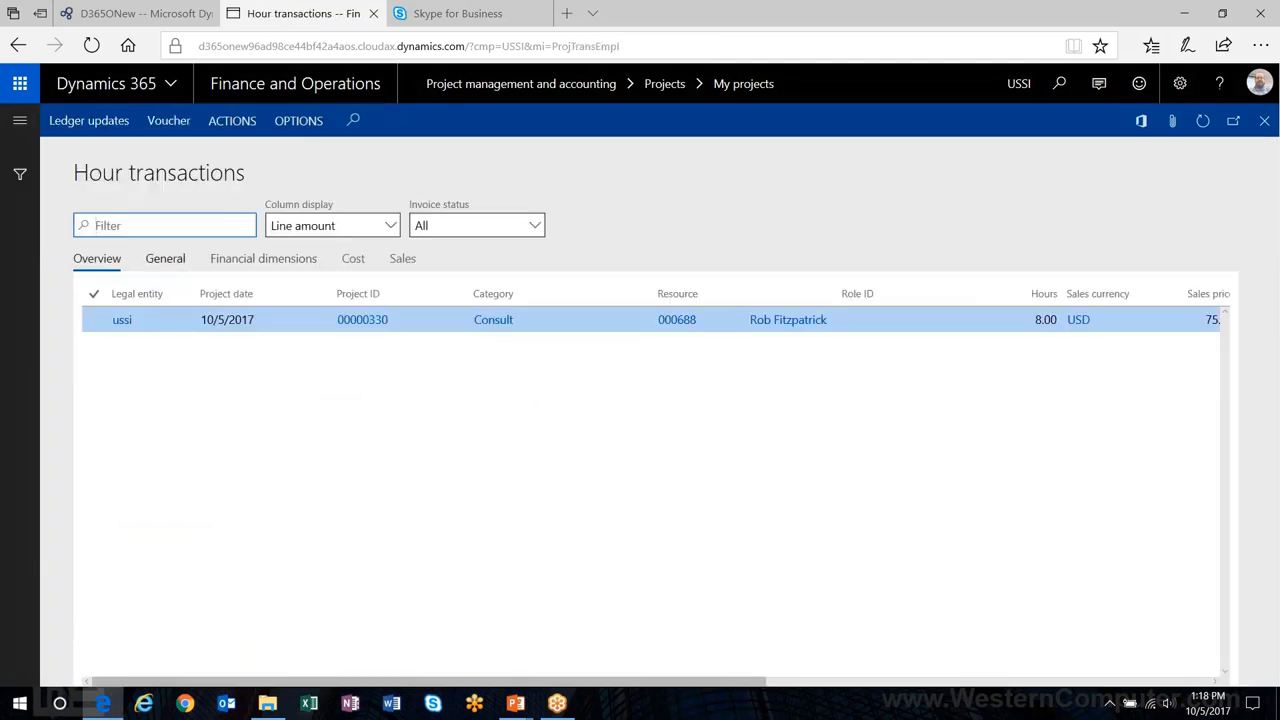
click(166, 261)
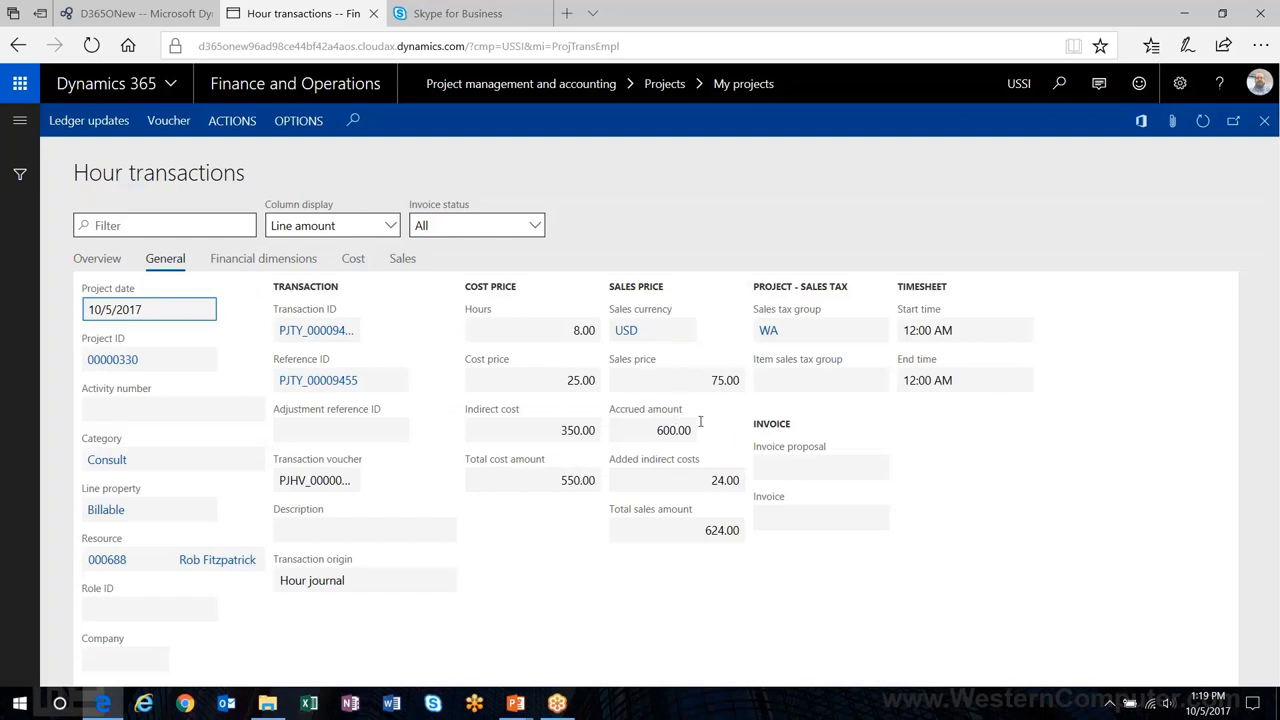
click(700, 485)
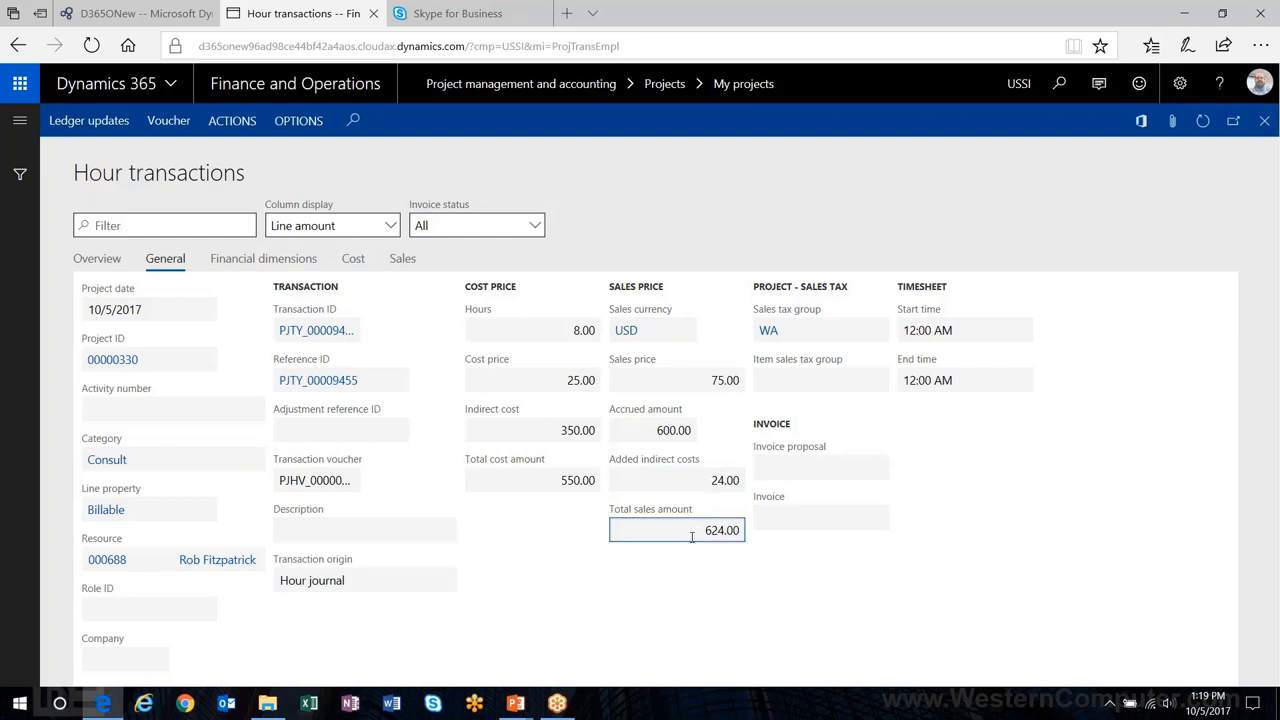
click(740, 535)
click(169, 128)
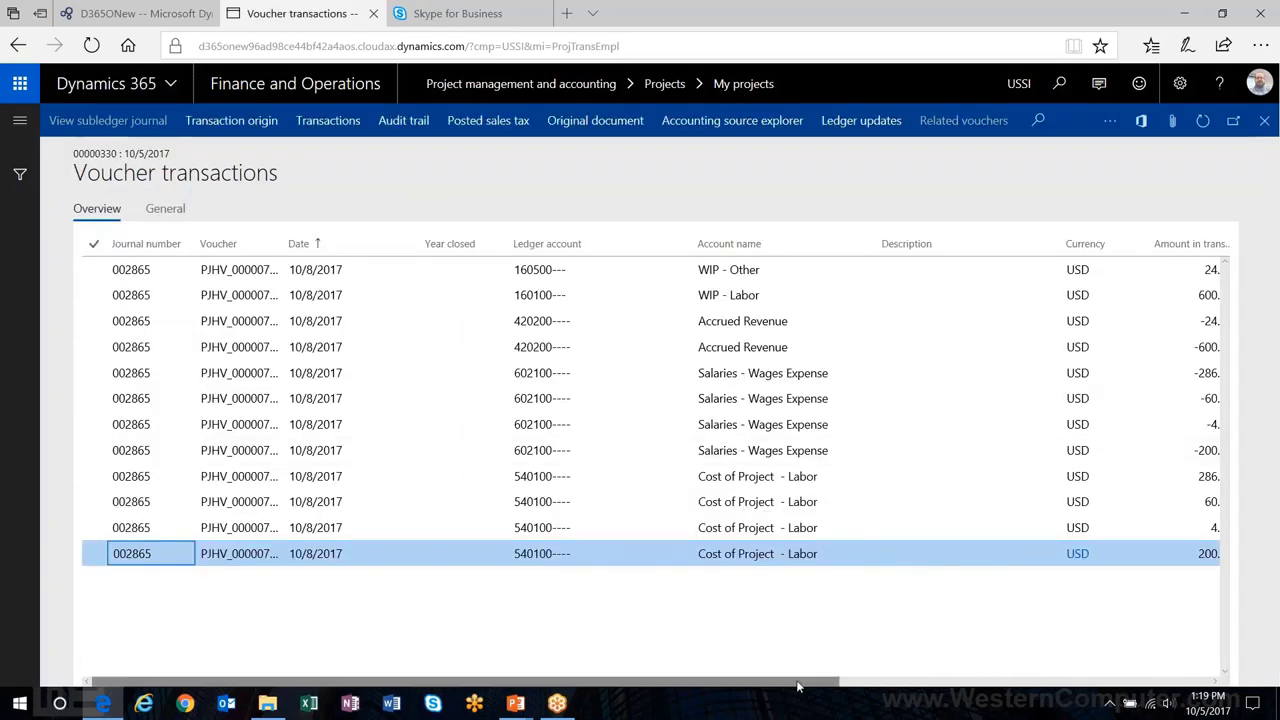
drag(802, 687, 921, 686)
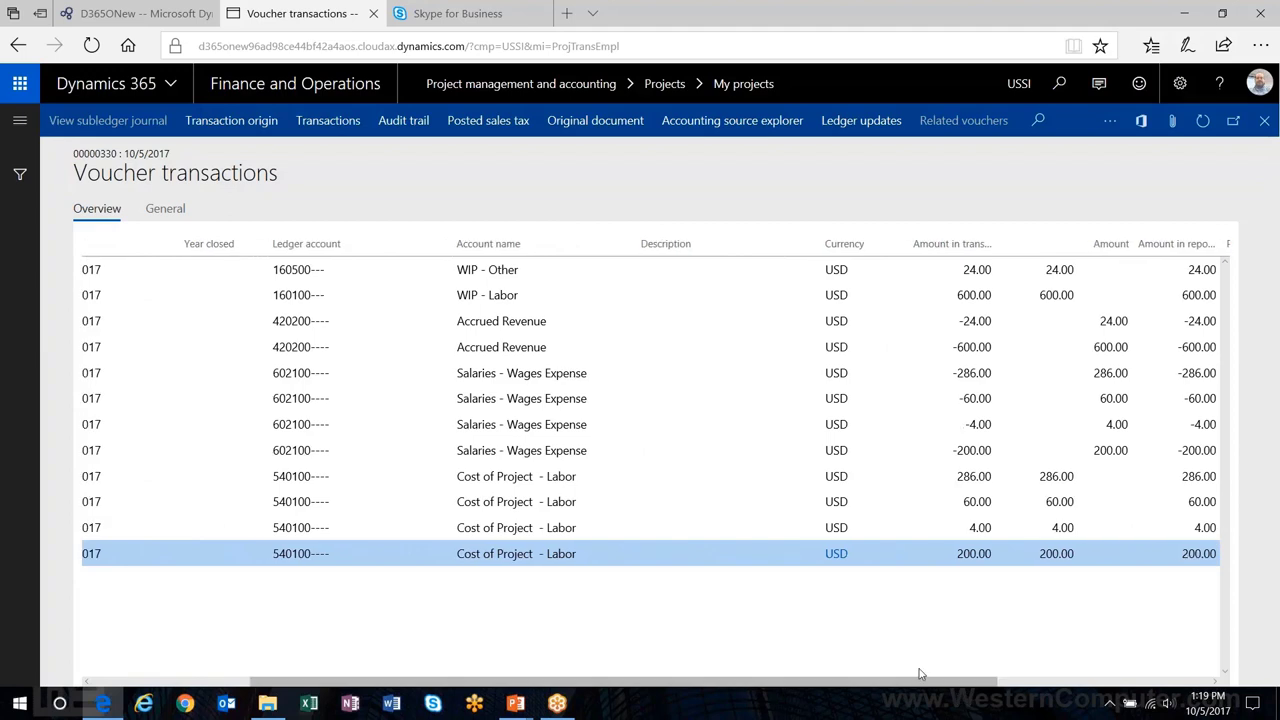
click(126, 320)
click(127, 347)
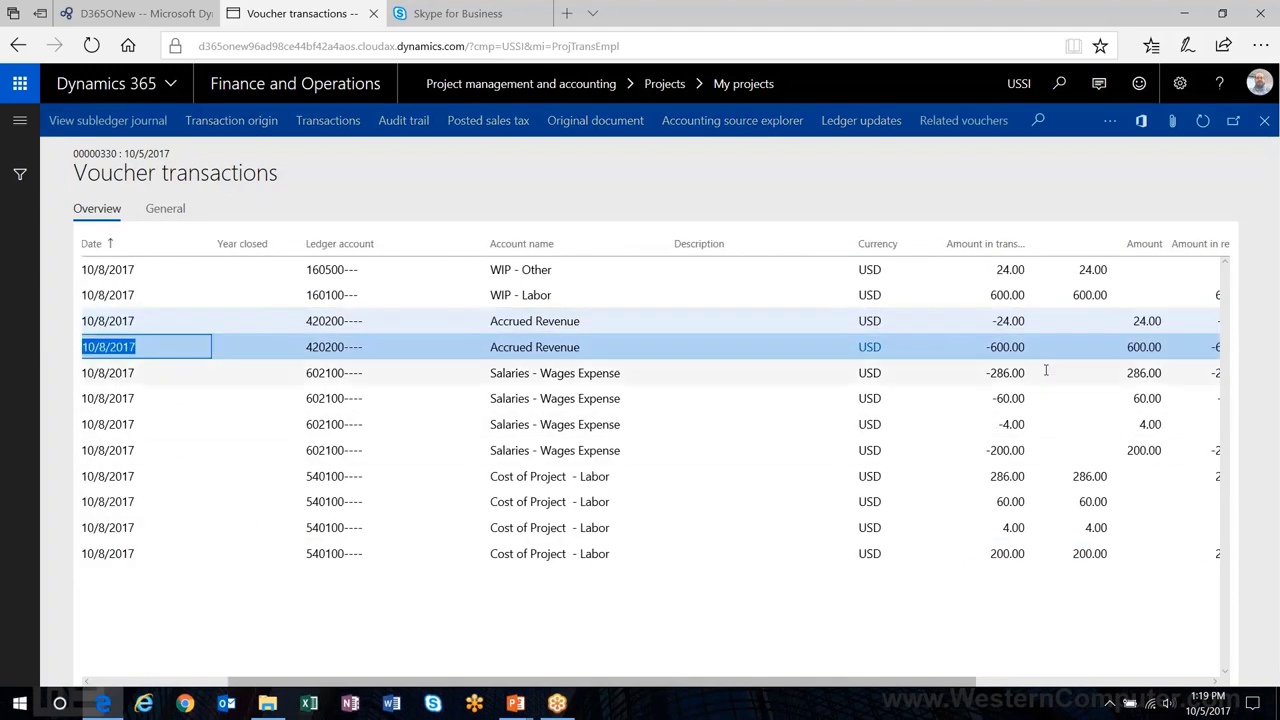
mouse_move(316, 320)
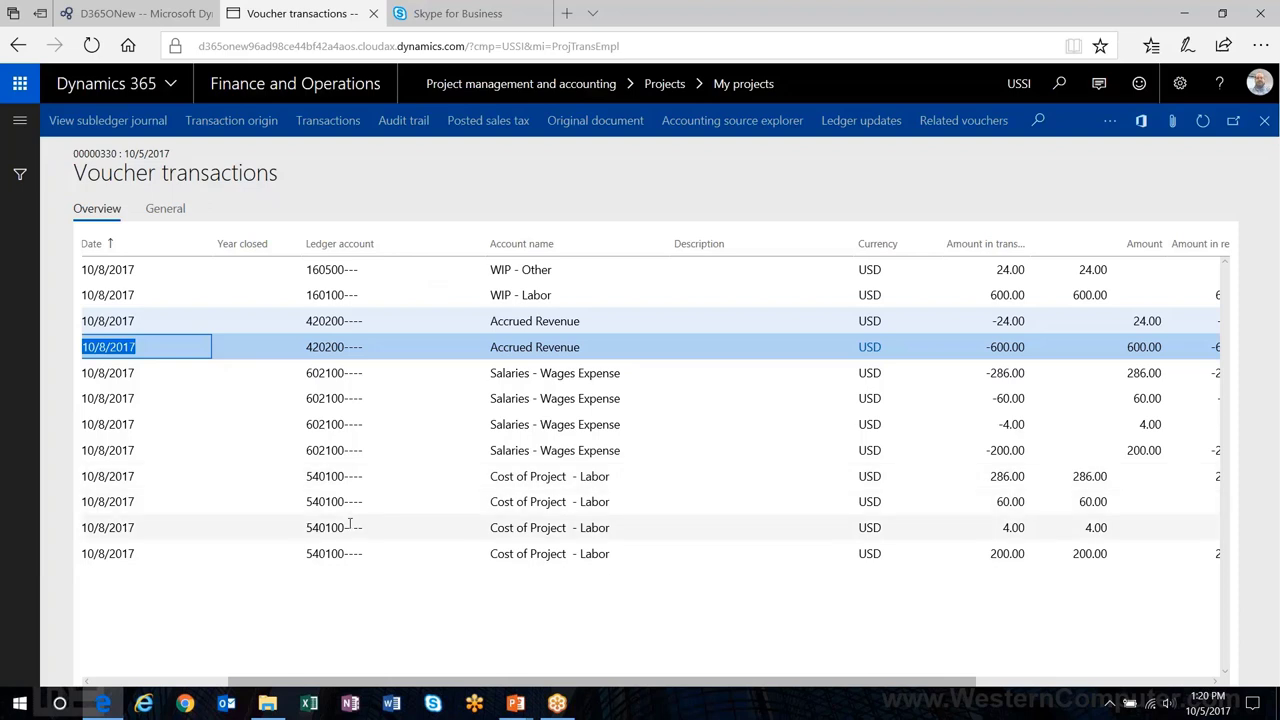
mouse_move(363, 488)
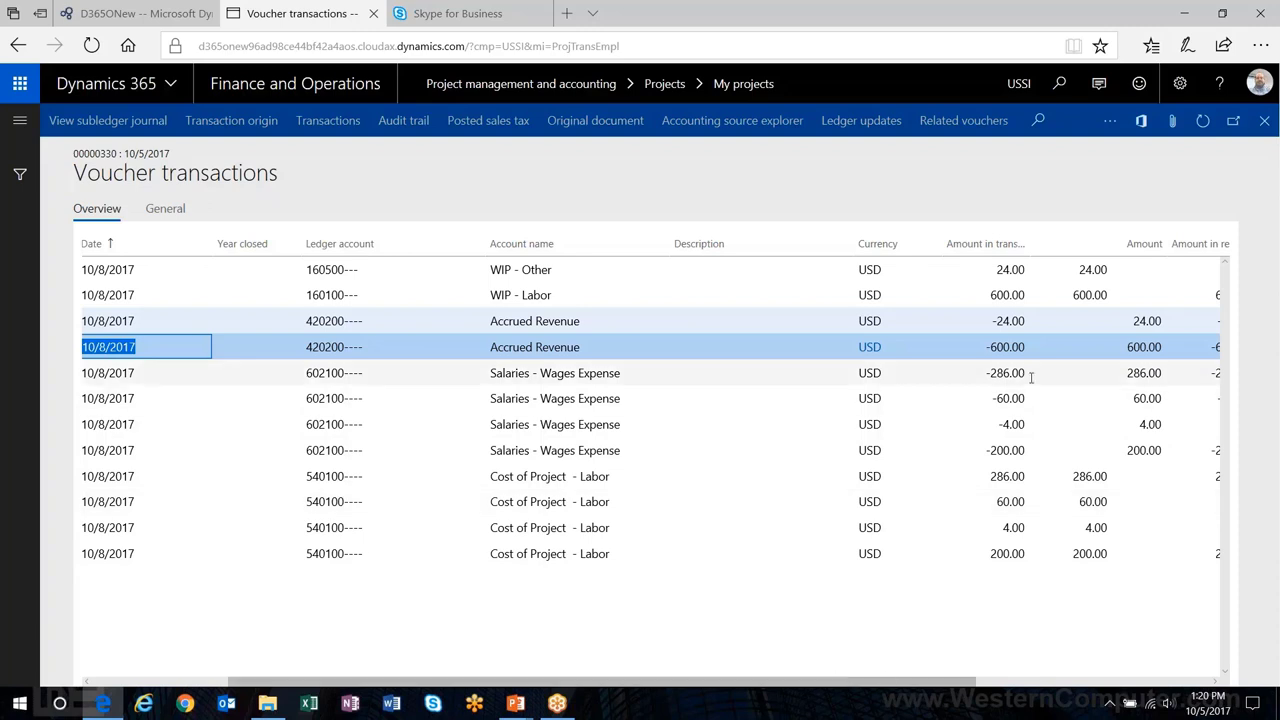
click(1264, 120)
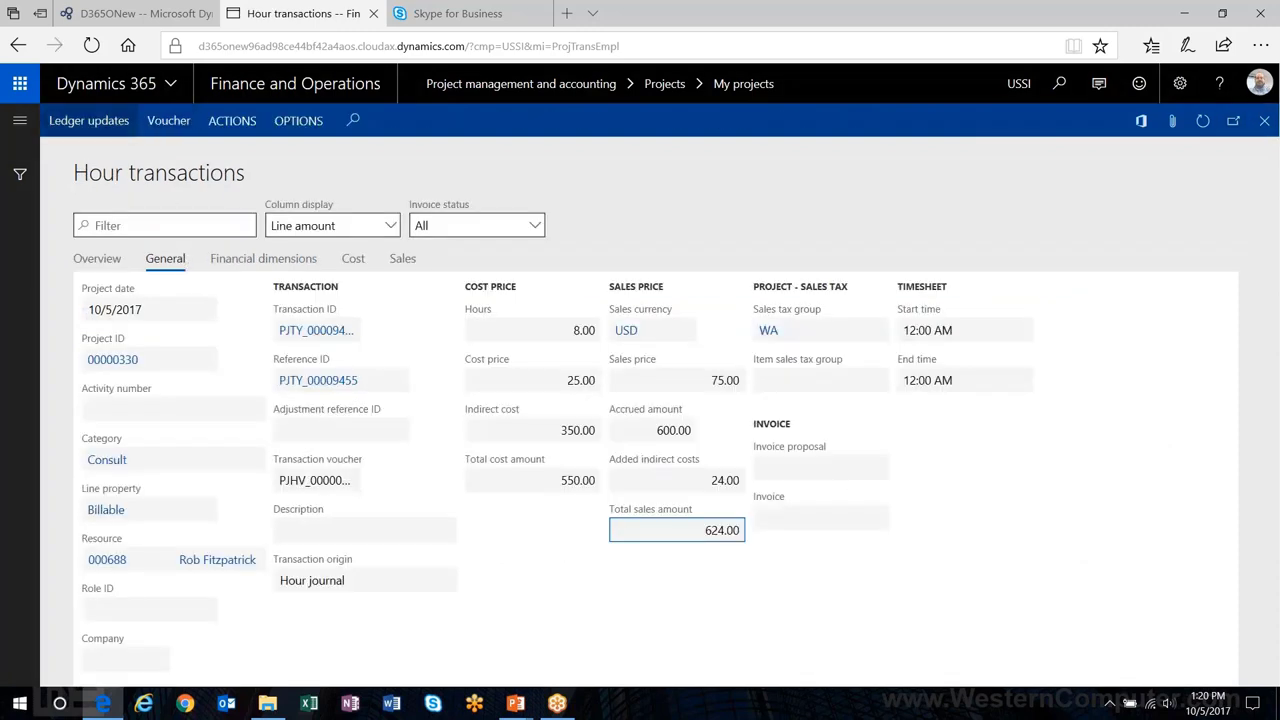
click(82, 130)
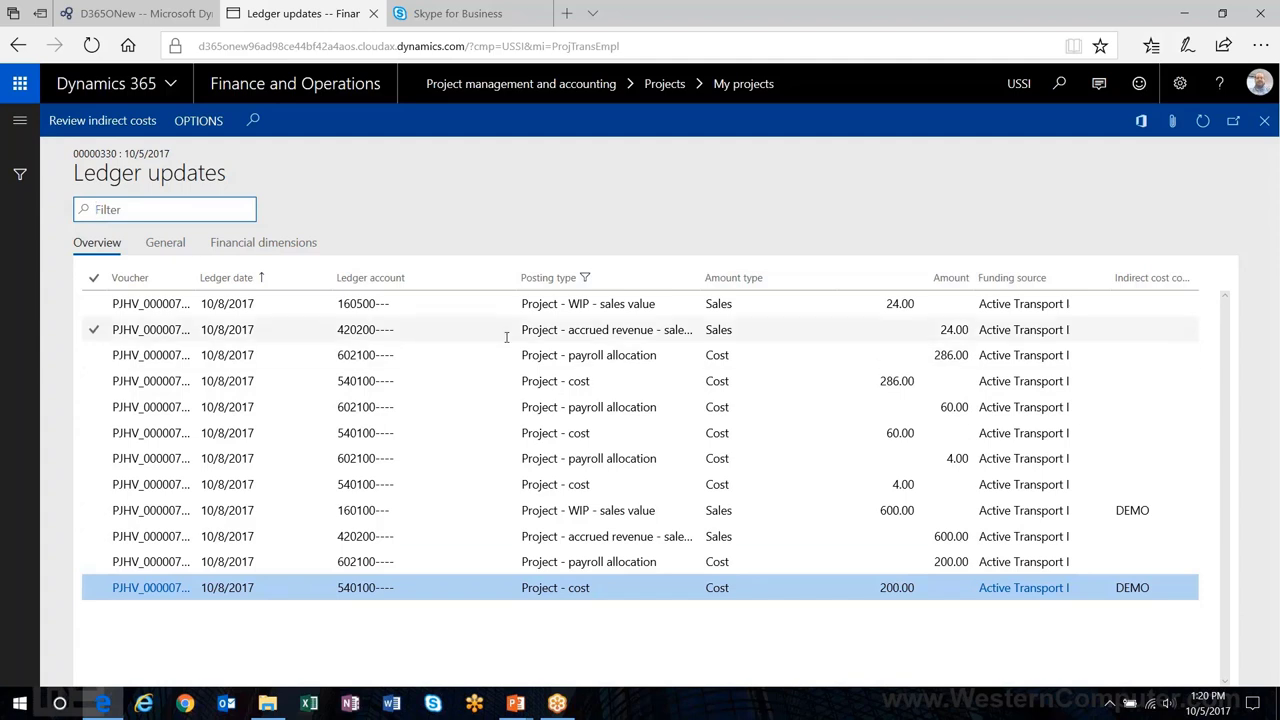
click(131, 121)
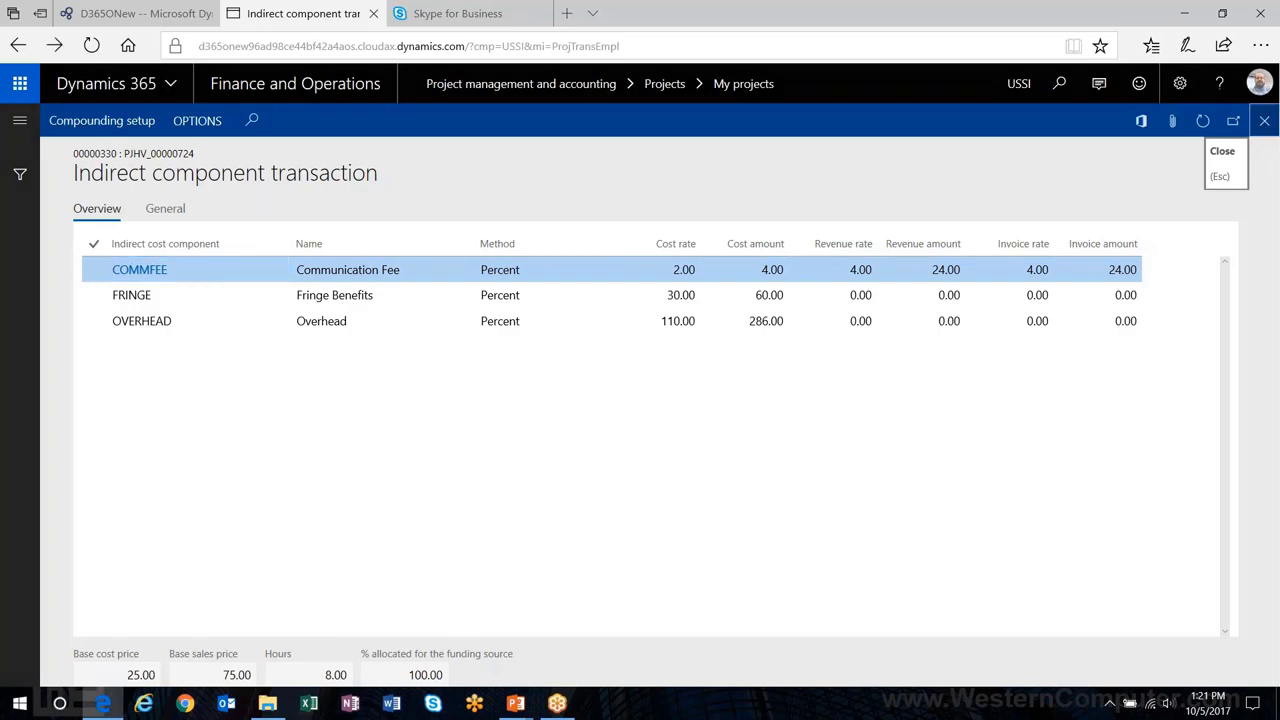
click(1265, 128)
click(1265, 126)
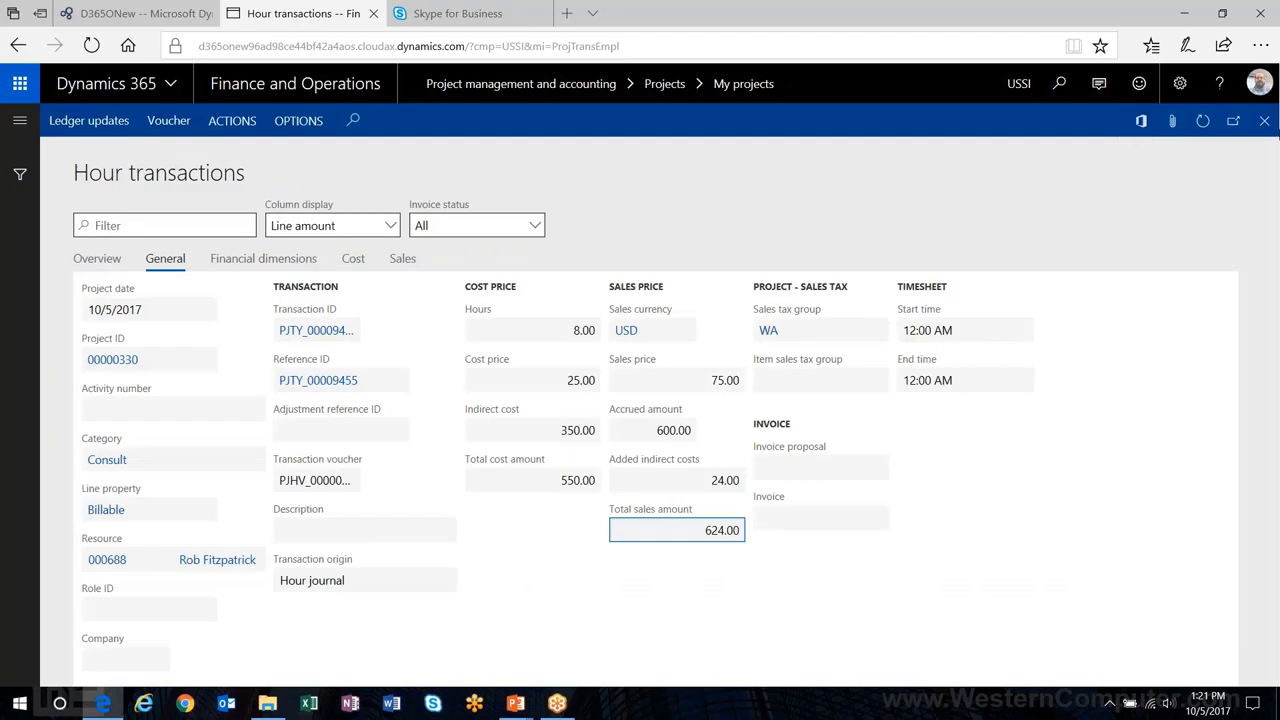